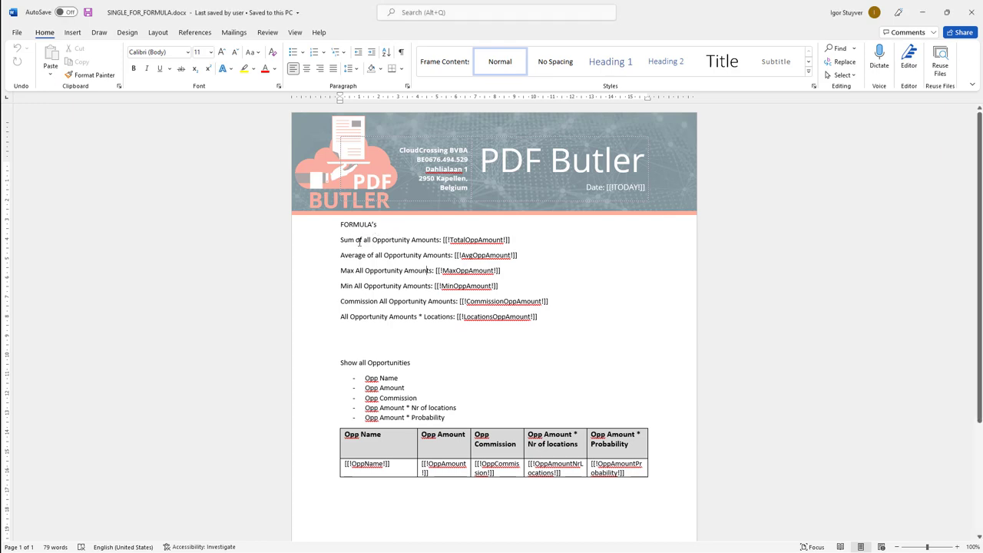
- Review the merge fields under FORMULA's in the template, from TotalOppAmount through LocationsOppAmount, including the Locations multiplier
{"action": "double_click", "coordinate": [454, 241]}
{"action": "double_click", "coordinate": [474, 254]}
{"action": "double_click", "coordinate": [461, 271]}
{"action": "double_click", "coordinate": [454, 284]}
{"action": "double_click", "coordinate": [477, 301]}
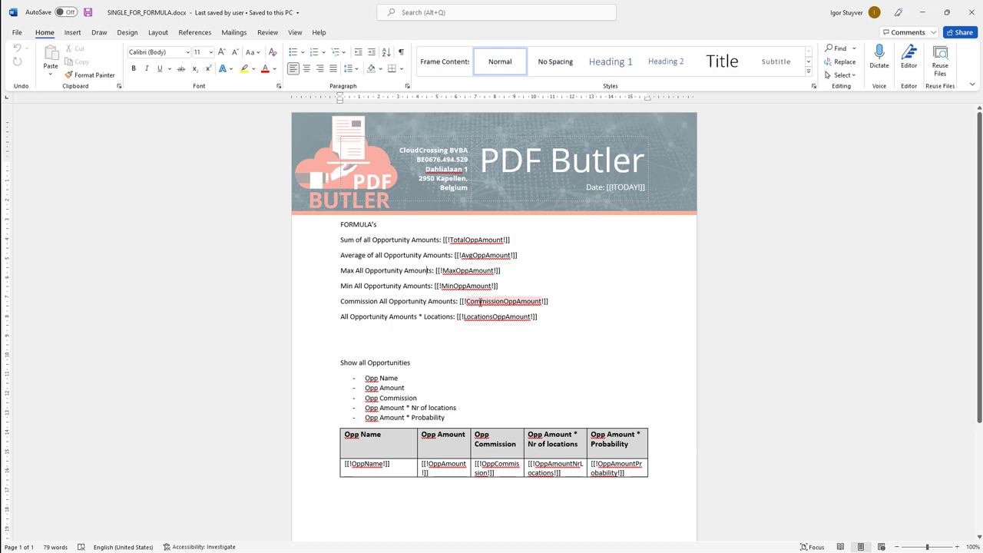
{"action": "double_click", "coordinate": [469, 315]}
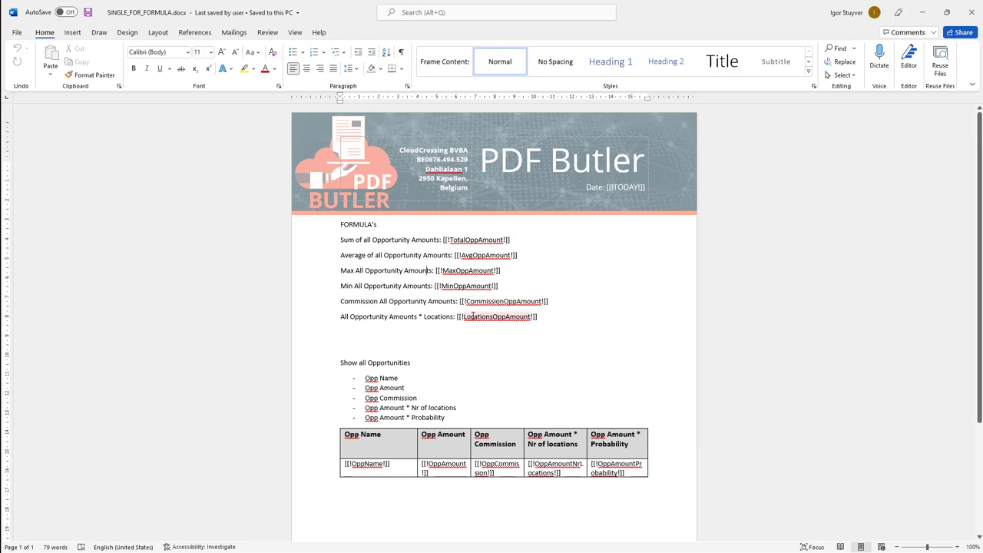
{"action": "left_click", "coordinate": [446, 323]}
{"action": "left_click_drag", "start_coordinate": [427, 317], "coordinate": [454, 316]}
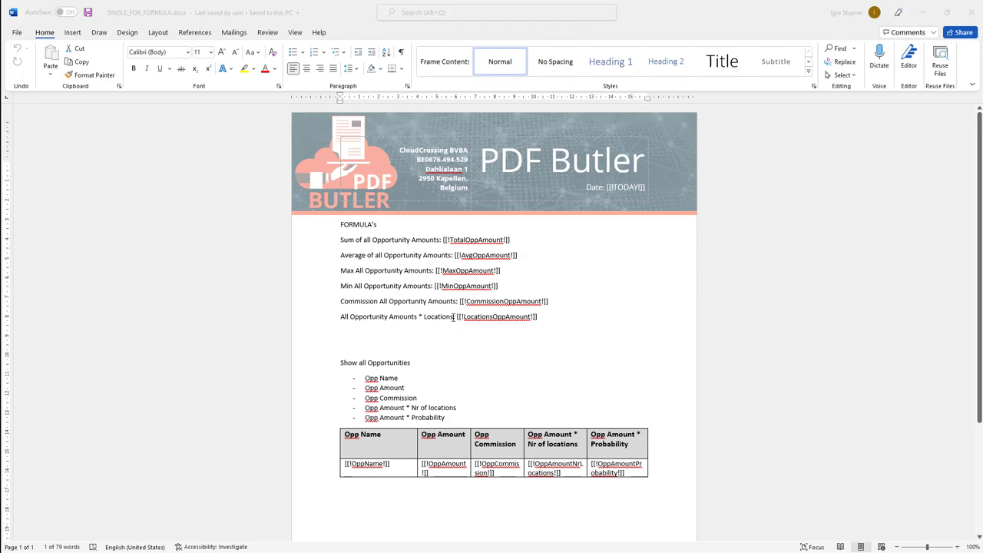
- Switch to Salesforce in the browser and check the Number of Locations in the Burlington Textiles account's details
{"action": "key", "text": "alt+Tab"}
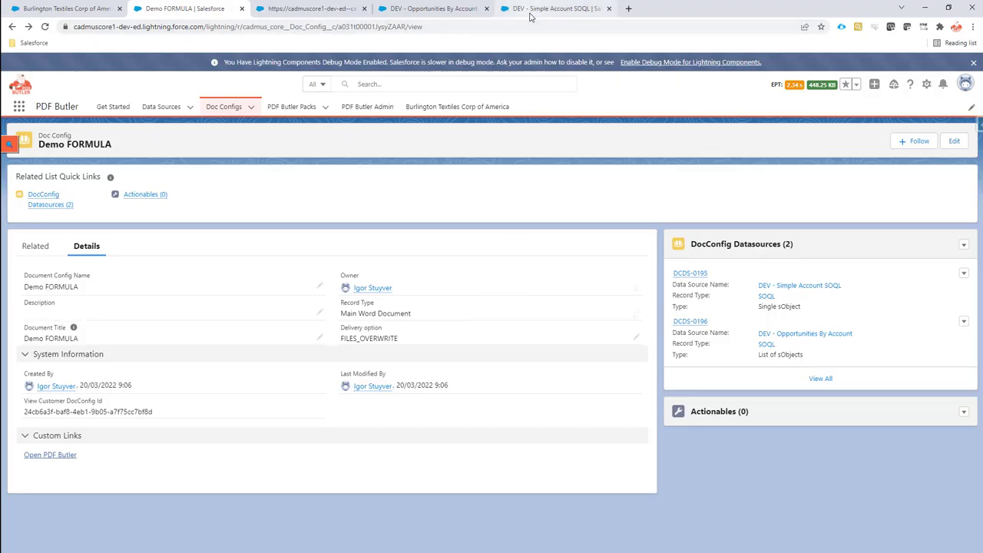
{"action": "left_click", "coordinate": [99, 7]}
{"action": "left_click", "coordinate": [86, 283]}
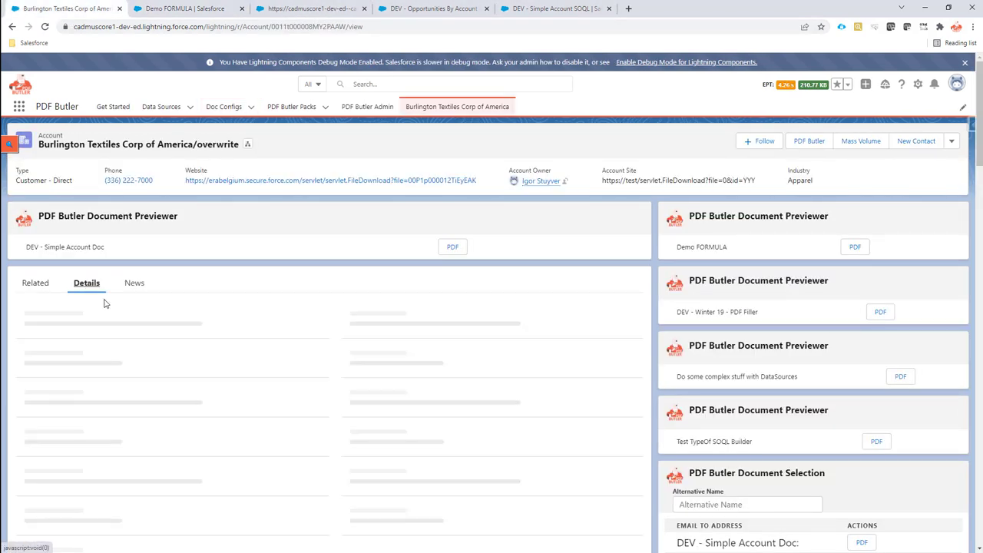
{"action": "key", "text": "F5"}
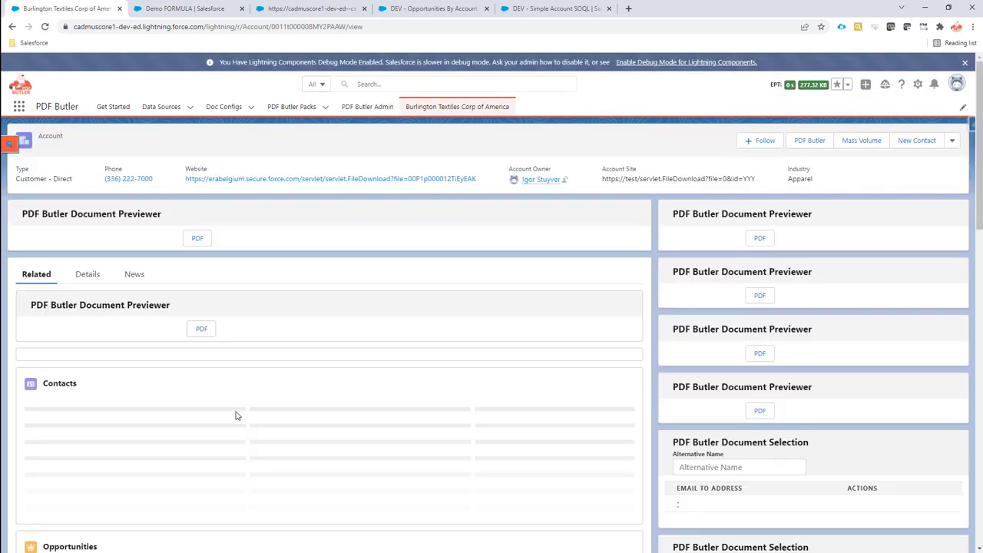
{"action": "left_click", "coordinate": [87, 282]}
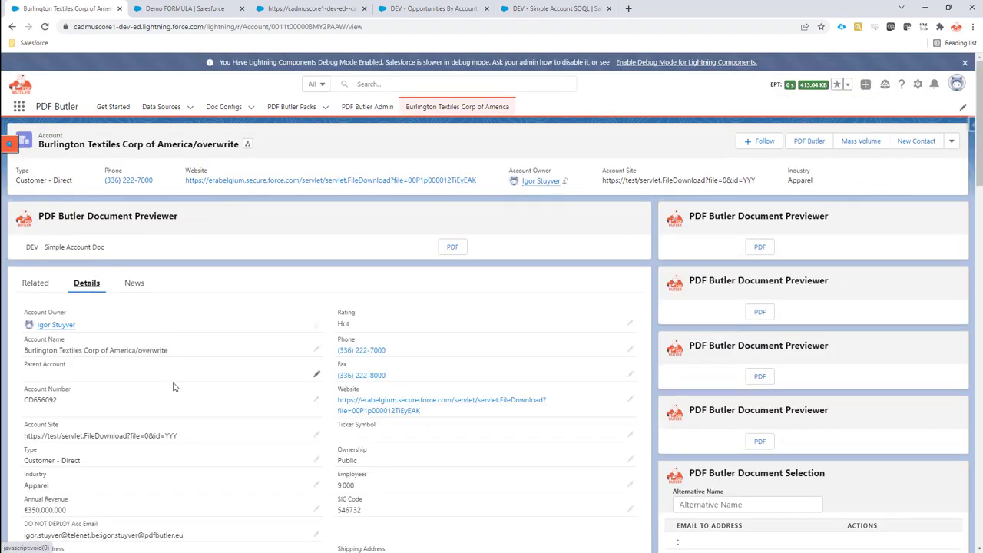
{"action": "scroll", "coordinate": [174, 387], "scroll_direction": "down", "scroll_amount": 4}
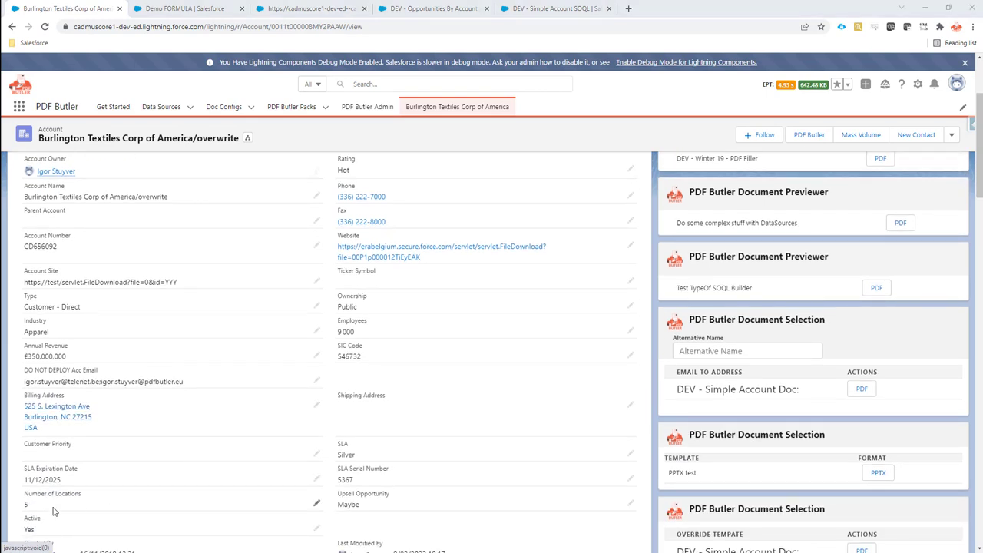
- Return to the Word template and examine the merge field row of the opportunities table
{"action": "key", "text": "alt+Tab"}
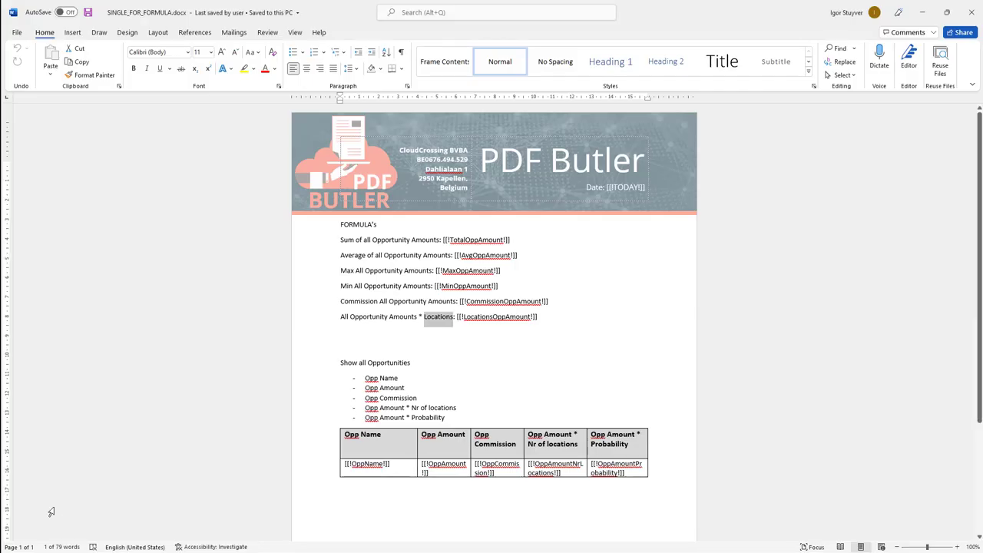
{"action": "scroll", "coordinate": [466, 435], "scroll_direction": "down", "scroll_amount": 1}
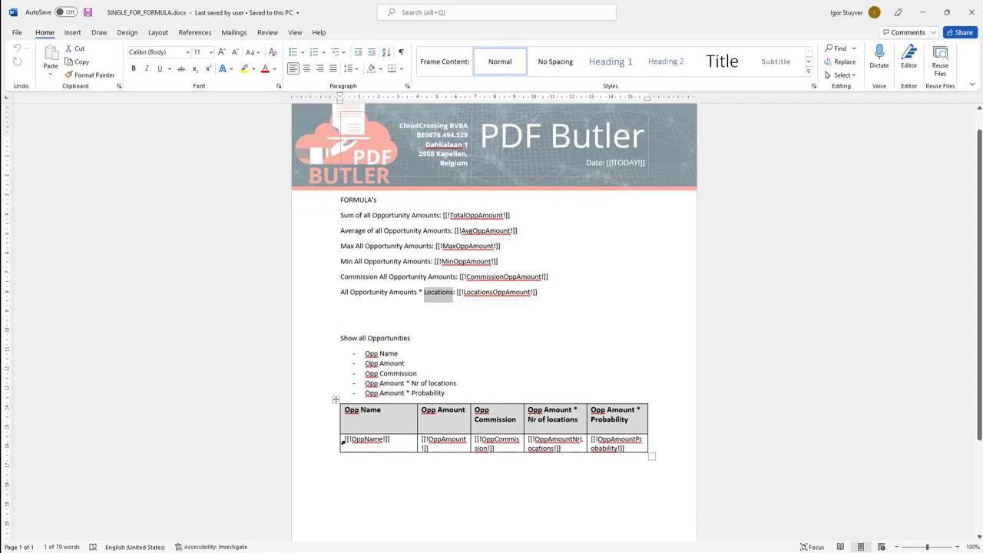
{"action": "left_click", "coordinate": [328, 449]}
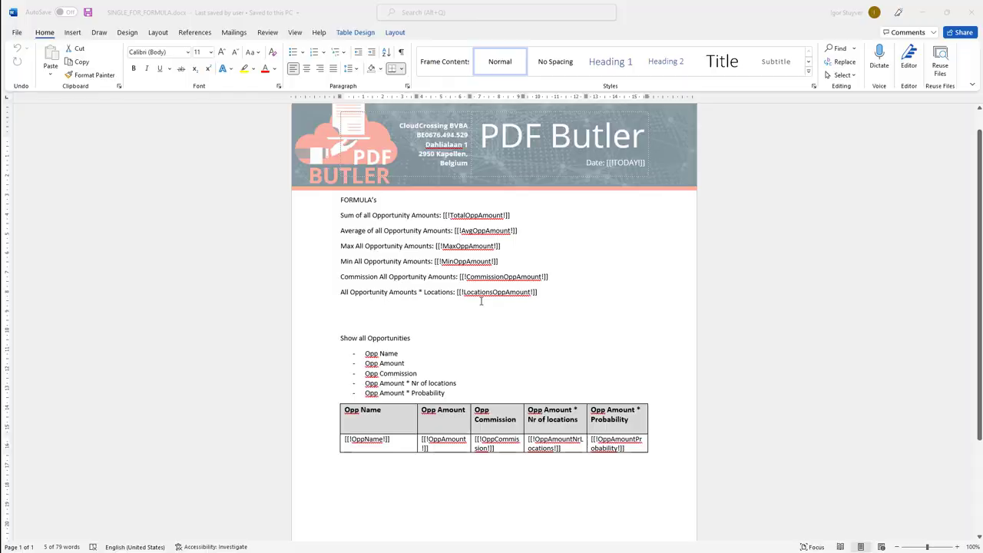
- In the browser, review the Demo FORMULA doc config and its two data sources, and bring up its PDF Butler configuration page
{"action": "key", "text": "alt+Tab"}
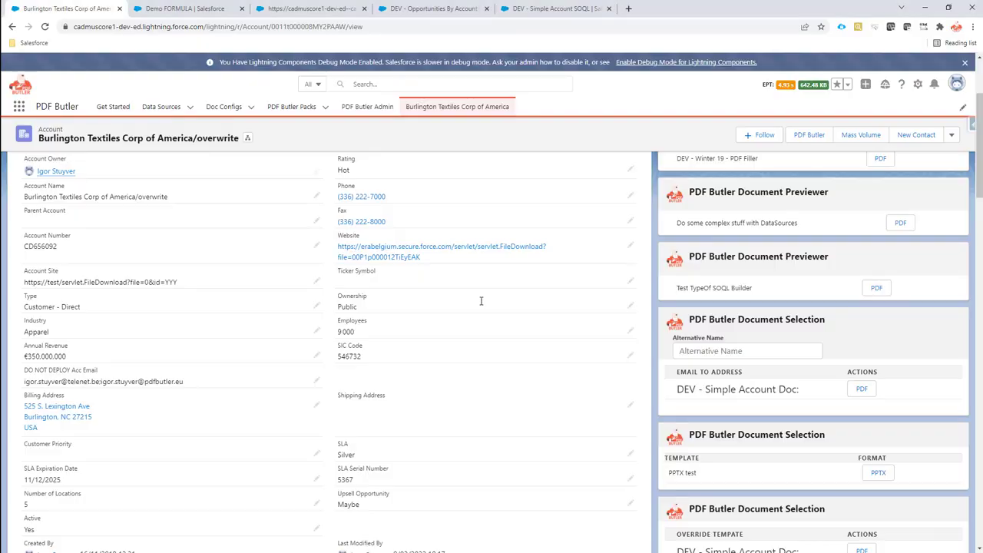
{"action": "left_click", "coordinate": [196, 9]}
{"action": "left_click", "coordinate": [402, 10]}
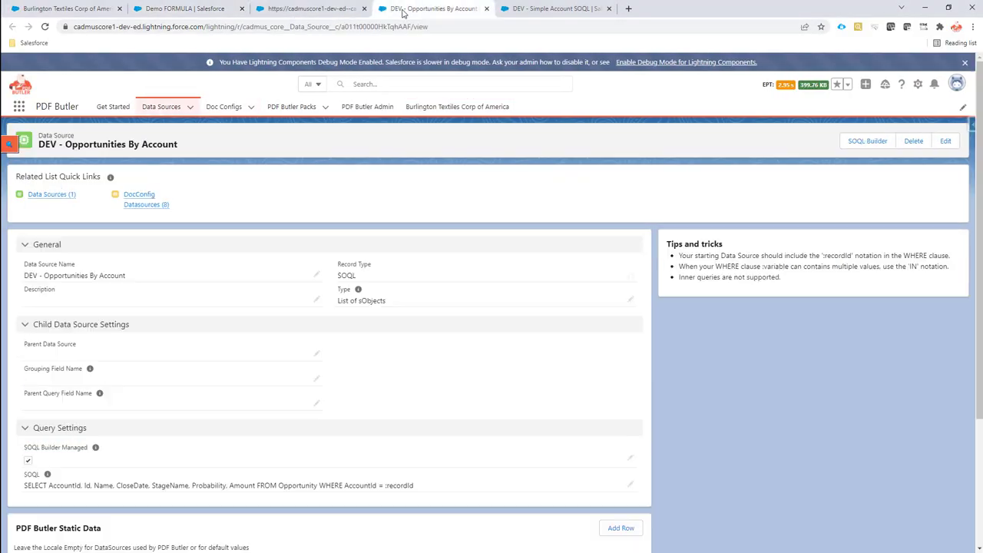
{"action": "left_click", "coordinate": [534, 11]}
{"action": "left_click", "coordinate": [306, 10]}
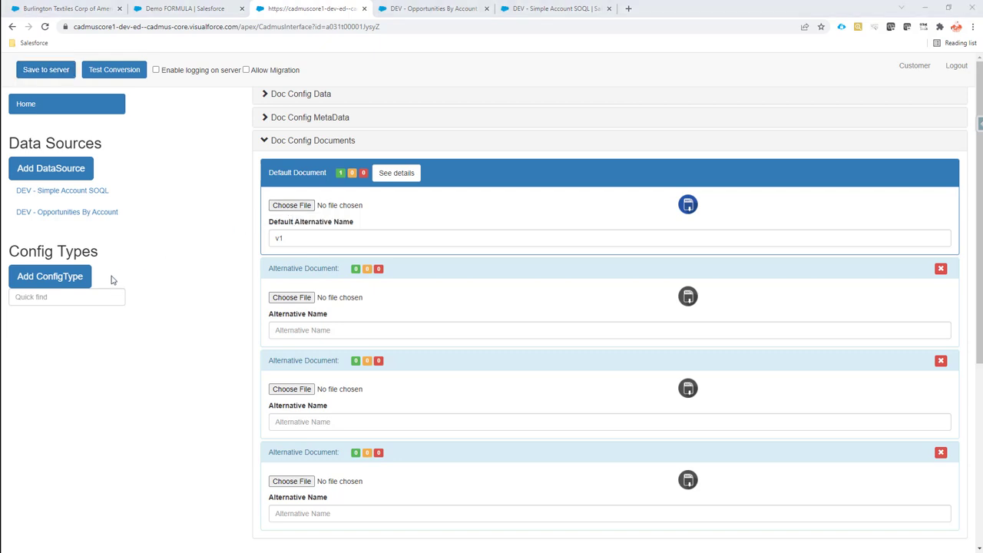
- Copy the TotalOppAmount merge field name from the Word template and use it as the name of a new config type
{"action": "key", "text": "alt+Tab"}
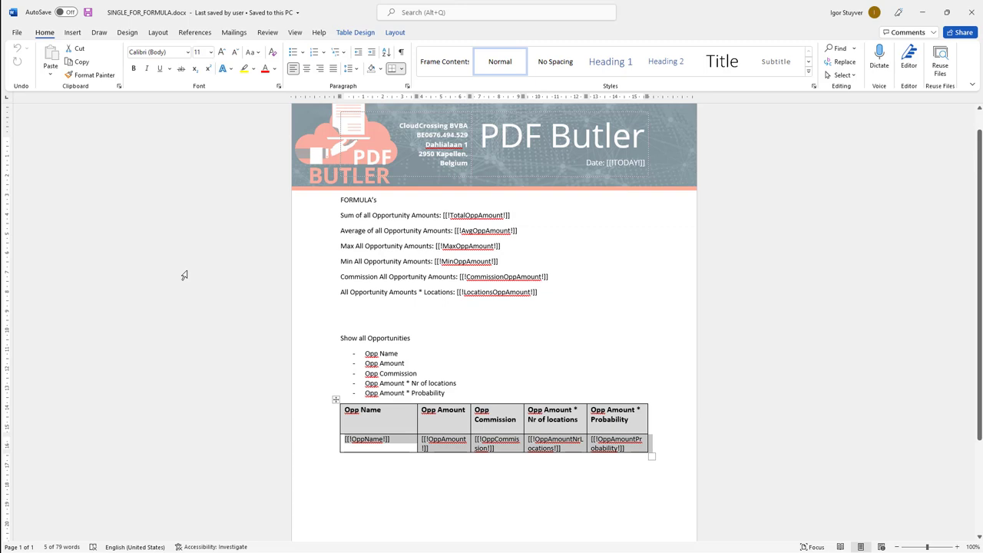
{"action": "double_click", "coordinate": [473, 217]}
{"action": "double_click", "coordinate": [476, 216]}
{"action": "key", "text": "ctrl+c"}
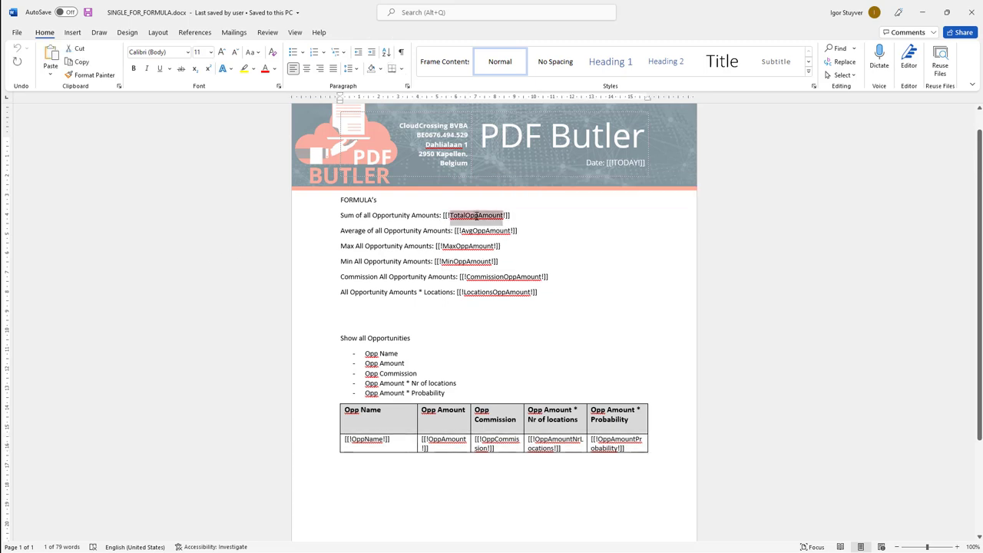
{"action": "key", "text": "alt+Tab"}
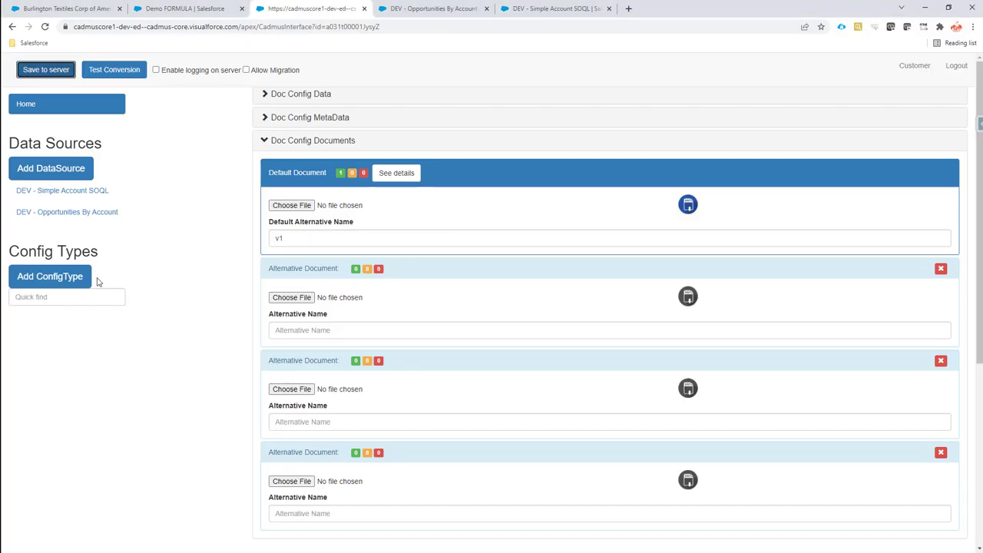
{"action": "left_click", "coordinate": [70, 281]}
{"action": "left_click", "coordinate": [292, 127]}
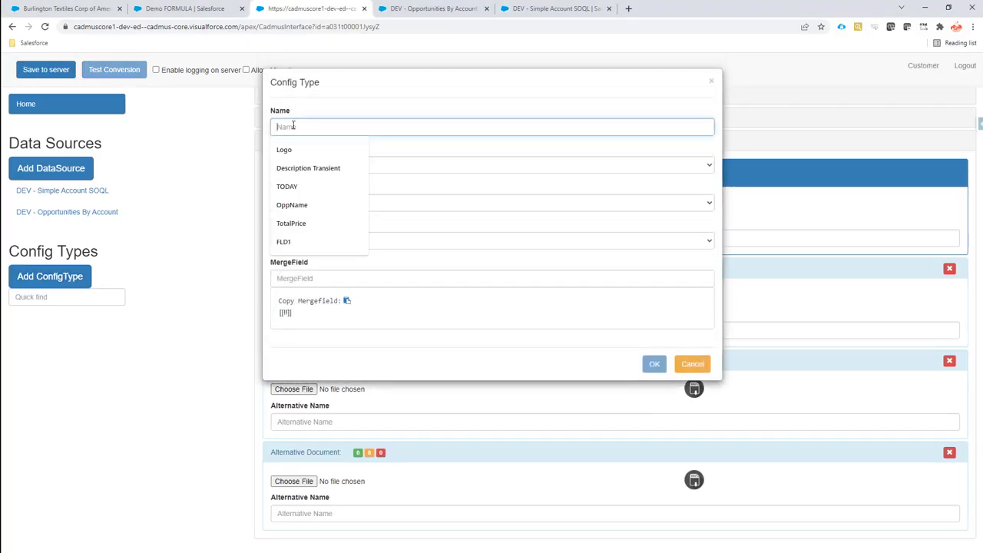
{"action": "key", "text": "ctrl+v"}
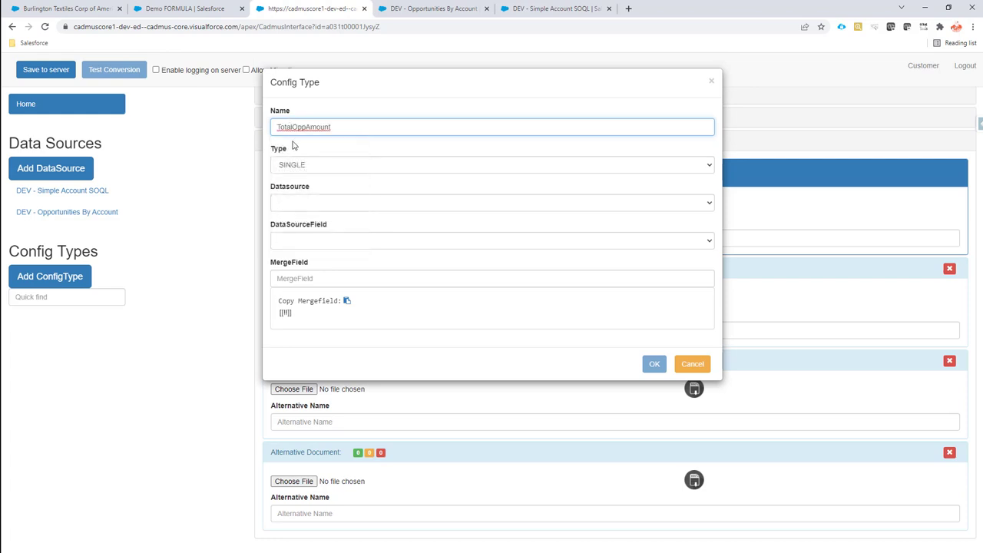
- Set the config type to SINGLE_FOR_FORMULA with a locale-formatted CURRENCY result and TotalOppAmount as its merge field
{"action": "left_click", "coordinate": [305, 166]}
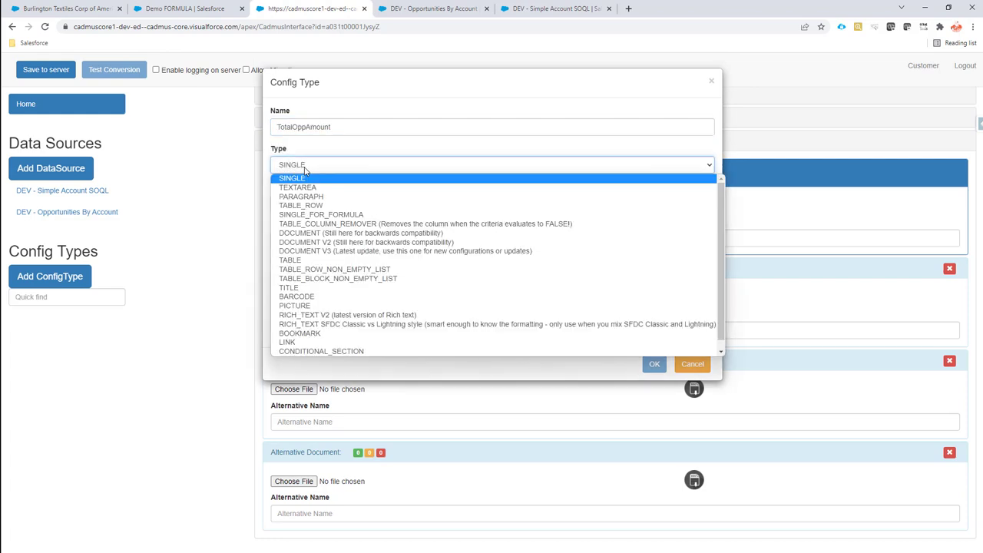
{"action": "left_click", "coordinate": [308, 214]}
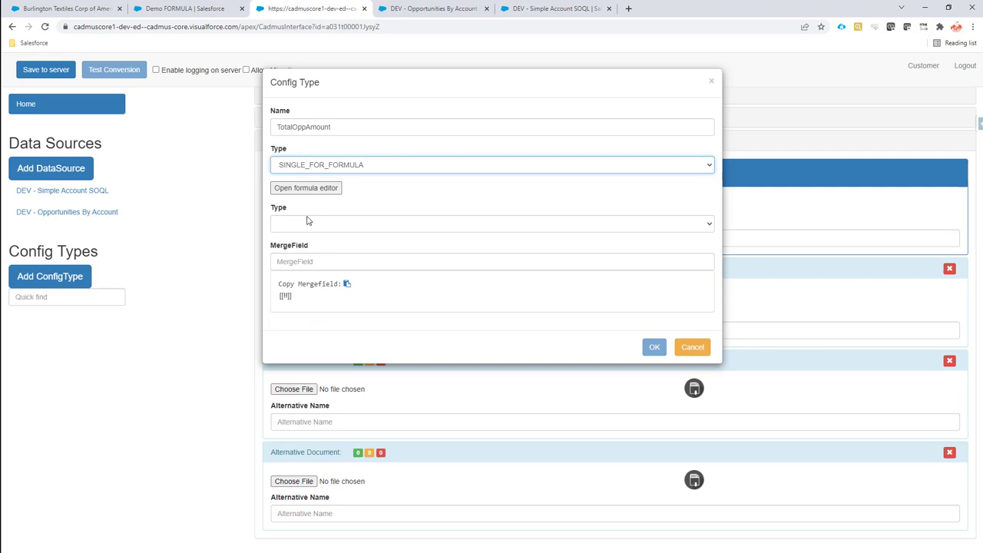
{"action": "left_click", "coordinate": [307, 222]}
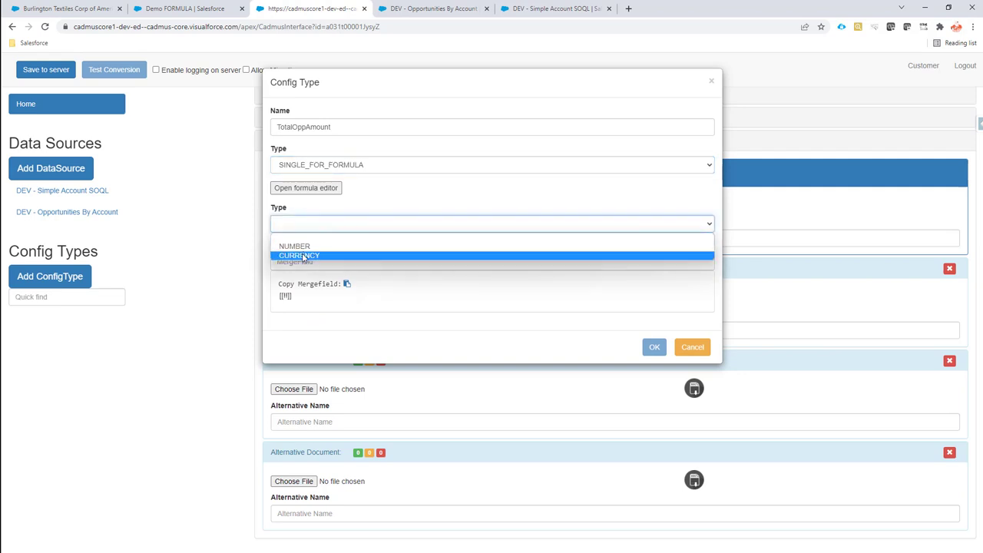
{"action": "left_click", "coordinate": [304, 256]}
{"action": "left_click", "coordinate": [301, 275]}
{"action": "left_click", "coordinate": [306, 331]}
{"action": "key", "text": "ctrl+v"}
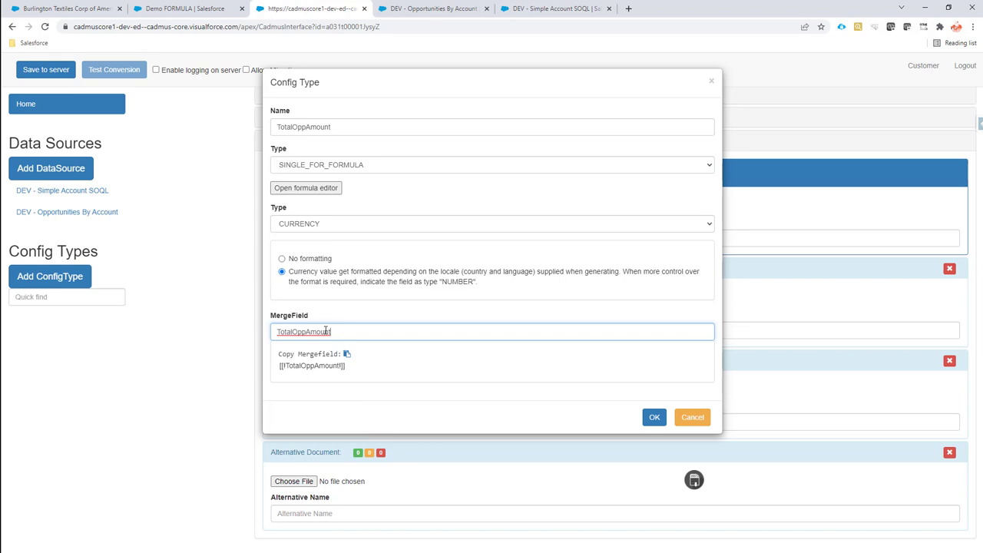
- In the formula editor, attach a sum aggregate to the result, using the list datasource DEV - Opportunities By Account
{"action": "left_click", "coordinate": [315, 192]}
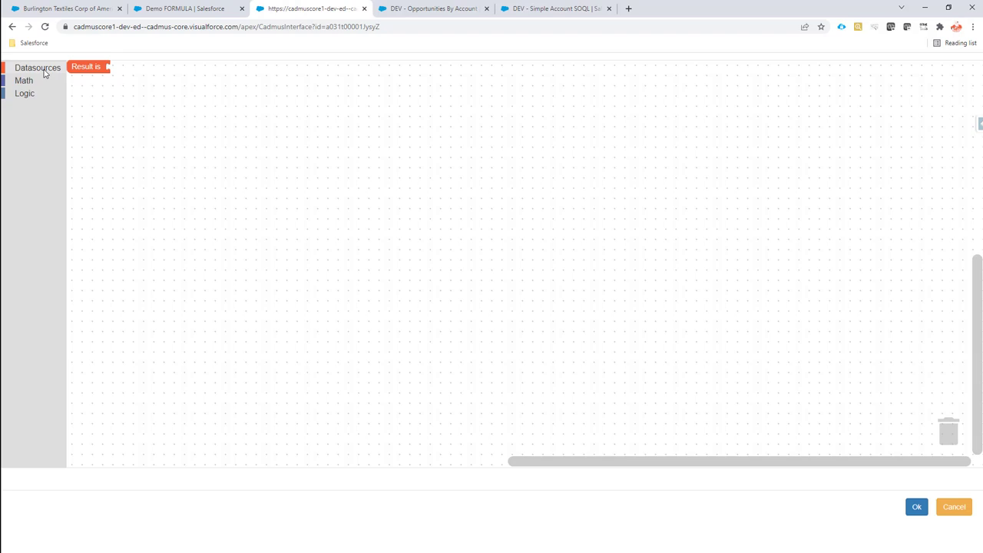
{"action": "left_click", "coordinate": [38, 68]}
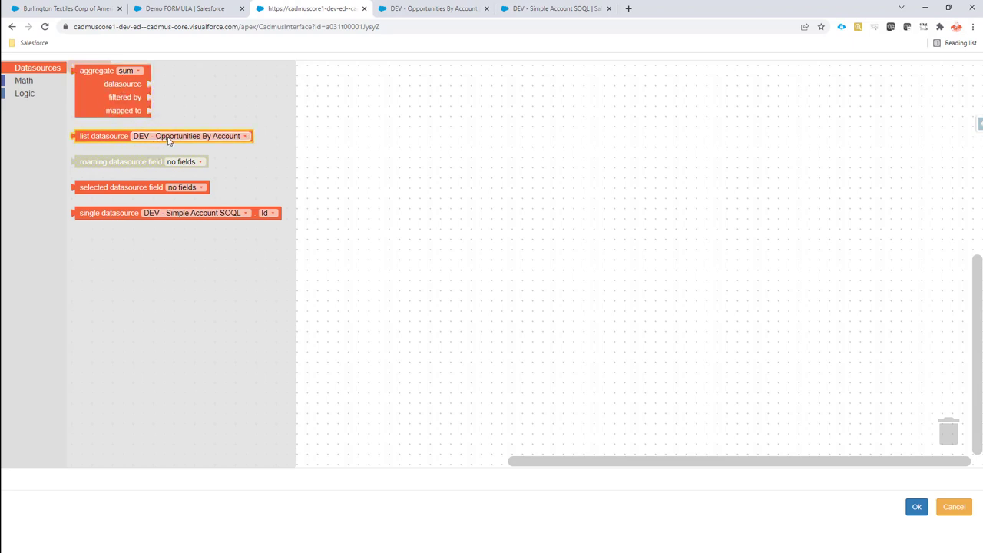
{"action": "left_click_drag", "start_coordinate": [95, 102], "coordinate": [146, 94]}
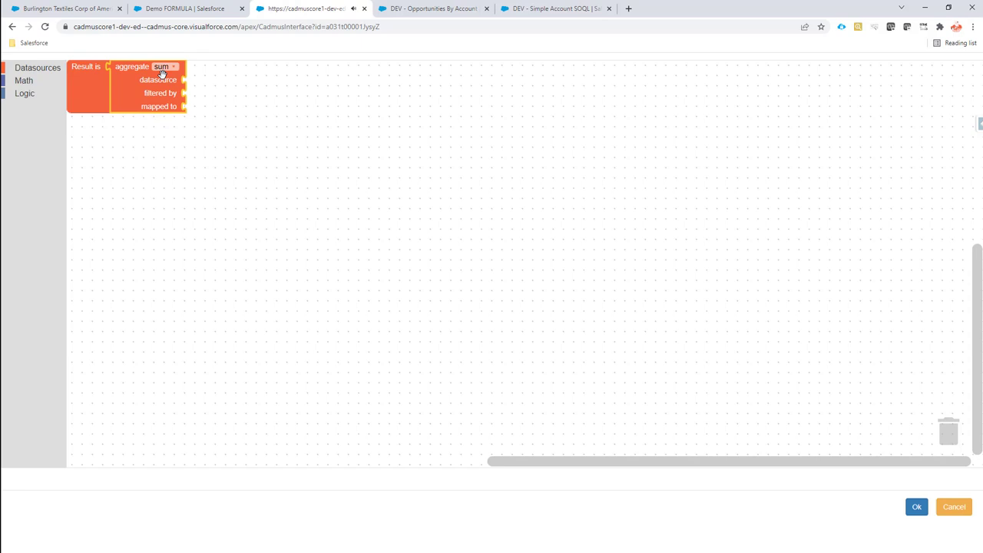
{"action": "left_click", "coordinate": [48, 73]}
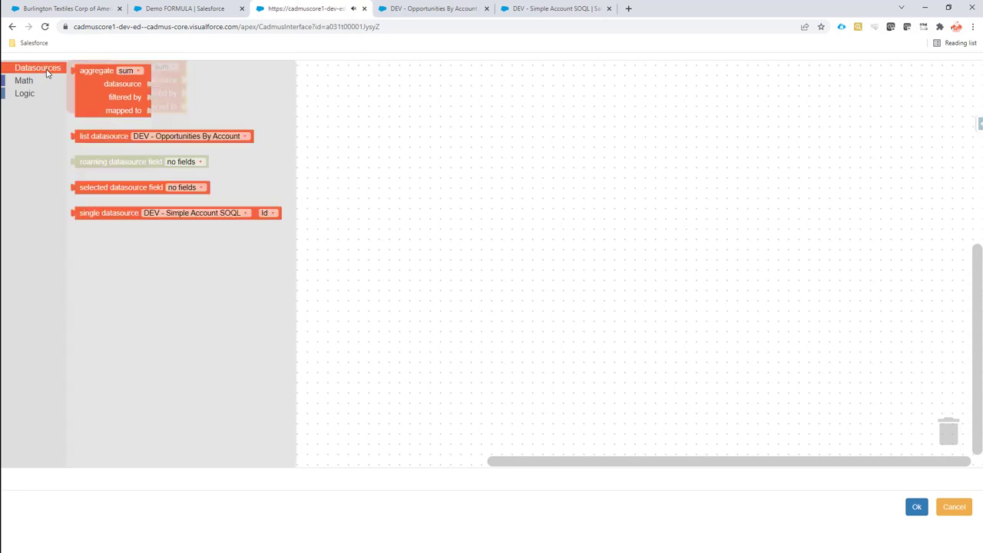
{"action": "left_click", "coordinate": [114, 136]}
{"action": "left_click_drag", "start_coordinate": [114, 136], "coordinate": [221, 82]}
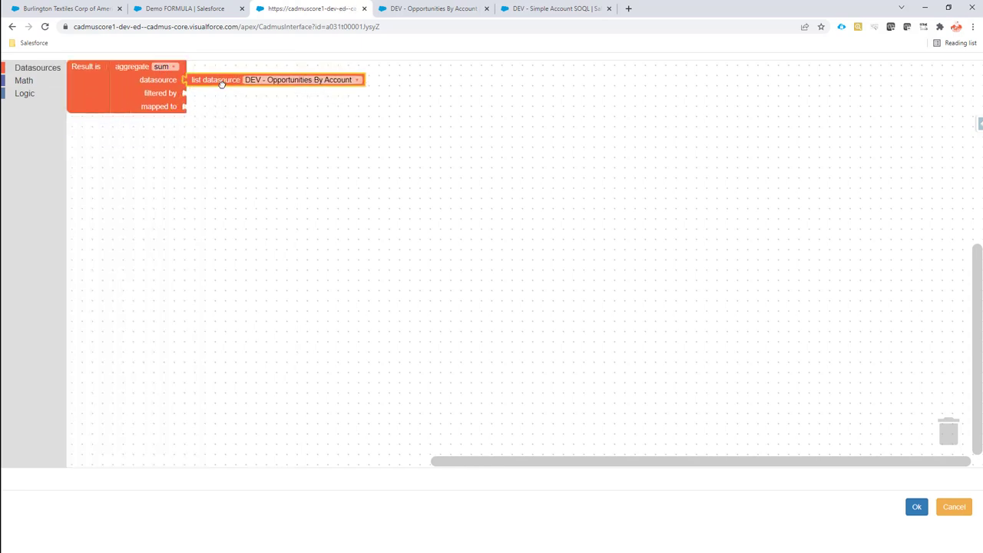
{"action": "left_click", "coordinate": [287, 84]}
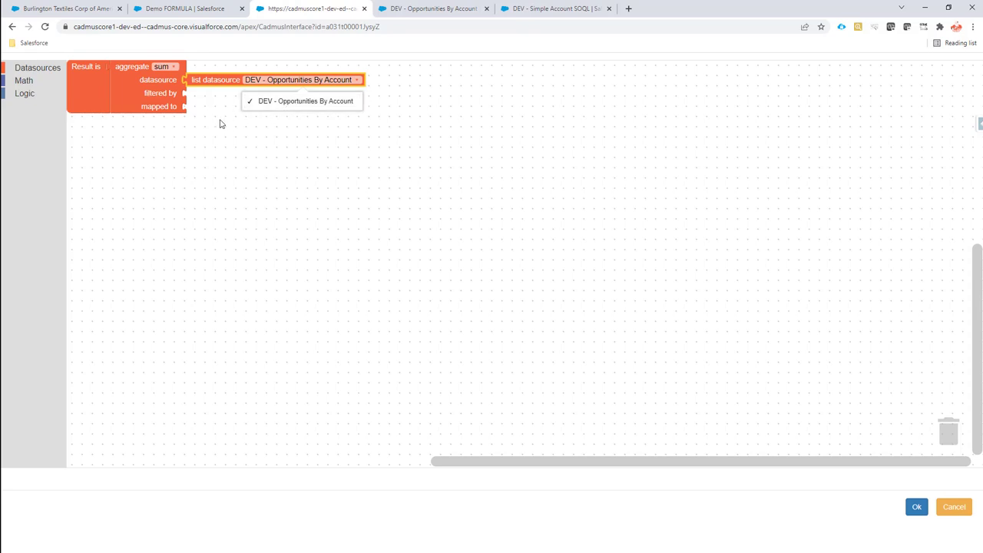
{"action": "left_click", "coordinate": [127, 148]}
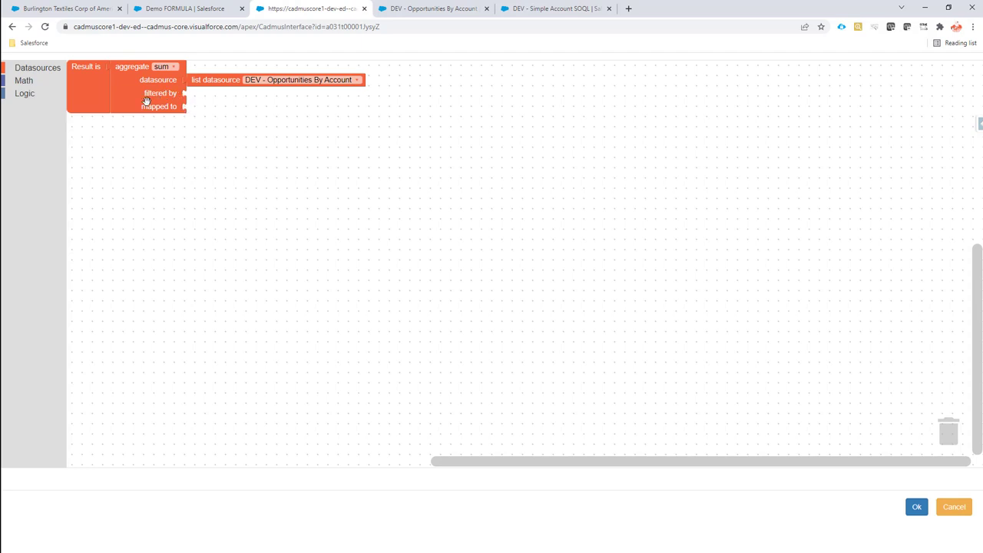
- Map the sum aggregate to a selected datasource field set to Amount
{"action": "left_click", "coordinate": [52, 74]}
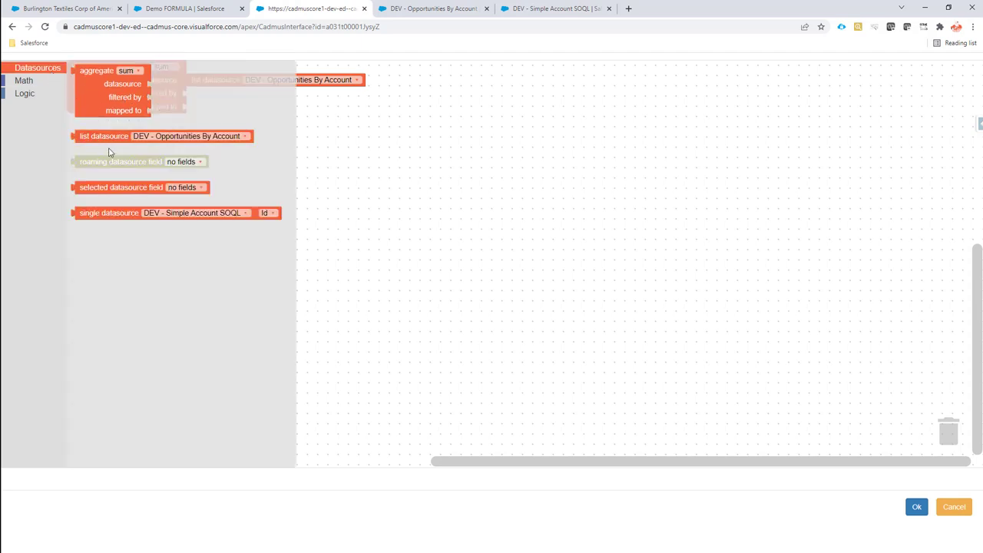
{"action": "left_click_drag", "start_coordinate": [112, 188], "coordinate": [216, 110]}
{"action": "left_click", "coordinate": [287, 112]}
{"action": "left_click", "coordinate": [299, 156]}
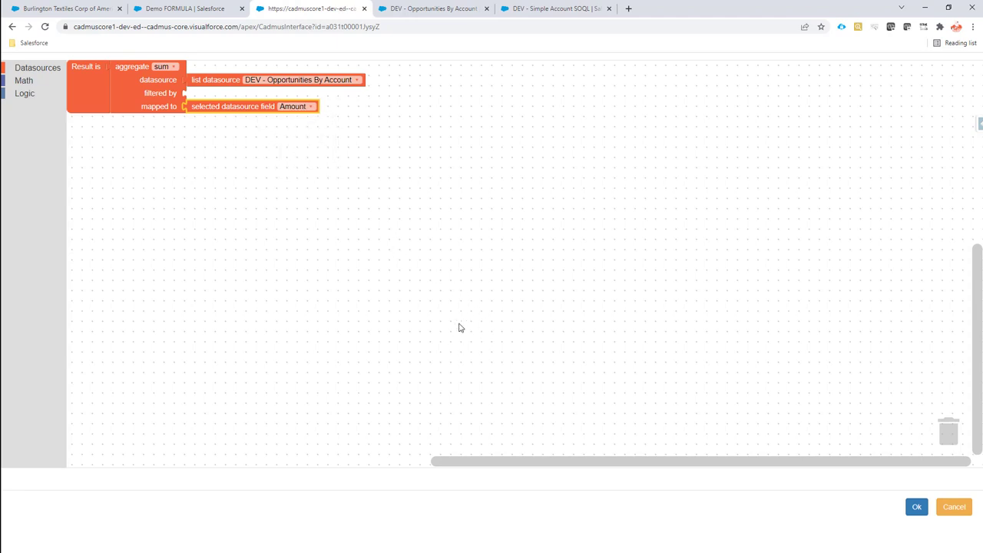
- Save the TotalOppAmount config type with its formula to the server and return to the Burlington Textiles account record
{"action": "left_click", "coordinate": [915, 508]}
{"action": "left_click", "coordinate": [652, 417]}
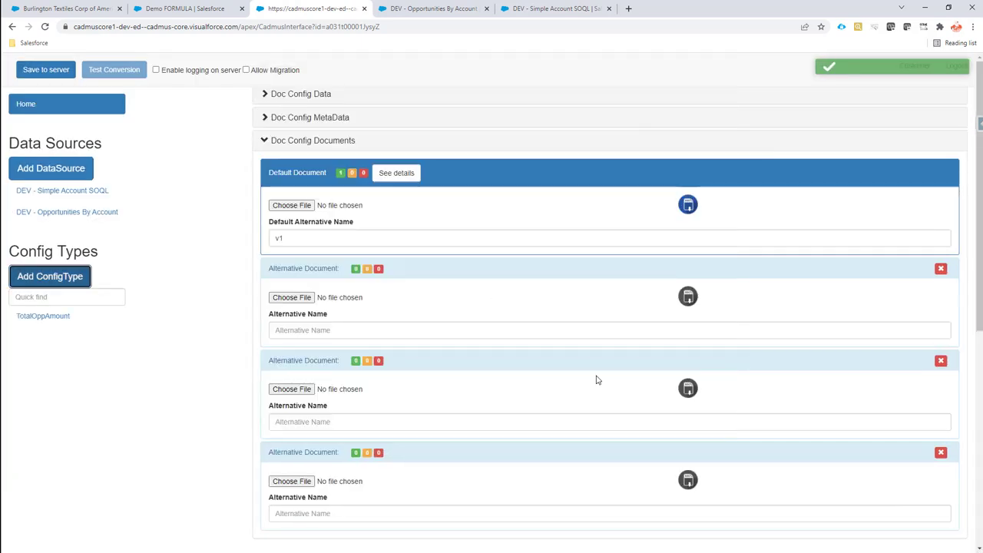
{"action": "left_click", "coordinate": [46, 72]}
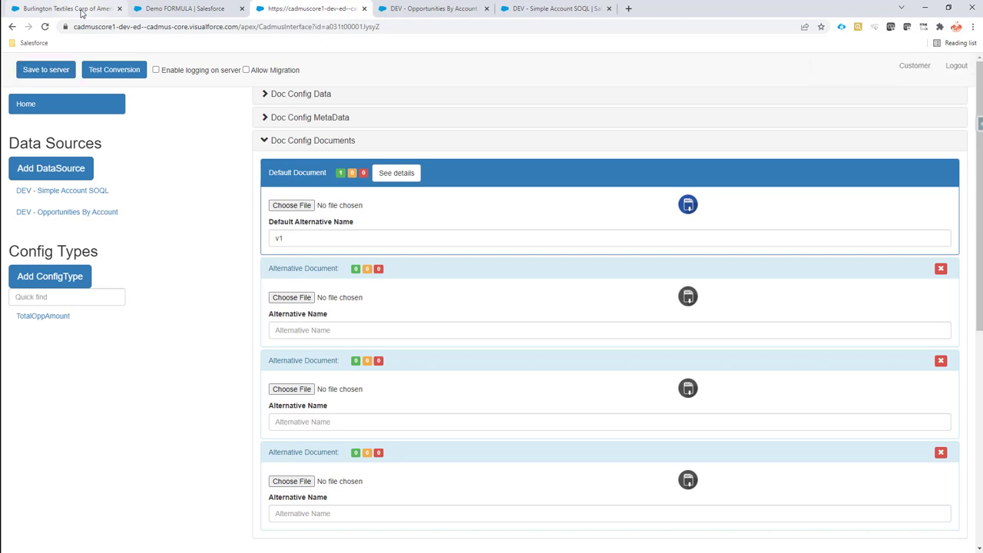
{"action": "left_click", "coordinate": [83, 11]}
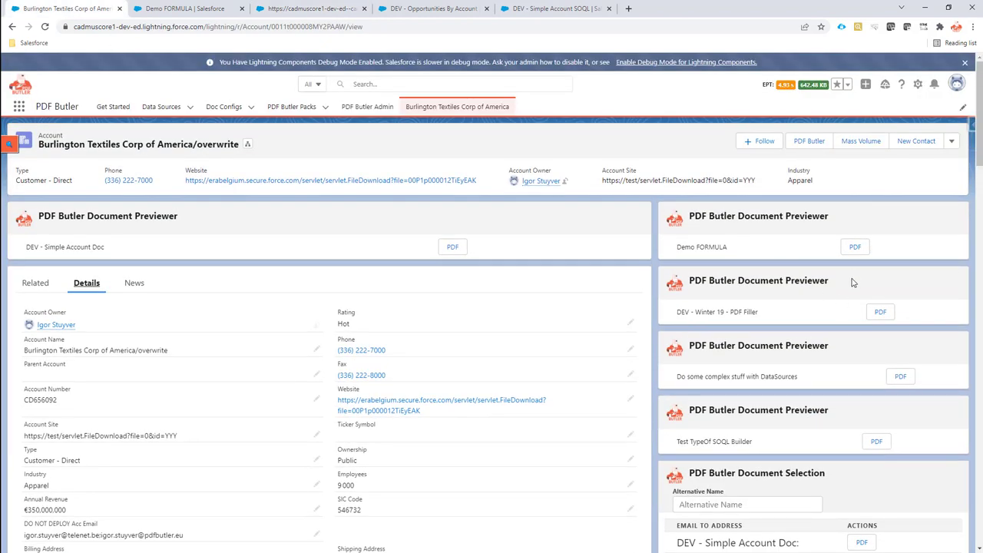
- Preview the Demo FORMULA PDF, inspect the summed amount and the remaining merge fields, and close the preview
{"action": "left_click", "coordinate": [858, 248]}
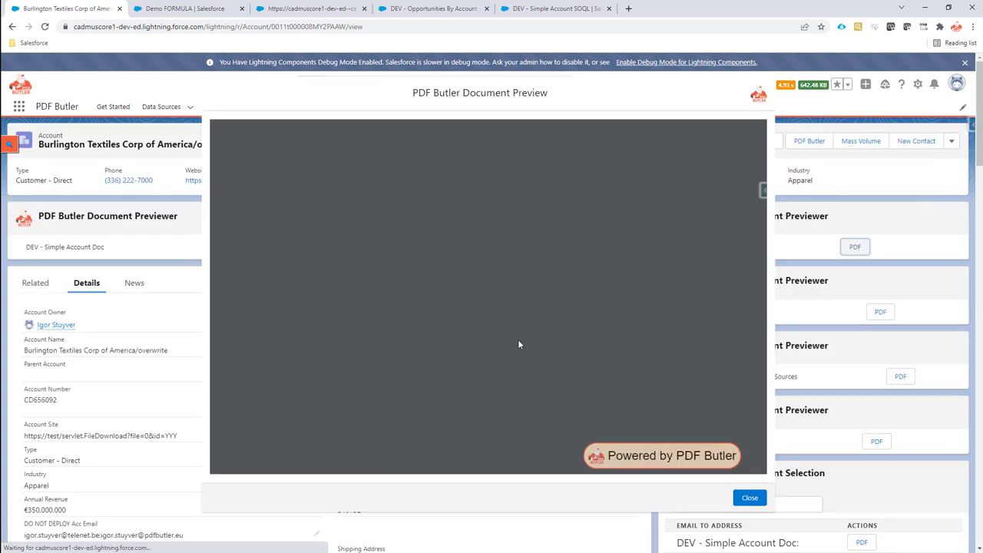
{"action": "left_click_drag", "start_coordinate": [434, 252], "coordinate": [470, 253]}
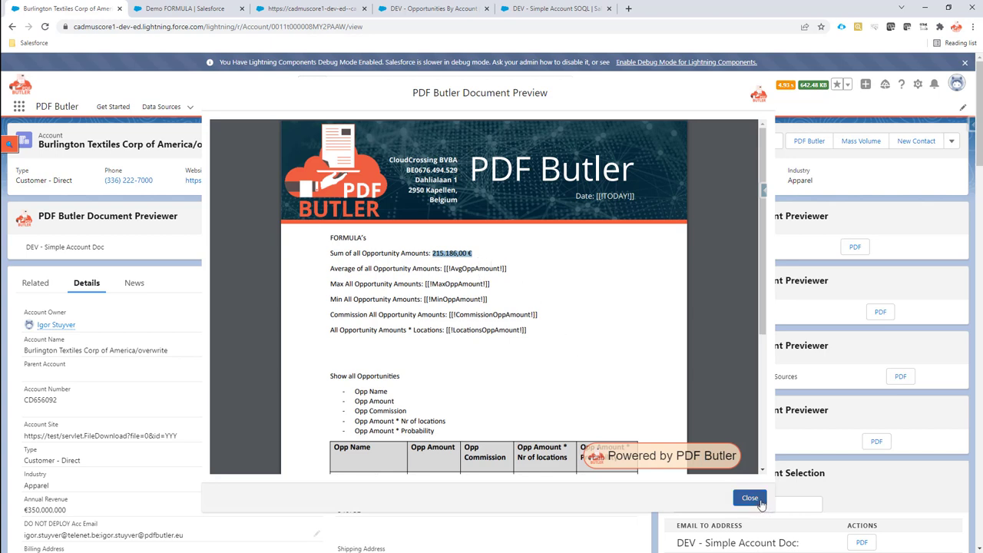
{"action": "left_click_drag", "start_coordinate": [463, 268], "coordinate": [458, 299]}
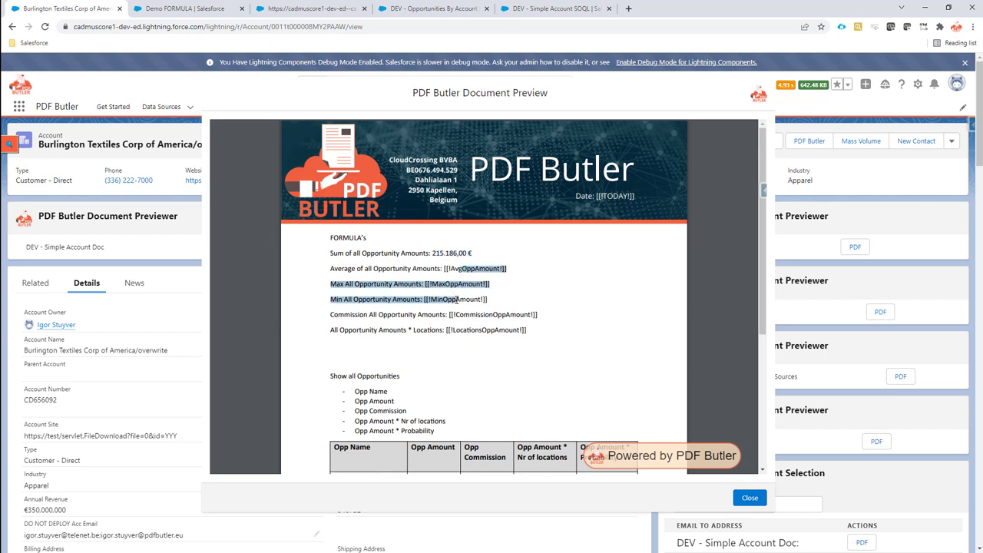
{"action": "left_click", "coordinate": [748, 498]}
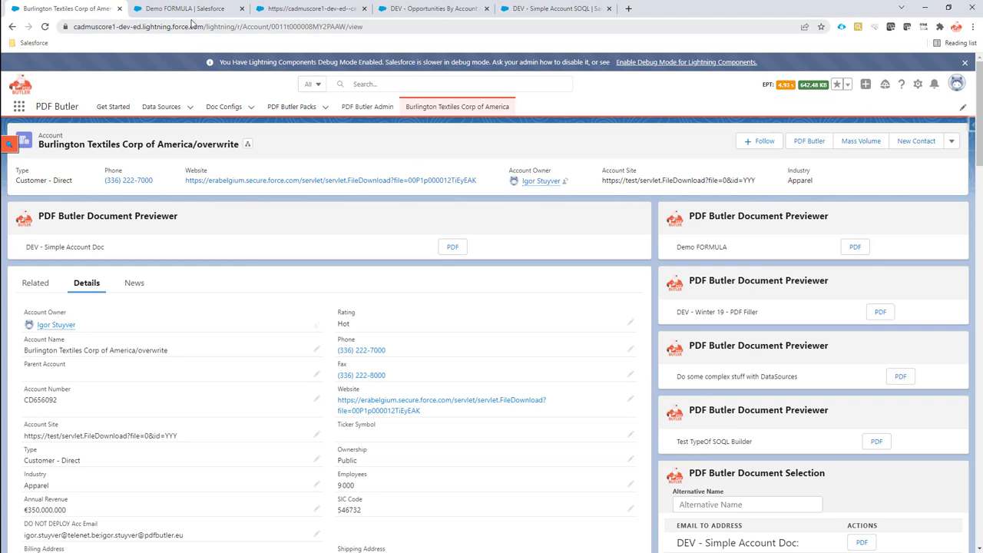
- Add a config type in the document configuration, named AvgOppAmount as copied from the SINGLE_FOR_FORMULA.docx template in Word
{"action": "left_click", "coordinate": [293, 9]}
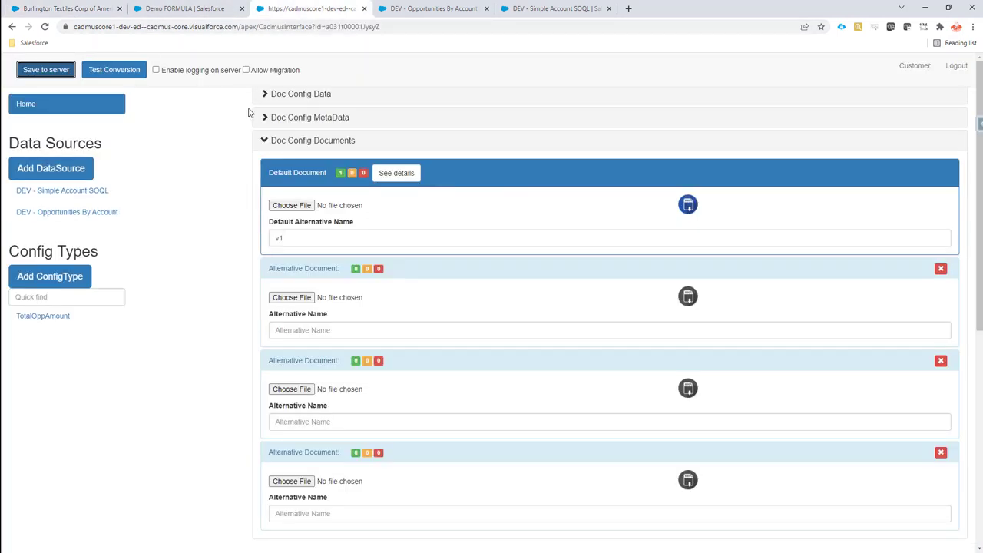
{"action": "left_click", "coordinate": [68, 281]}
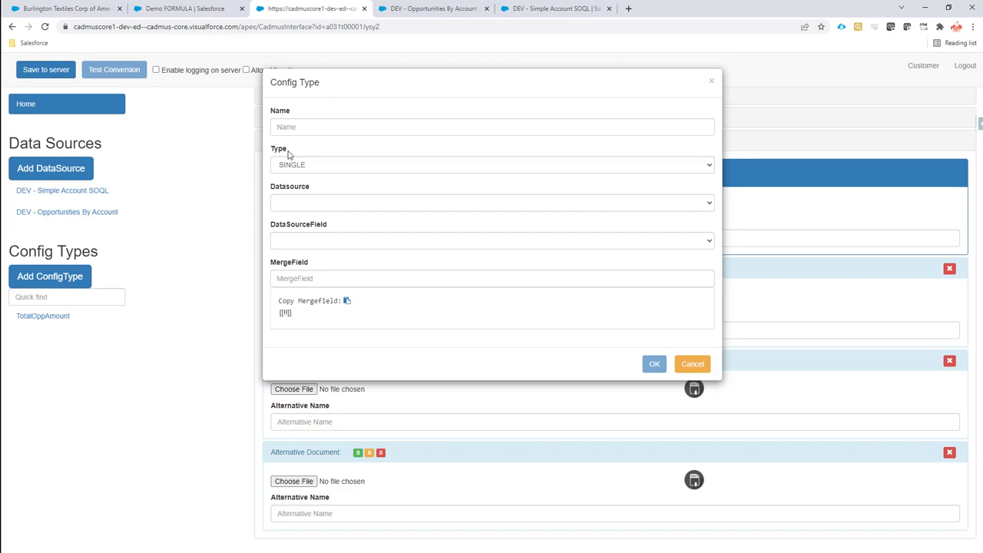
{"action": "key", "text": "alt+Tab"}
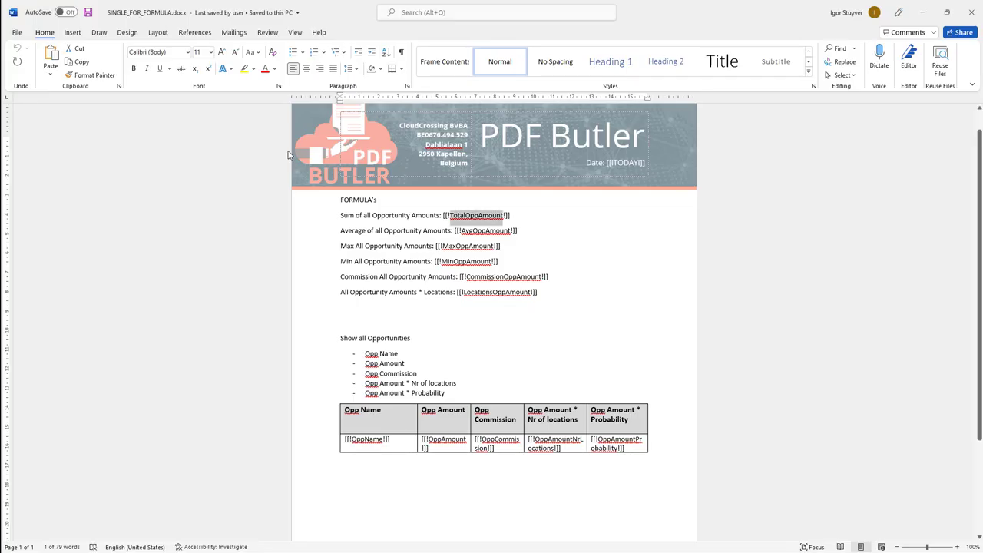
{"action": "double_click", "coordinate": [472, 232]}
{"action": "key", "text": "ctrl+c"}
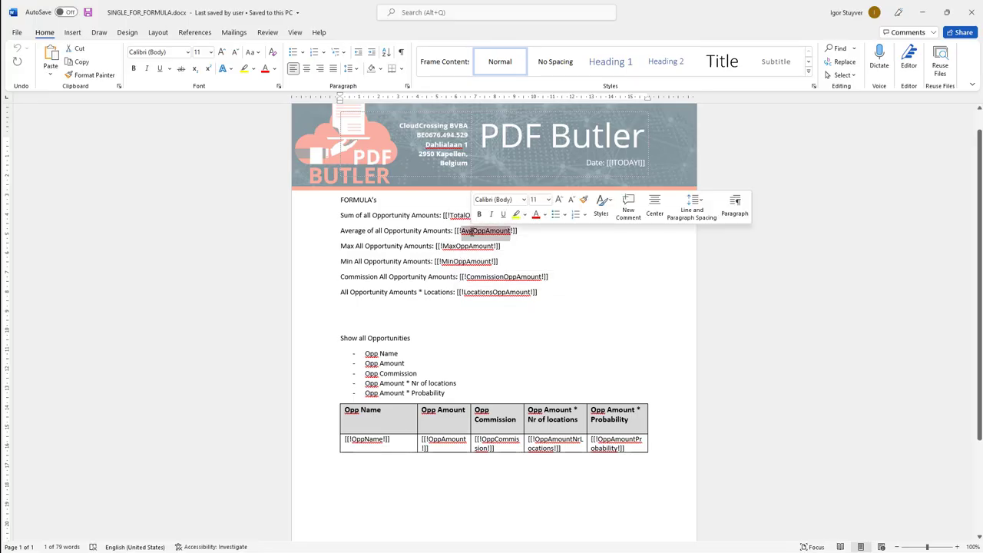
{"action": "key", "text": "alt+Tab"}
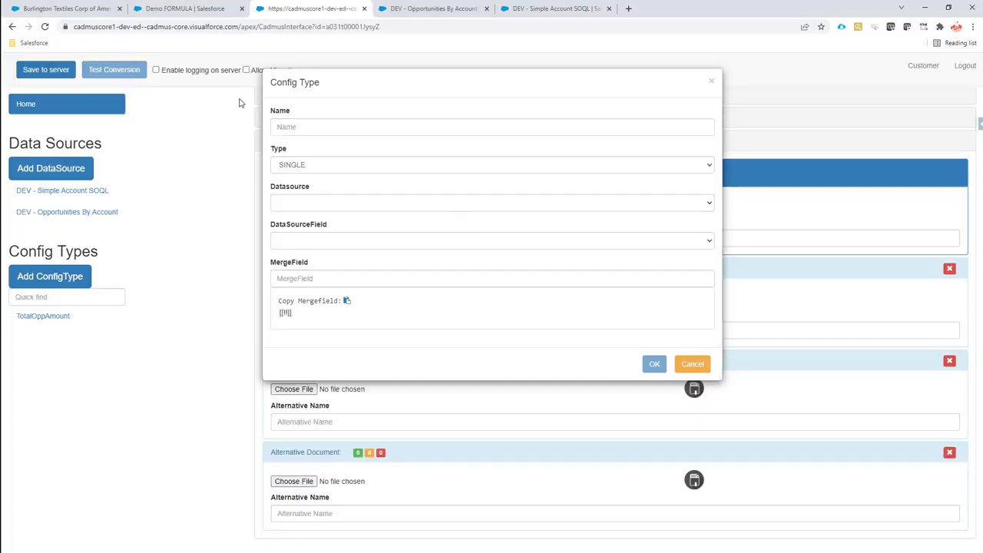
{"action": "left_click", "coordinate": [303, 130]}
{"action": "key", "text": "ctrl+v"}
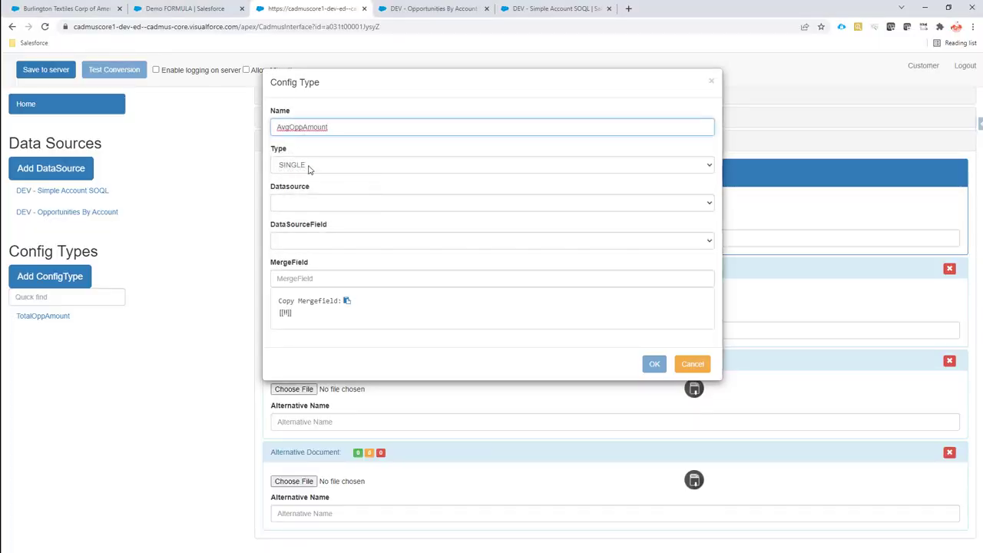
- Set AvgOppAmount to type SINGLE_FOR_FORMULA with a locale-formatted CURRENCY result and AvgOppAmount as its merge field
{"action": "left_click", "coordinate": [307, 165]}
{"action": "left_click", "coordinate": [308, 214]}
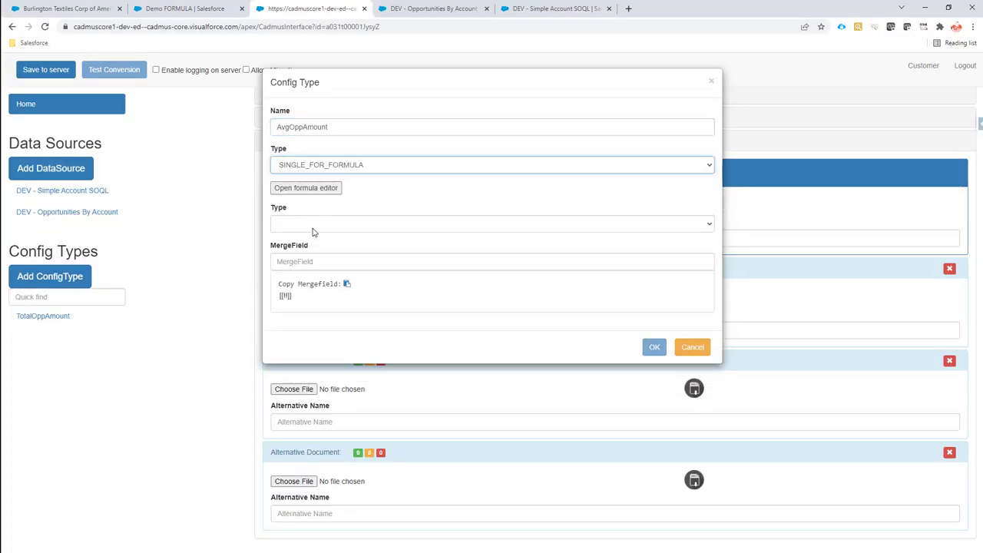
{"action": "left_click", "coordinate": [312, 230]}
{"action": "left_click", "coordinate": [313, 256]}
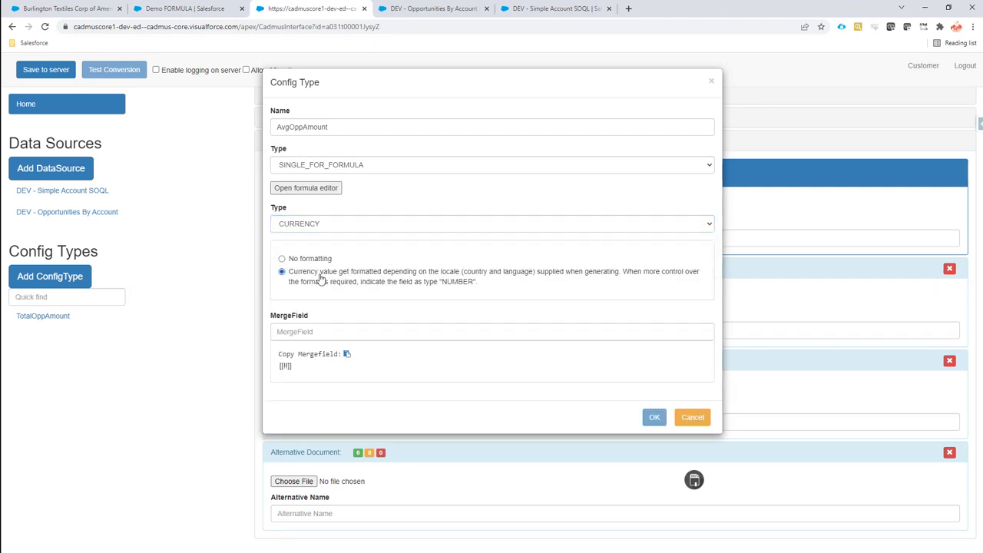
{"action": "left_click", "coordinate": [328, 331]}
{"action": "key", "text": "ctrl+v"}
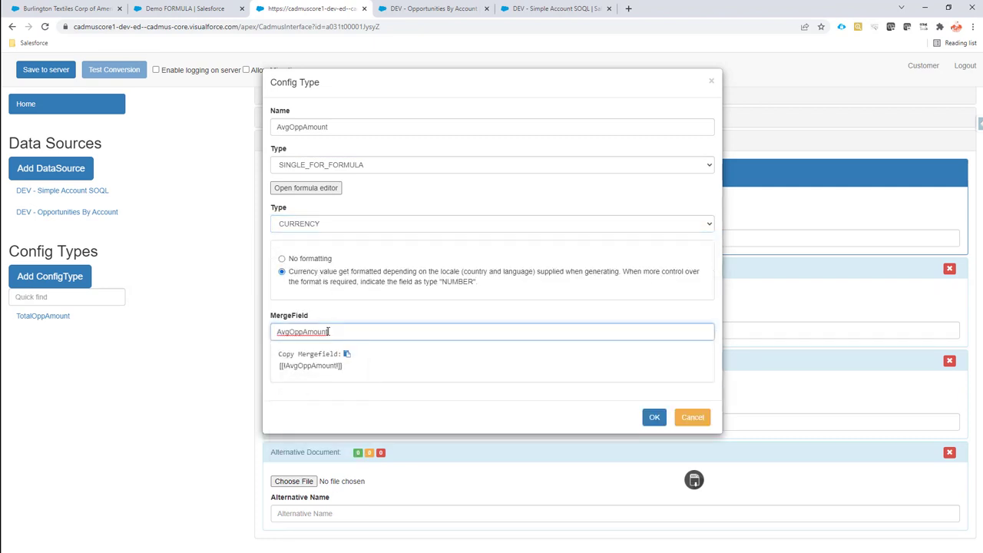
- In the formula editor, attach an avg aggregate to the result, using the list datasource DEV - Opportunities By Account
{"action": "left_click", "coordinate": [322, 189]}
{"action": "left_click", "coordinate": [37, 67]}
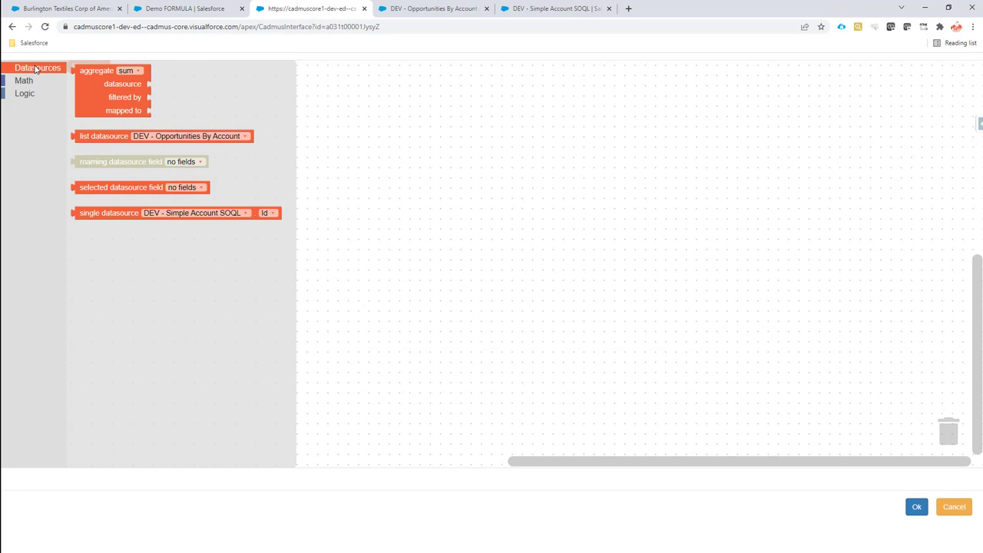
{"action": "left_click_drag", "start_coordinate": [85, 76], "coordinate": [129, 76]}
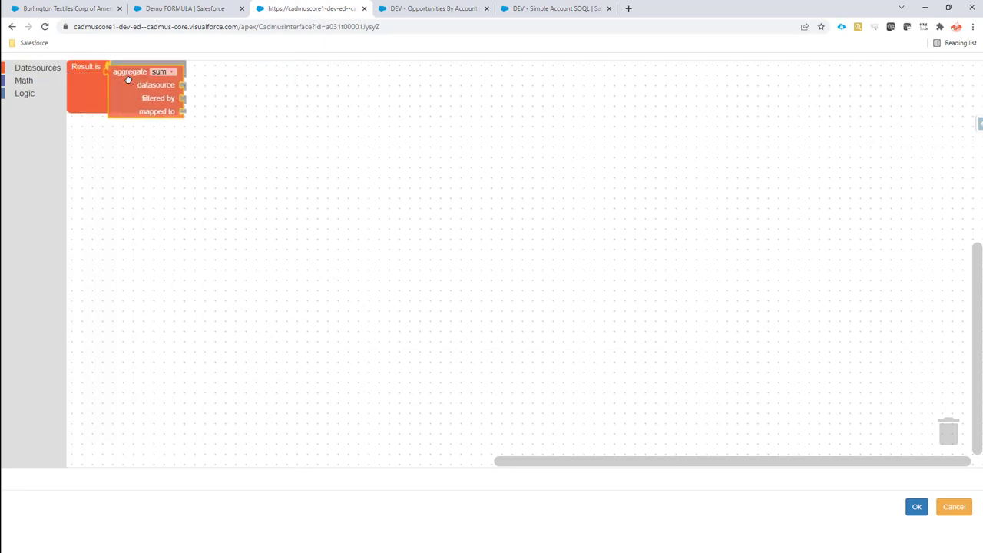
{"action": "left_click", "coordinate": [161, 66]}
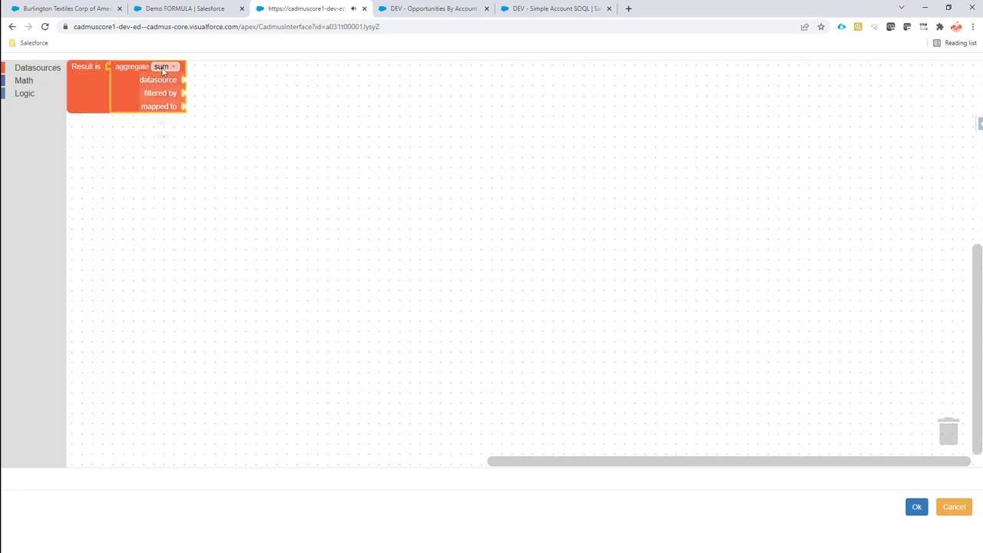
{"action": "left_click", "coordinate": [164, 116]}
{"action": "left_click", "coordinate": [28, 68]}
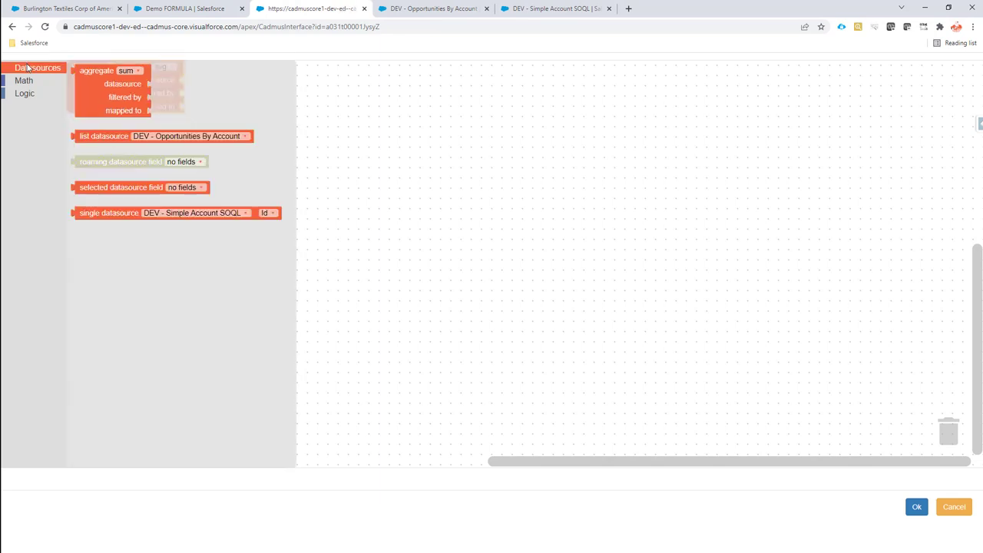
{"action": "left_click_drag", "start_coordinate": [110, 136], "coordinate": [224, 82]}
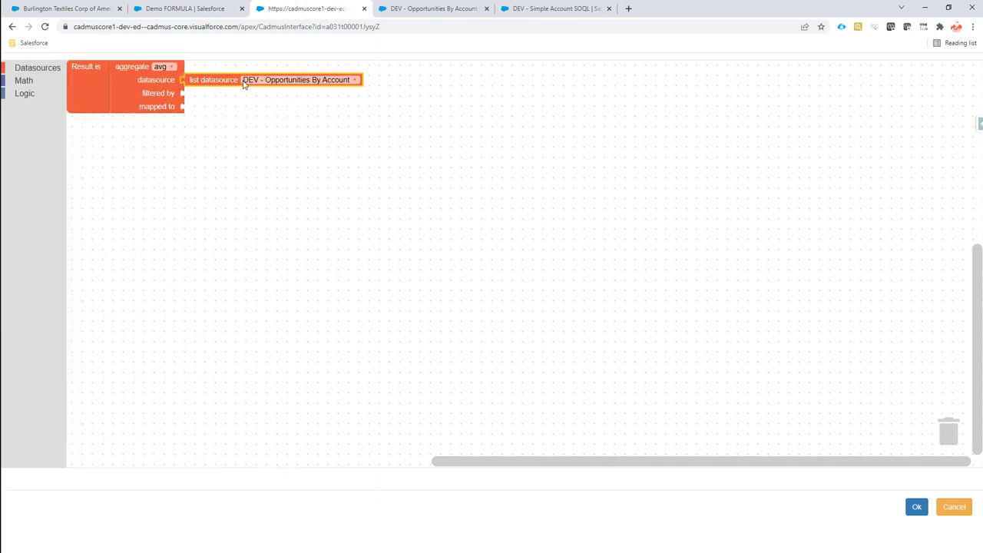
- Map the avg aggregate to a selected datasource field set to Amount, and confirm the formula and the AvgOppAmount config type
{"action": "left_click", "coordinate": [30, 68]}
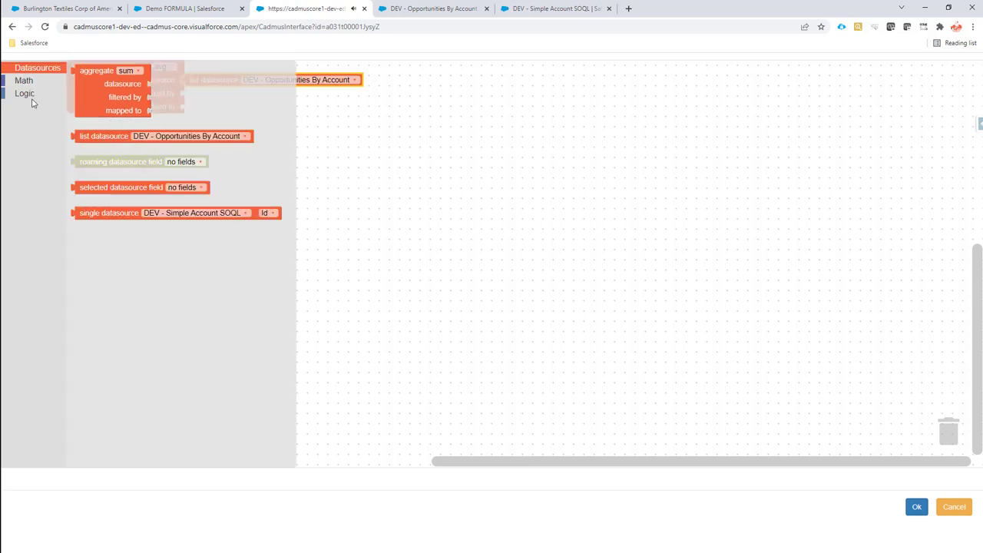
{"action": "left_click_drag", "start_coordinate": [110, 189], "coordinate": [241, 105]}
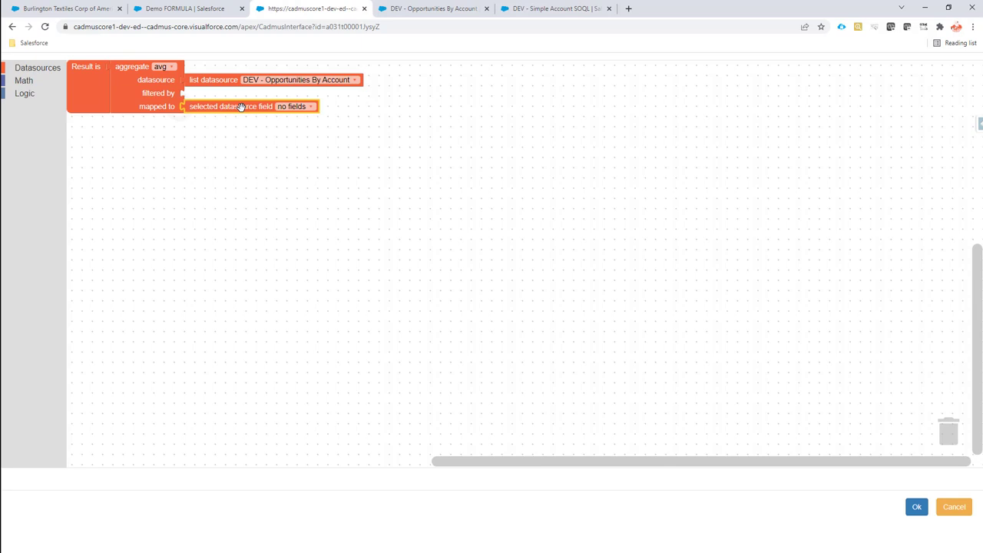
{"action": "left_click", "coordinate": [299, 107]}
{"action": "left_click", "coordinate": [304, 155]}
{"action": "left_click", "coordinate": [917, 506]}
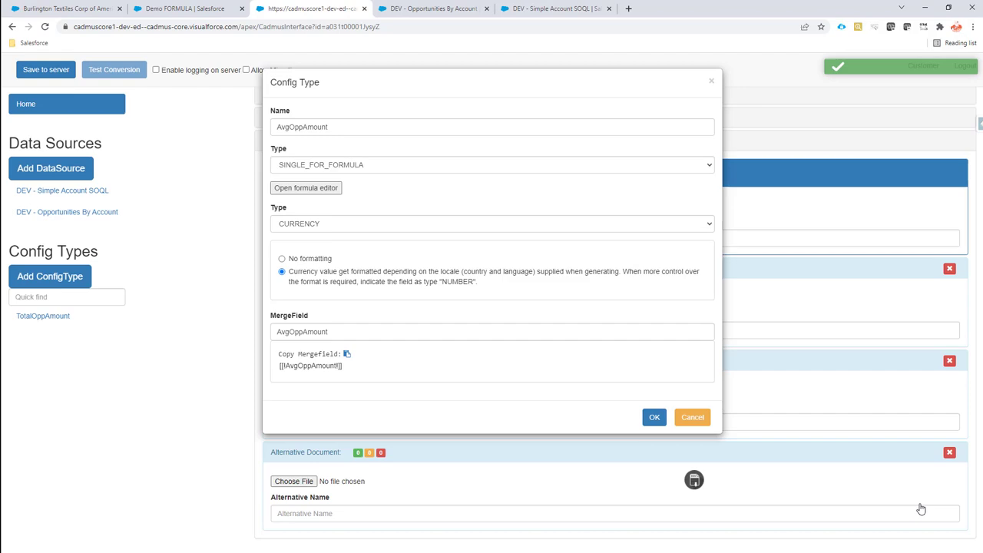
{"action": "left_click", "coordinate": [654, 422]}
- Copy the MinOppAmount merge field name from the Word template and add a new config type with that name
{"action": "key", "text": "alt+Tab"}
{"action": "double_click", "coordinate": [469, 245]}
{"action": "double_click", "coordinate": [467, 262]}
{"action": "key", "text": "ctrl+c"}
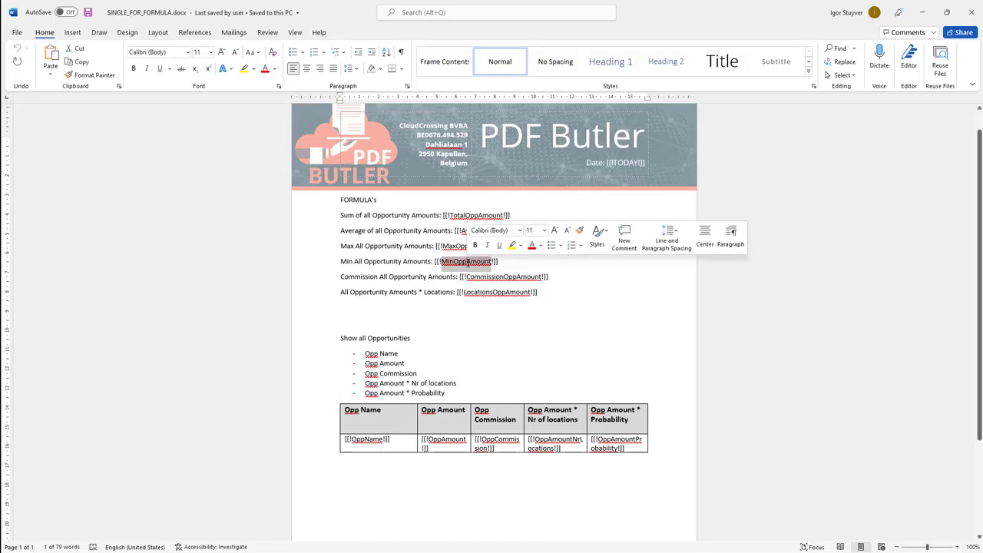
{"action": "key", "text": "alt+Tab"}
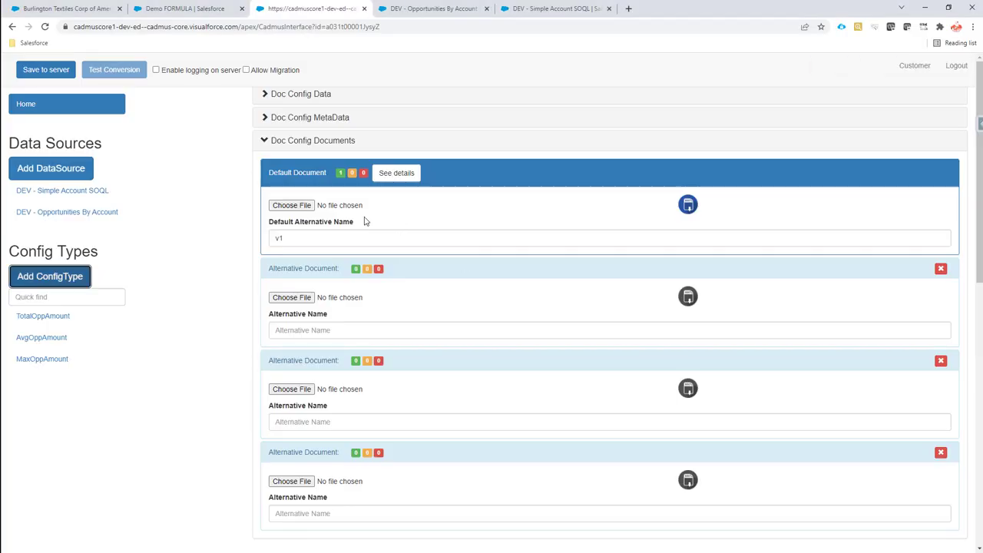
{"action": "left_click", "coordinate": [79, 276]}
{"action": "left_click", "coordinate": [292, 130]}
{"action": "key", "text": "ctrl+v"}
- Set MinOppAmount to type SINGLE_FOR_FORMULA with a locale-formatted CURRENCY result and MinOppAmount as its merge field
{"action": "left_click", "coordinate": [320, 168]}
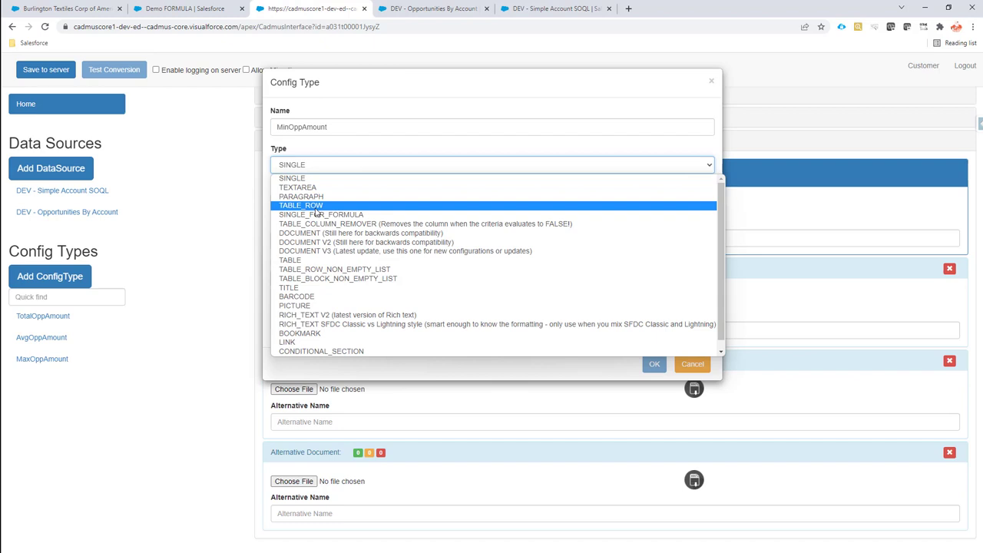
{"action": "left_click", "coordinate": [316, 204]}
{"action": "left_click", "coordinate": [318, 222]}
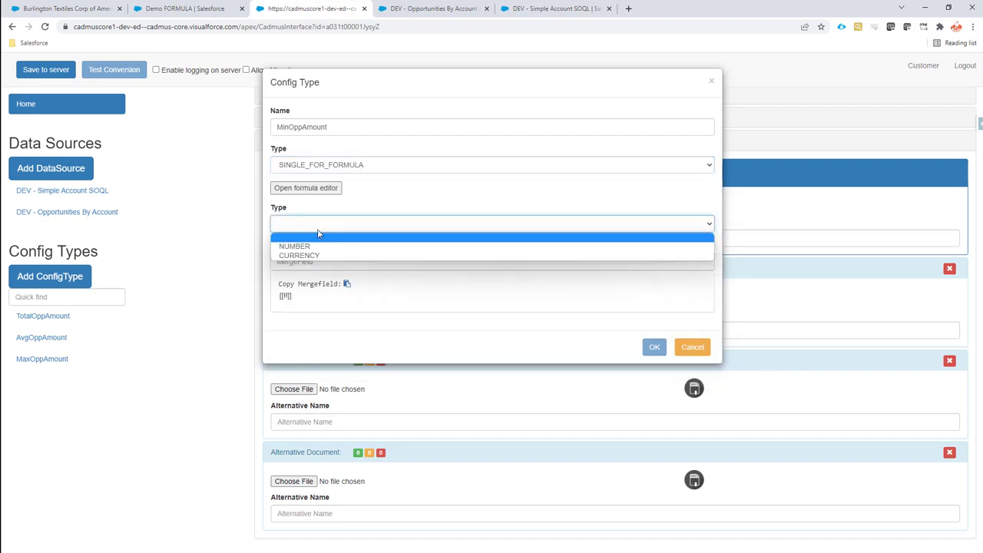
{"action": "left_click", "coordinate": [323, 255]}
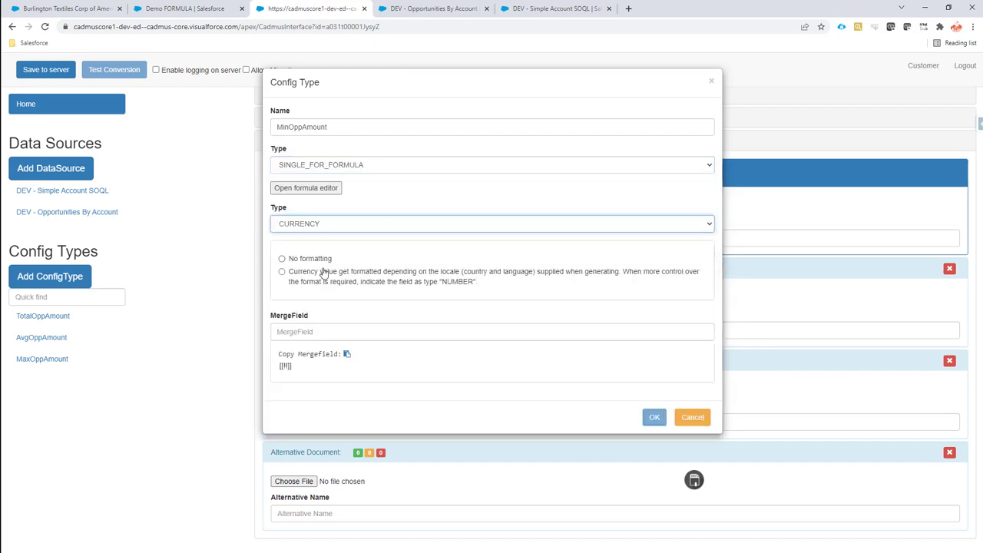
{"action": "left_click", "coordinate": [332, 331]}
{"action": "key", "text": "ctrl+v"}
- In the formula editor, attach a min aggregate to the result, using the list datasource DEV - Opportunities By Account
{"action": "left_click", "coordinate": [305, 187]}
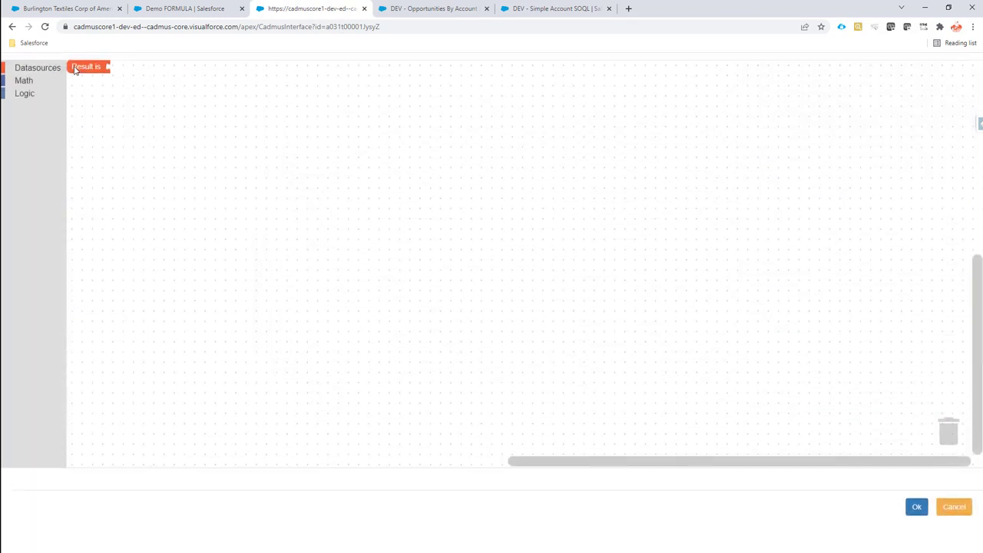
{"action": "left_click", "coordinate": [42, 71]}
{"action": "left_click_drag", "start_coordinate": [99, 82], "coordinate": [121, 82]}
{"action": "left_click", "coordinate": [162, 67]}
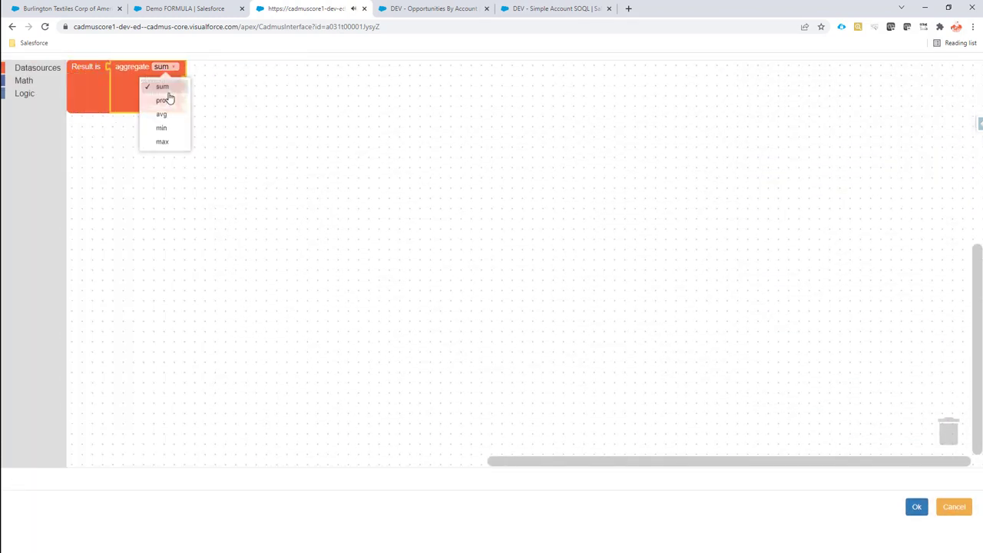
{"action": "left_click", "coordinate": [162, 129]}
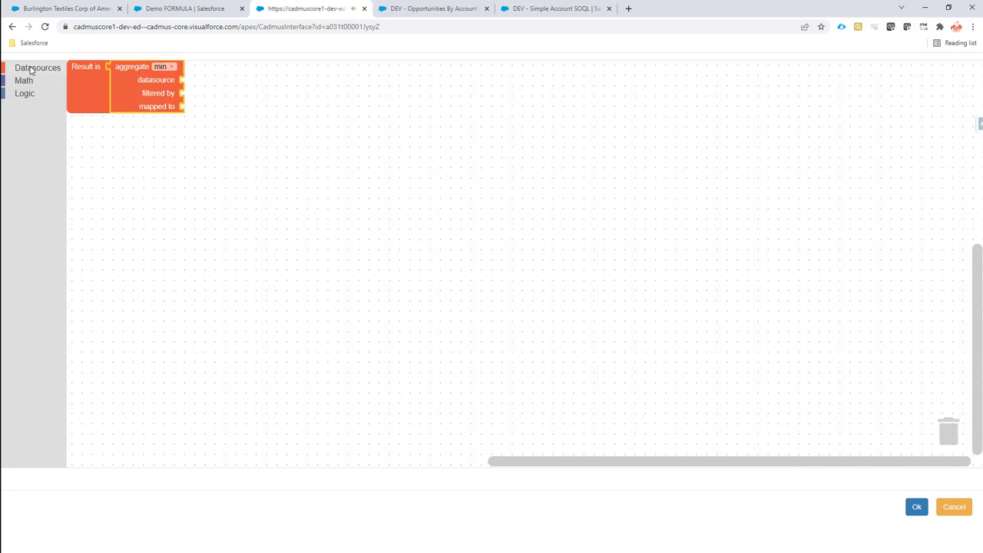
{"action": "left_click", "coordinate": [31, 70]}
{"action": "left_click_drag", "start_coordinate": [117, 131], "coordinate": [223, 88]}
- Map the min aggregate to a selected datasource field set to Amount, and confirm the formula and the MinOppAmount config type
{"action": "left_click", "coordinate": [44, 69]}
{"action": "left_click_drag", "start_coordinate": [127, 187], "coordinate": [241, 105]}
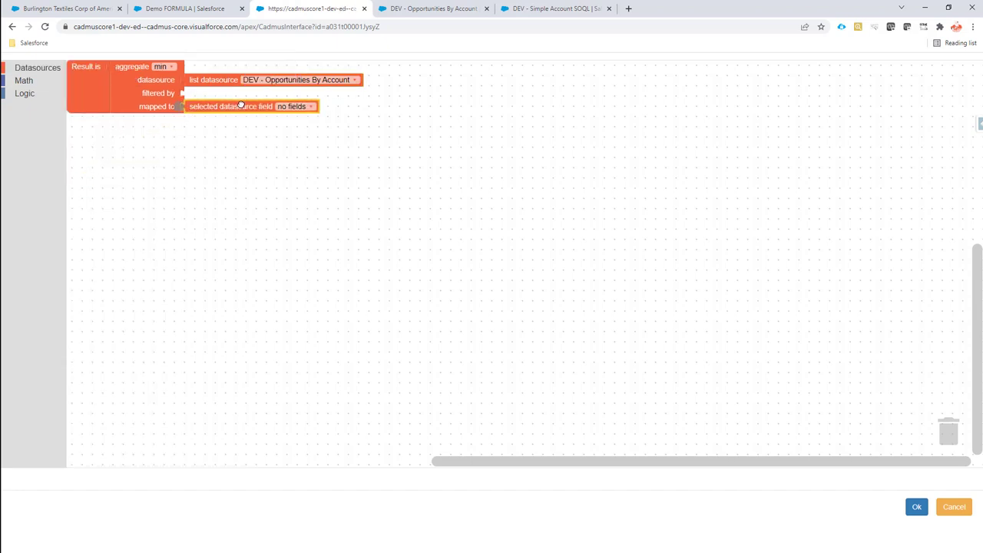
{"action": "left_click", "coordinate": [305, 106]}
{"action": "left_click", "coordinate": [305, 156]}
{"action": "left_click", "coordinate": [918, 507]}
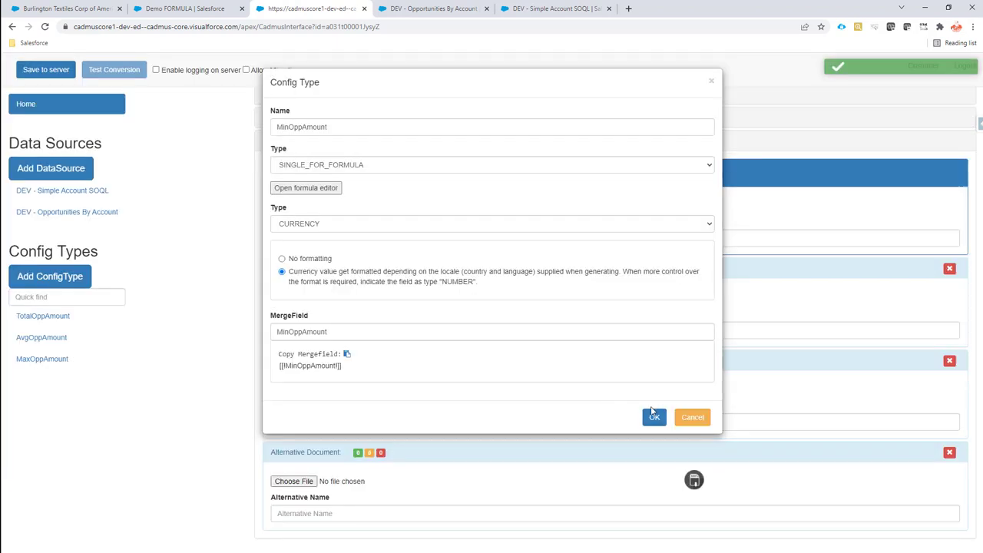
{"action": "left_click", "coordinate": [654, 417]}
- Save the config types to the server and preview the Demo FORMULA PDF from the Burlington Textiles account to check the average amount
{"action": "left_click", "coordinate": [23, 71]}
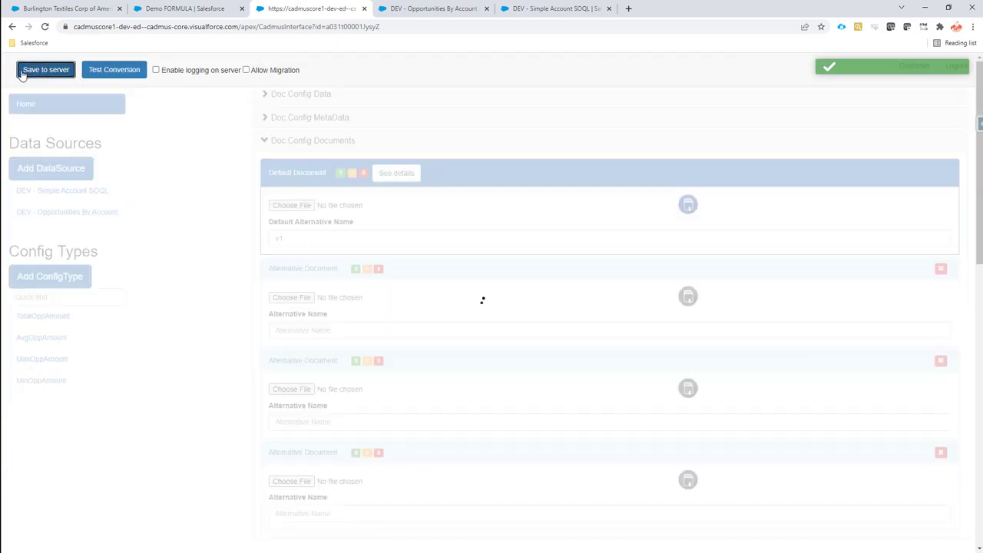
{"action": "left_click", "coordinate": [65, 9]}
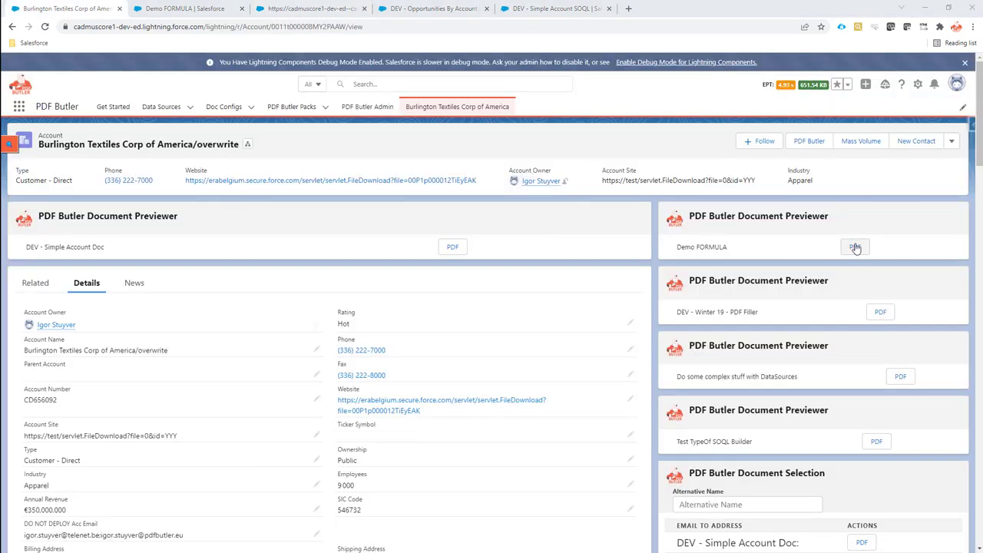
{"action": "left_click", "coordinate": [855, 247]}
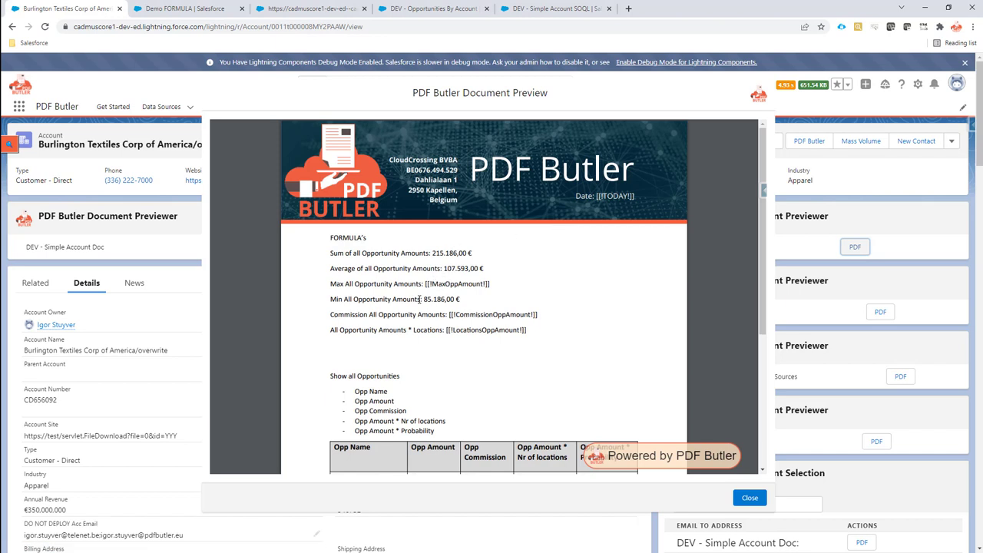
{"action": "left_click_drag", "start_coordinate": [445, 269], "coordinate": [480, 266]}
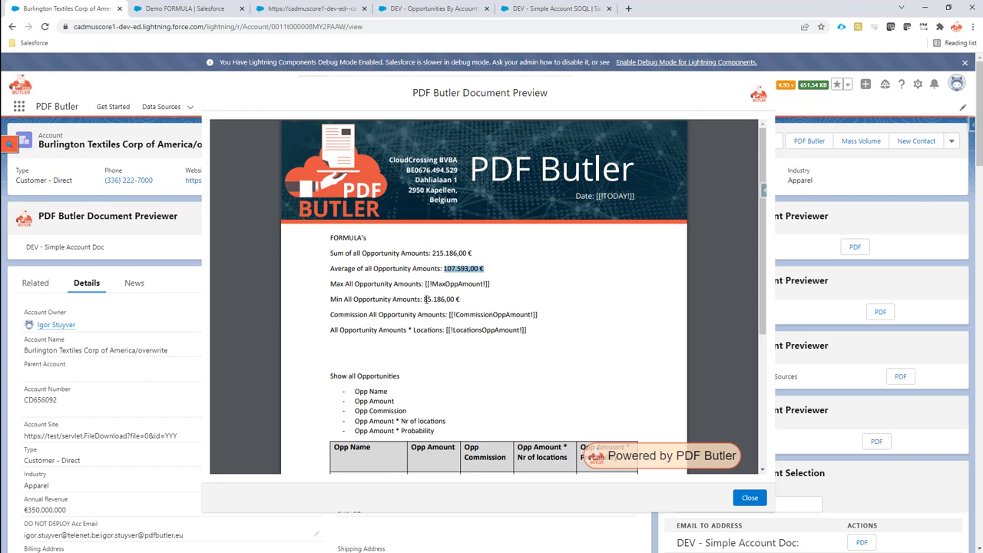
- Check the minimum amount in the preview, and add a config type named CommissionOppAmount to match the document's commission merge field
{"action": "left_click_drag", "start_coordinate": [424, 300], "coordinate": [456, 301]}
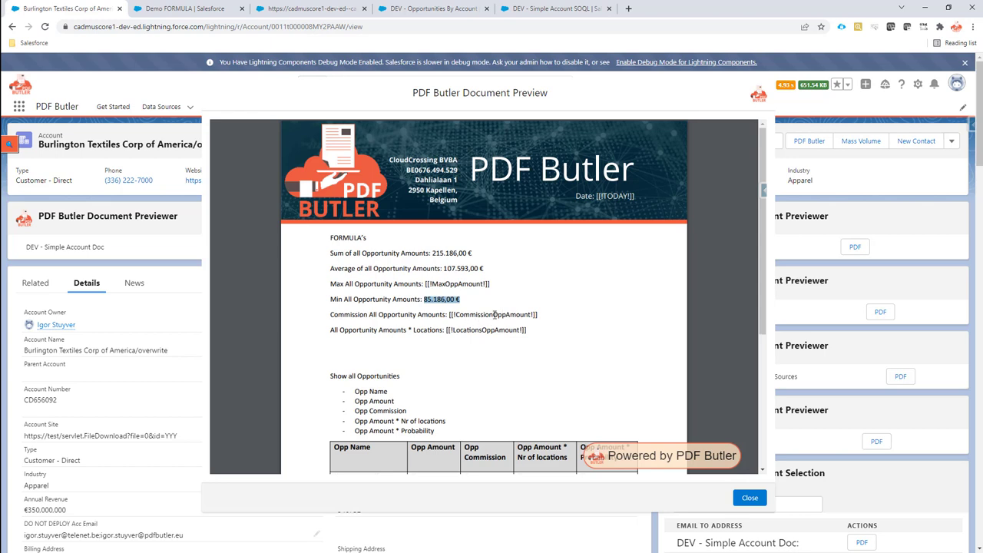
{"action": "double_click", "coordinate": [485, 315]}
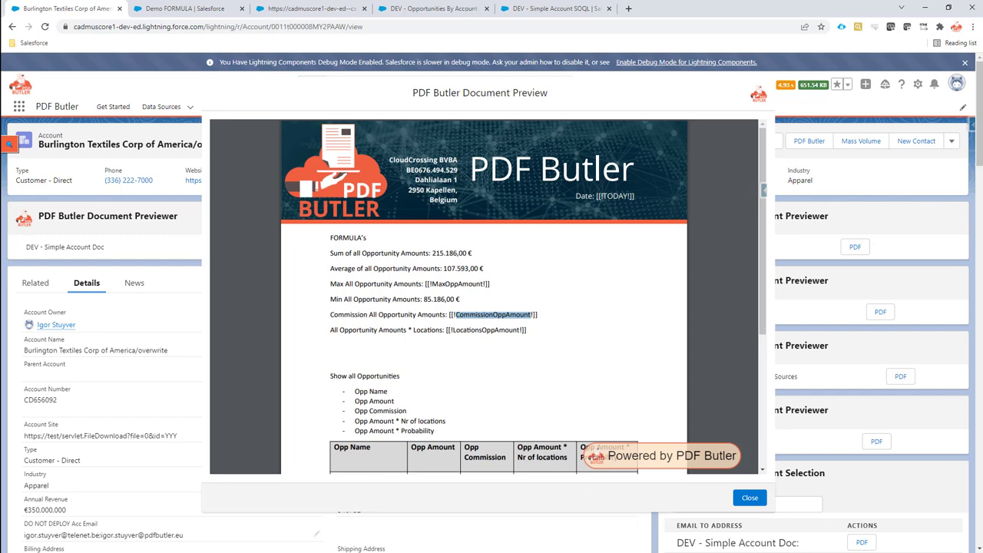
{"action": "left_click", "coordinate": [313, 13]}
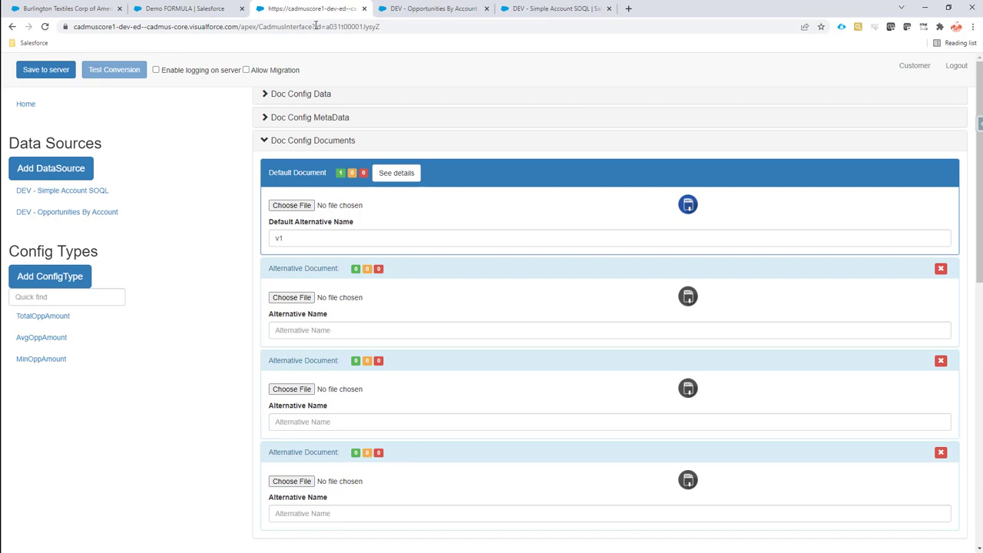
{"action": "left_click", "coordinate": [71, 278]}
{"action": "left_click", "coordinate": [310, 126]}
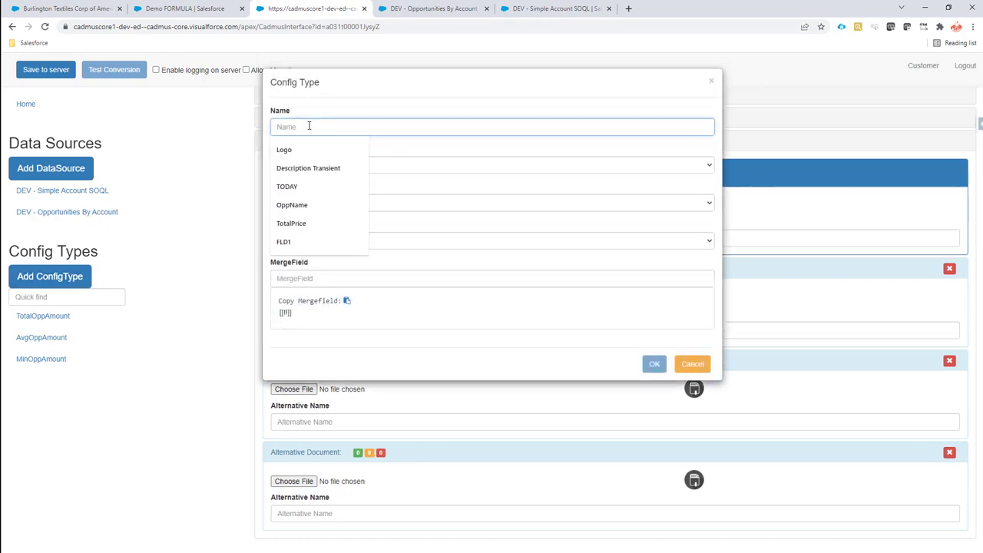
{"action": "type", "text": "CommissionOppAmount"}
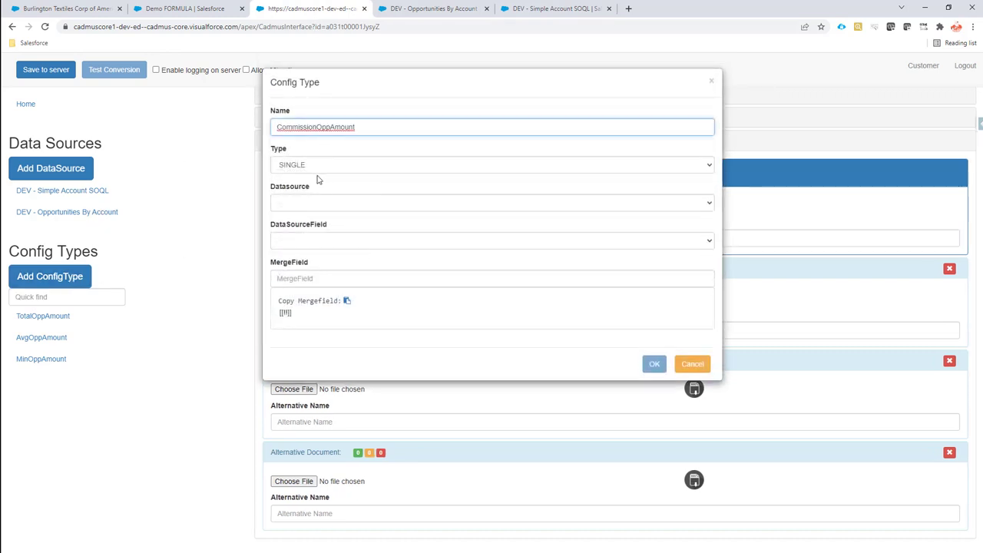
- Set CommissionOppAmount to type SINGLE_FOR_FORMULA with a locale-formatted CURRENCY result and CommissionOppAmount as its merge field
{"action": "left_click", "coordinate": [318, 167]}
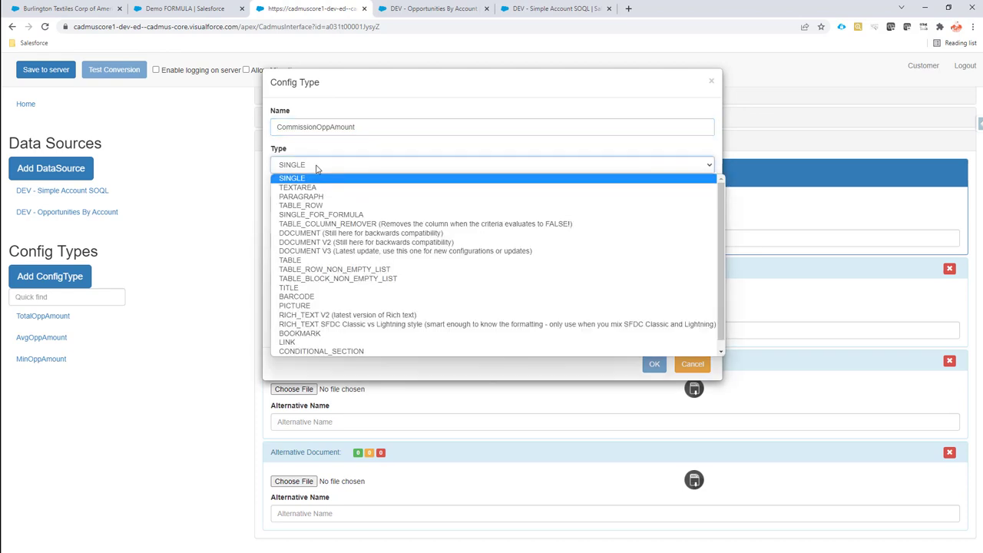
{"action": "left_click", "coordinate": [318, 215]}
{"action": "left_click", "coordinate": [315, 225]}
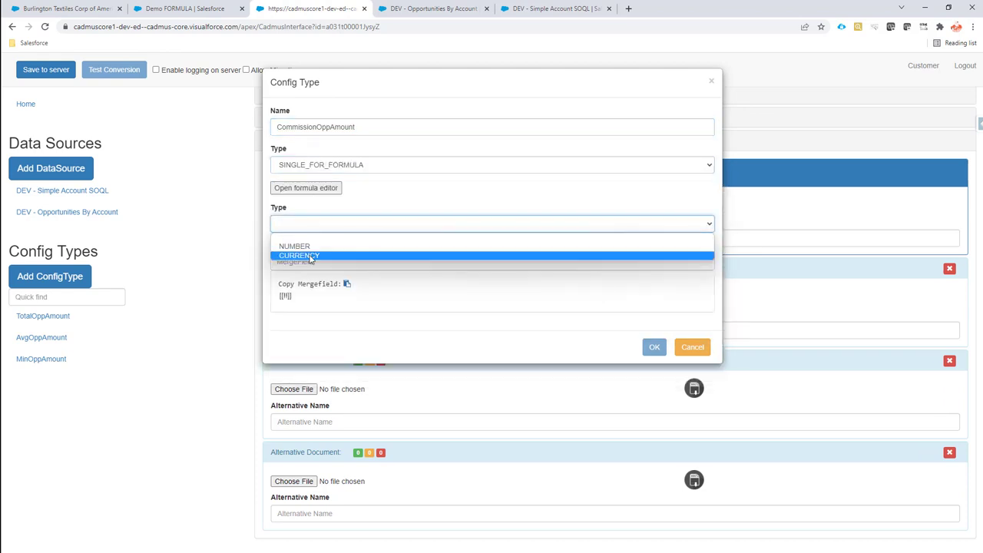
{"action": "left_click", "coordinate": [308, 254]}
{"action": "left_click", "coordinate": [308, 281]}
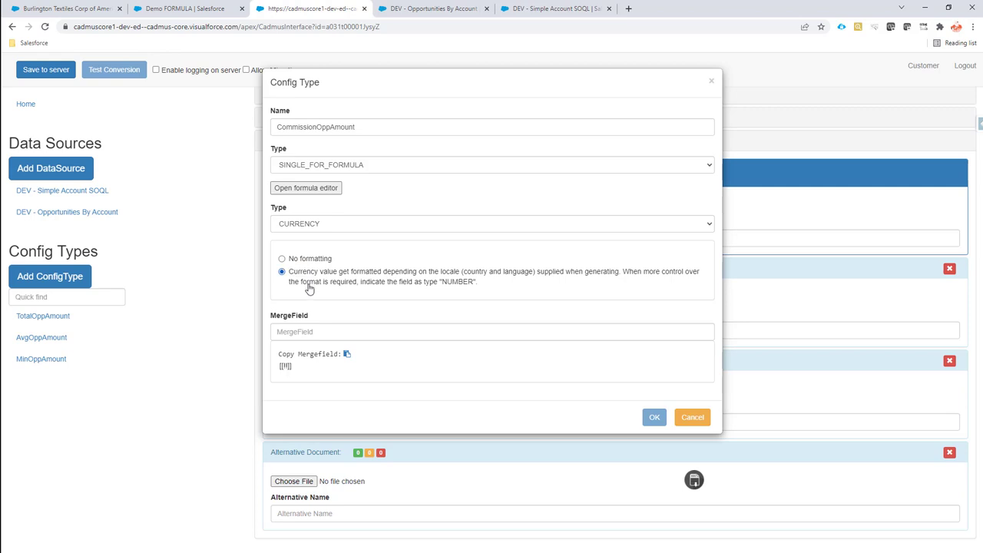
{"action": "left_click", "coordinate": [310, 340]}
{"action": "type", "text": "CommissionOppAmount"}
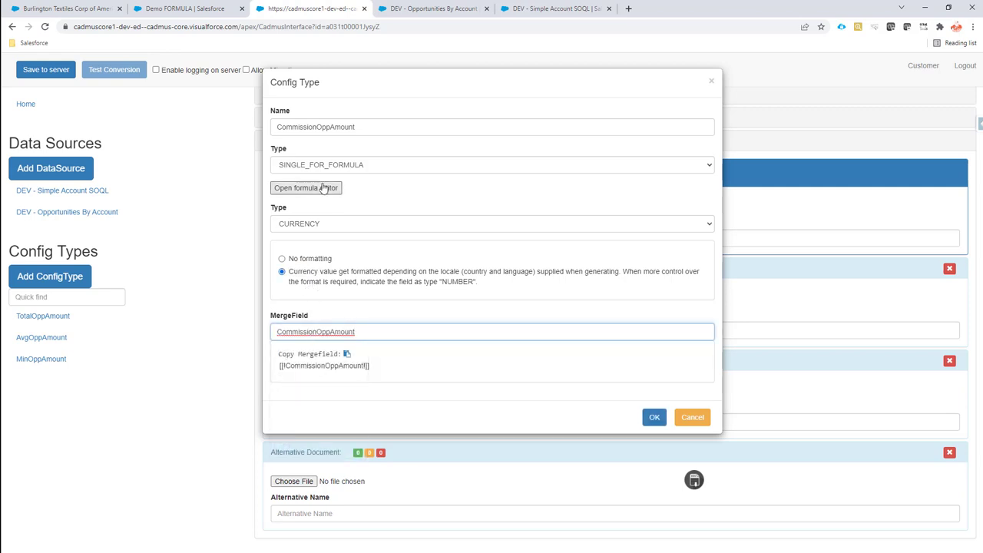
- In the formula editor, attach a sum aggregate to the result, using the list datasource DEV - Opportunities By Account
{"action": "left_click", "coordinate": [315, 189]}
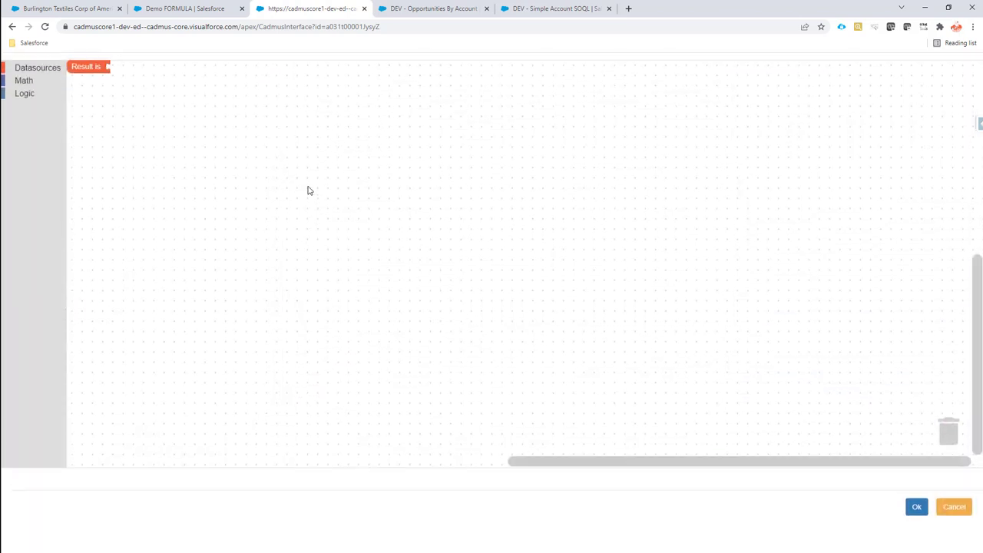
{"action": "left_click", "coordinate": [44, 69]}
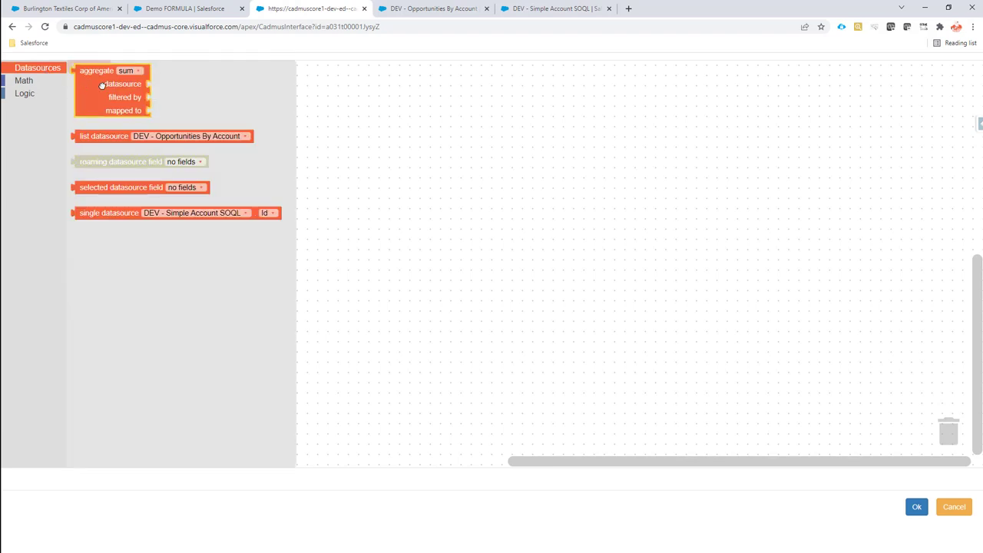
{"action": "left_click_drag", "start_coordinate": [98, 85], "coordinate": [163, 73]}
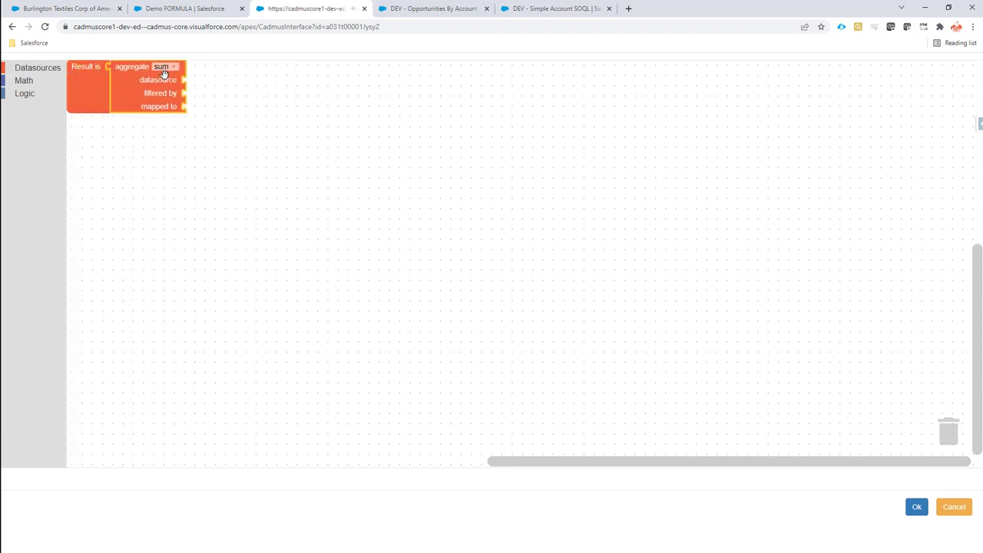
{"action": "left_click", "coordinate": [34, 69]}
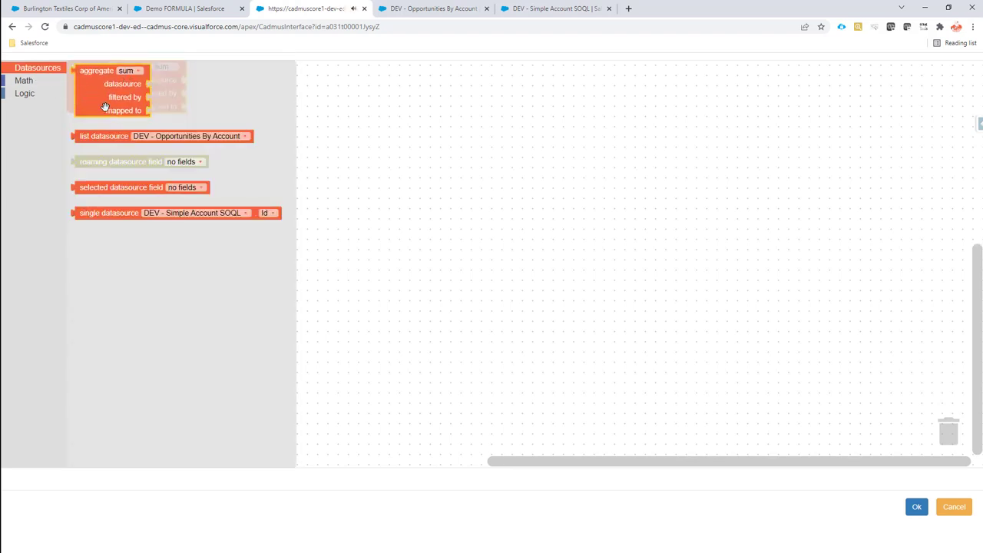
{"action": "left_click_drag", "start_coordinate": [99, 134], "coordinate": [219, 80]}
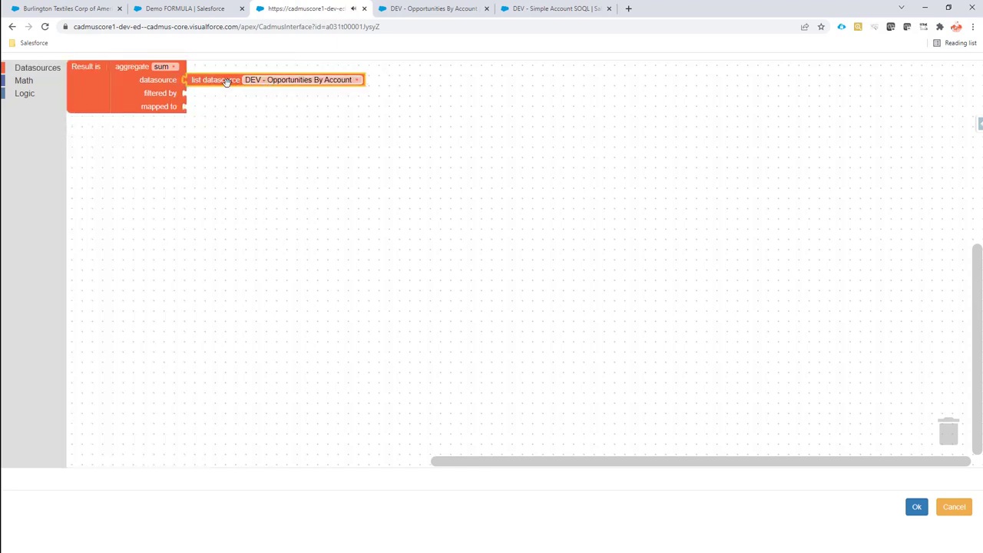
- Map the sum aggregate to an arithmetic block and set its operator to multiplication
{"action": "left_click", "coordinate": [35, 71]}
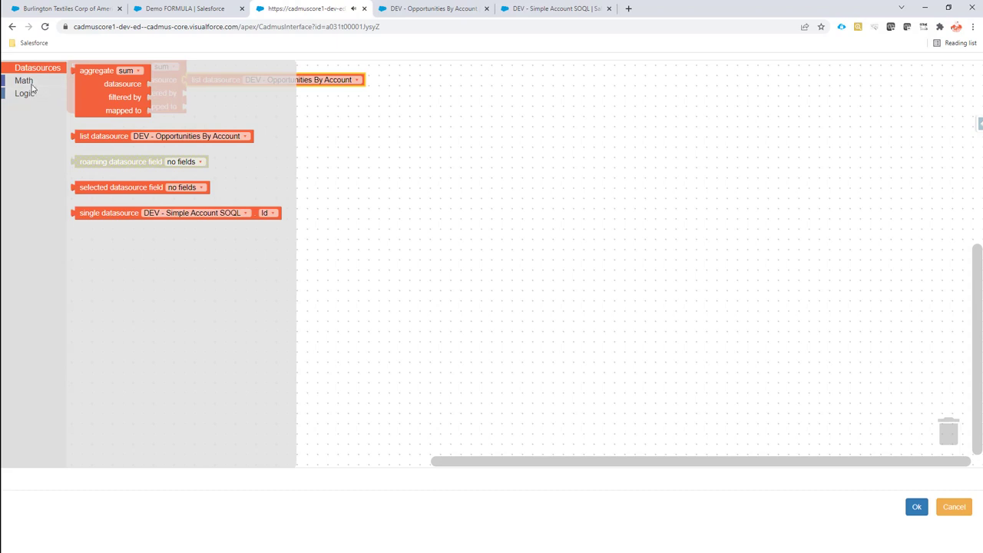
{"action": "left_click", "coordinate": [24, 80]}
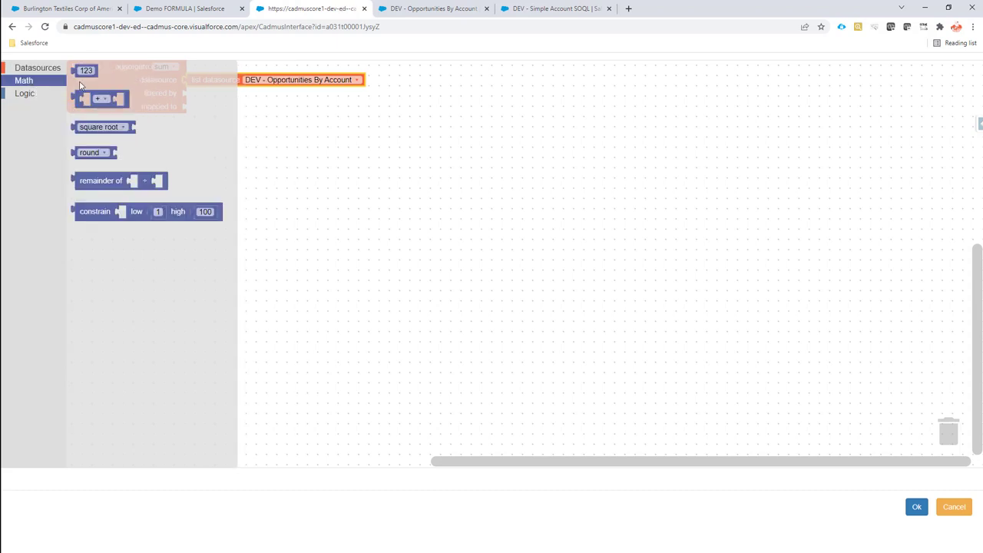
{"action": "left_click_drag", "start_coordinate": [82, 92], "coordinate": [227, 102]}
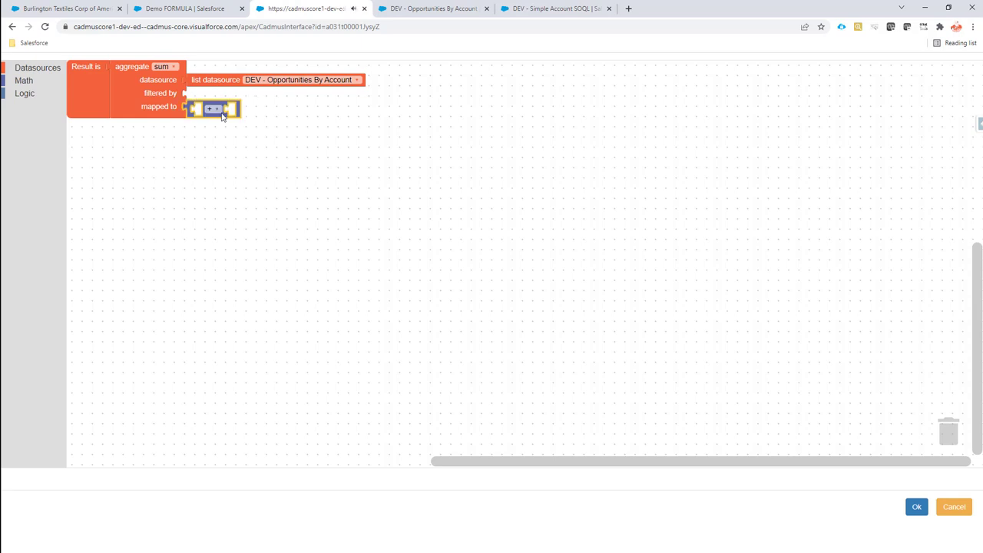
{"action": "left_click", "coordinate": [216, 109]}
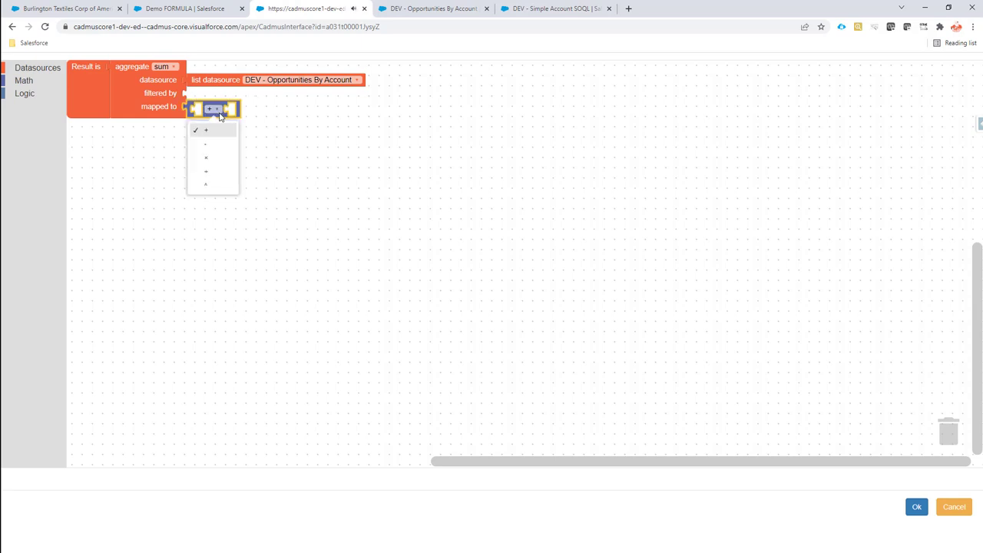
{"action": "left_click", "coordinate": [215, 159]}
{"action": "left_click", "coordinate": [31, 82]}
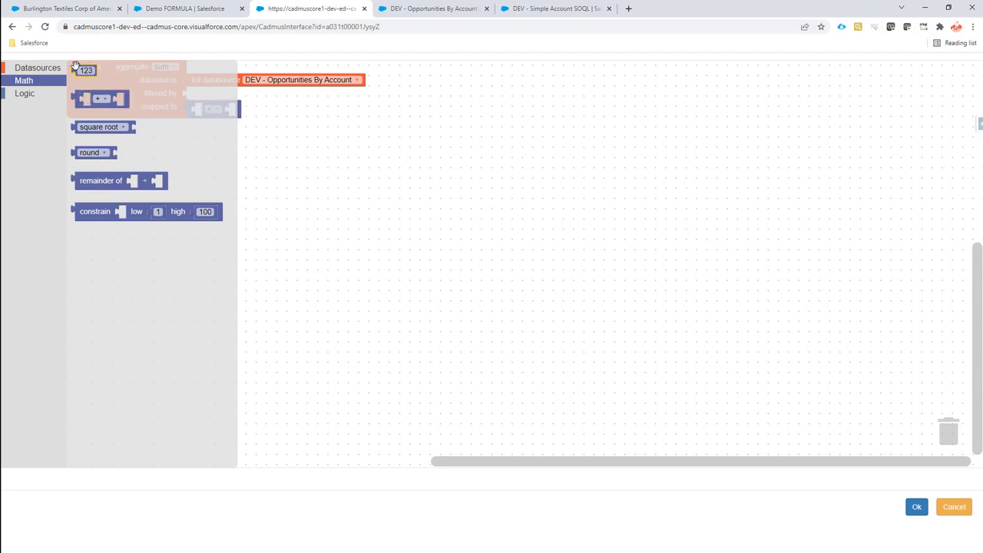
{"action": "left_click_drag", "start_coordinate": [78, 67], "coordinate": [240, 101]}
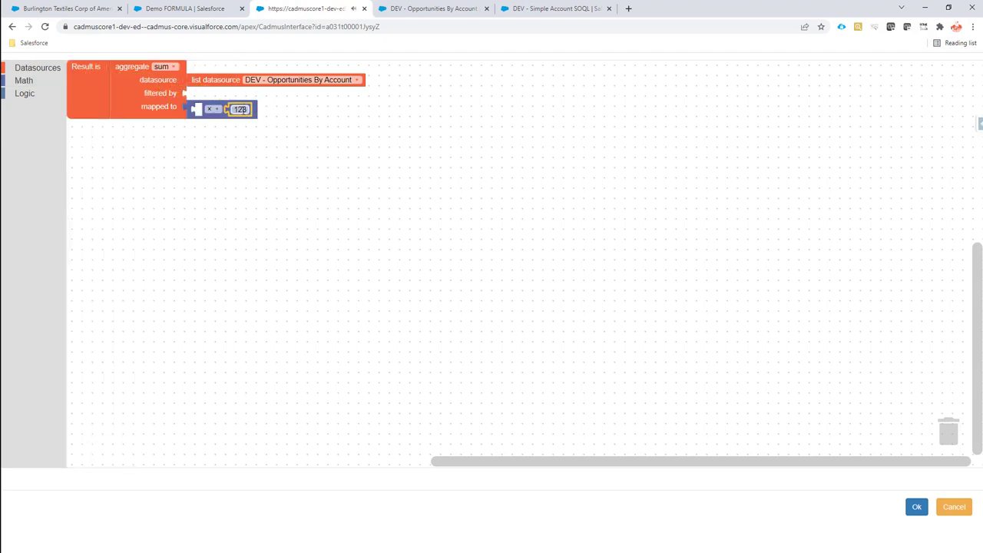
{"action": "left_click", "coordinate": [240, 109]}
{"action": "type", "text": "0.05"}
{"action": "key", "text": "BackSpace"}
{"action": "key", "text": "BackSpace"}
{"action": "key", "text": "BackSpace"}
{"action": "key", "text": "BackSpace"}
{"action": "left_click_drag", "start_coordinate": [235, 110], "coordinate": [961, 434]}
- Add a separate arithmetic block below the formula with 5 as its first operand and division as its operator
{"action": "left_click", "coordinate": [31, 82]}
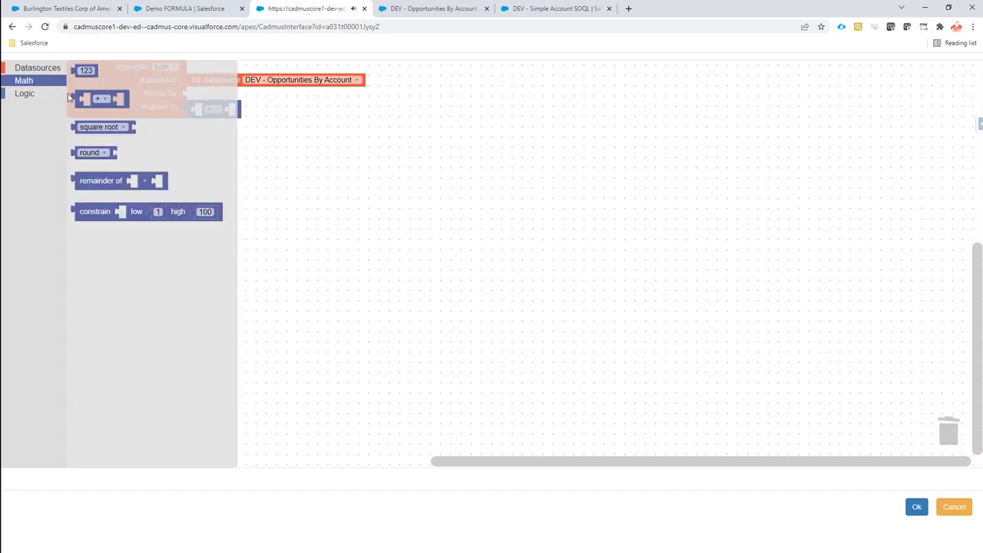
{"action": "left_click_drag", "start_coordinate": [79, 95], "coordinate": [219, 132]}
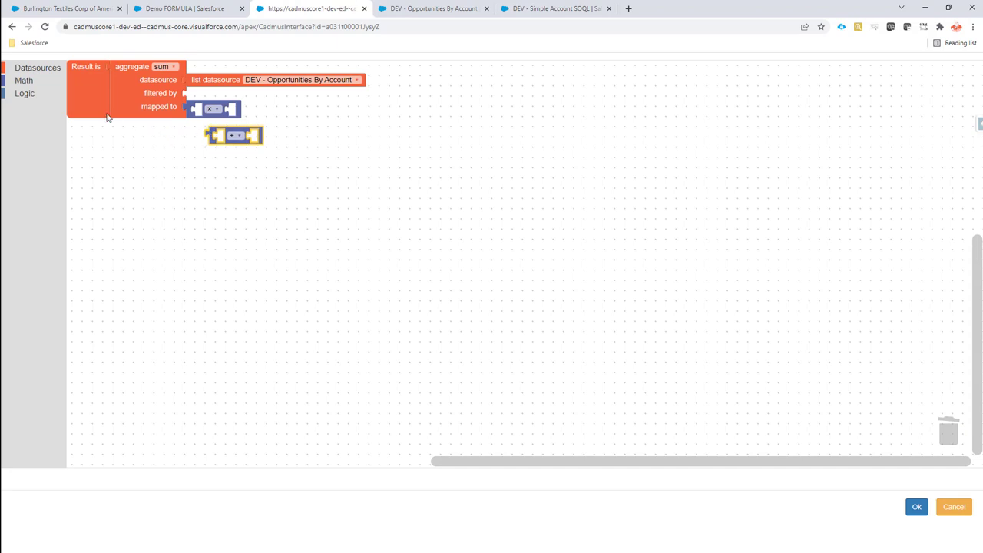
{"action": "left_click", "coordinate": [29, 82]}
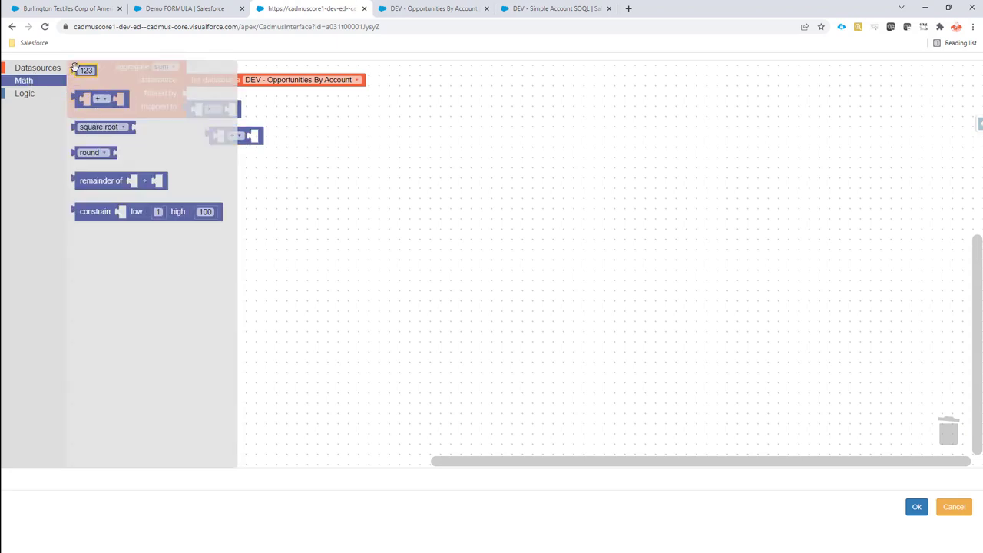
{"action": "left_click_drag", "start_coordinate": [81, 70], "coordinate": [219, 139]}
{"action": "left_click", "coordinate": [226, 137]}
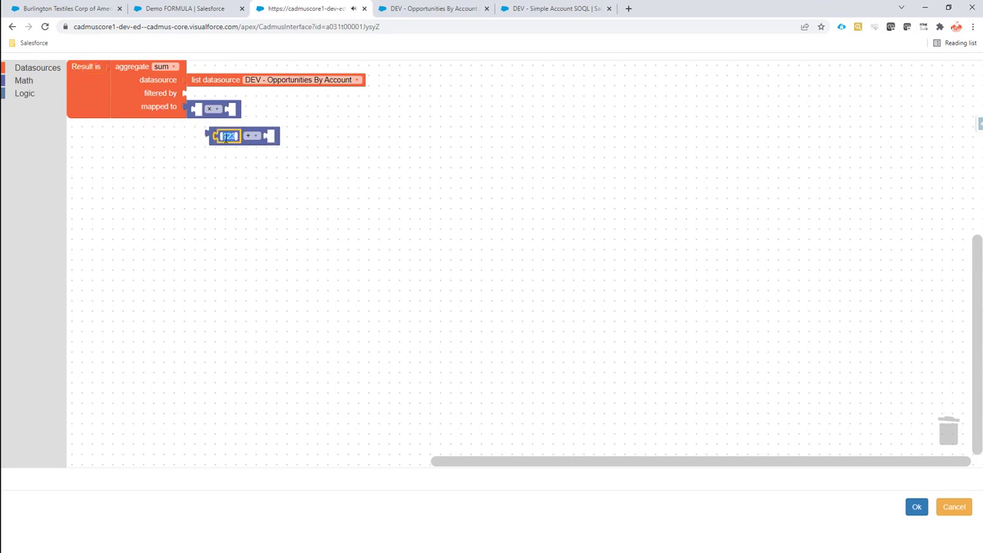
{"action": "type", "text": "5"}
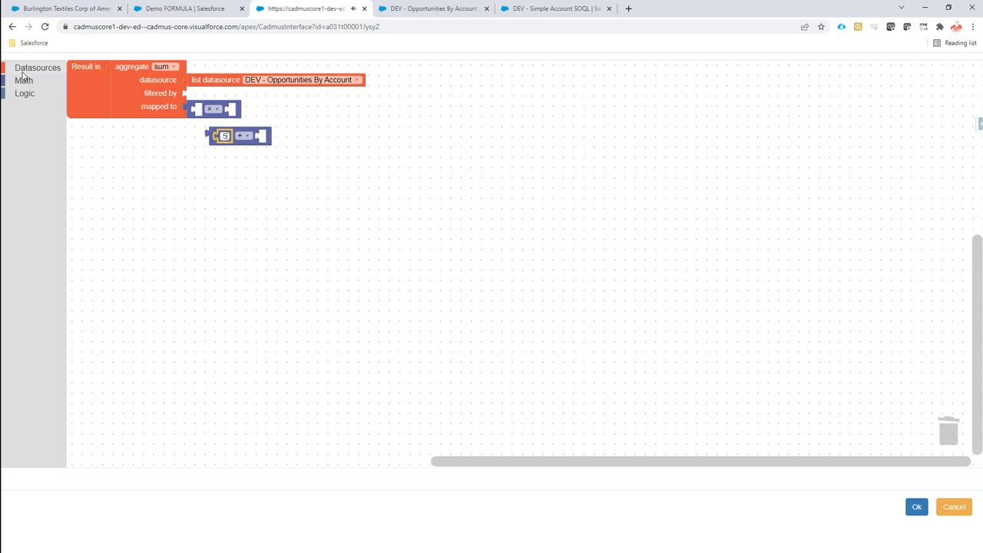
{"action": "left_click", "coordinate": [245, 136]}
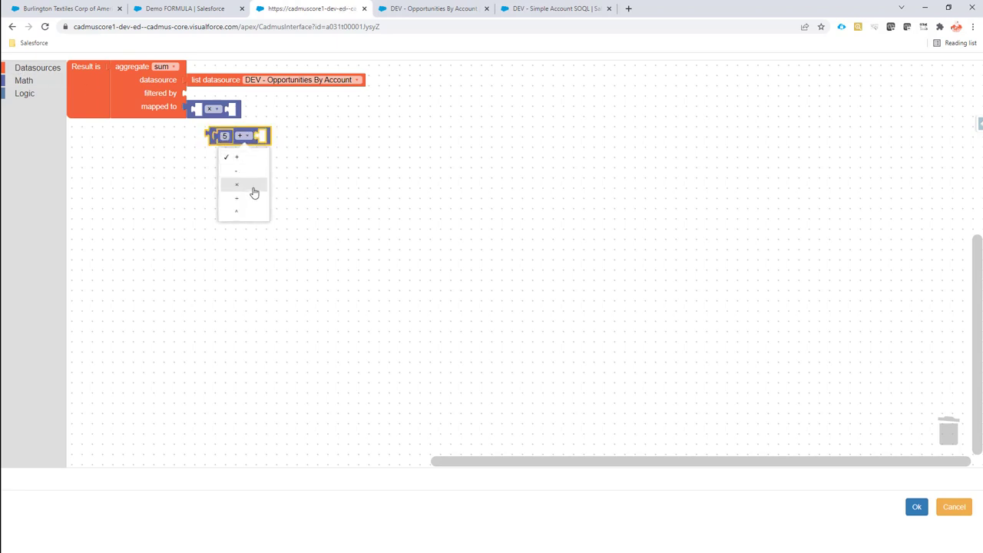
{"action": "left_click", "coordinate": [253, 199]}
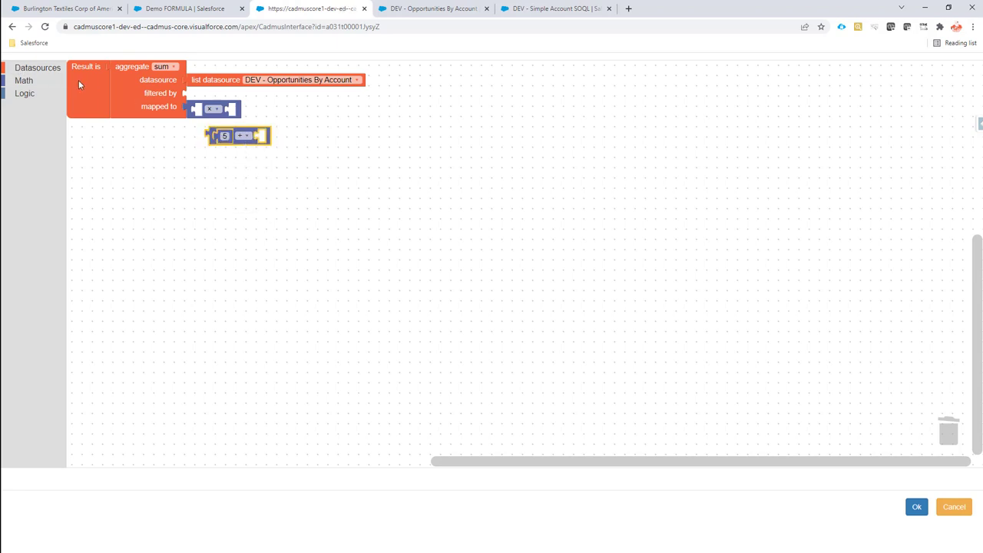
- Set the divisor to 100 and attach the 5 ÷ 100 block as the second factor of the multiplication
{"action": "left_click", "coordinate": [25, 82]}
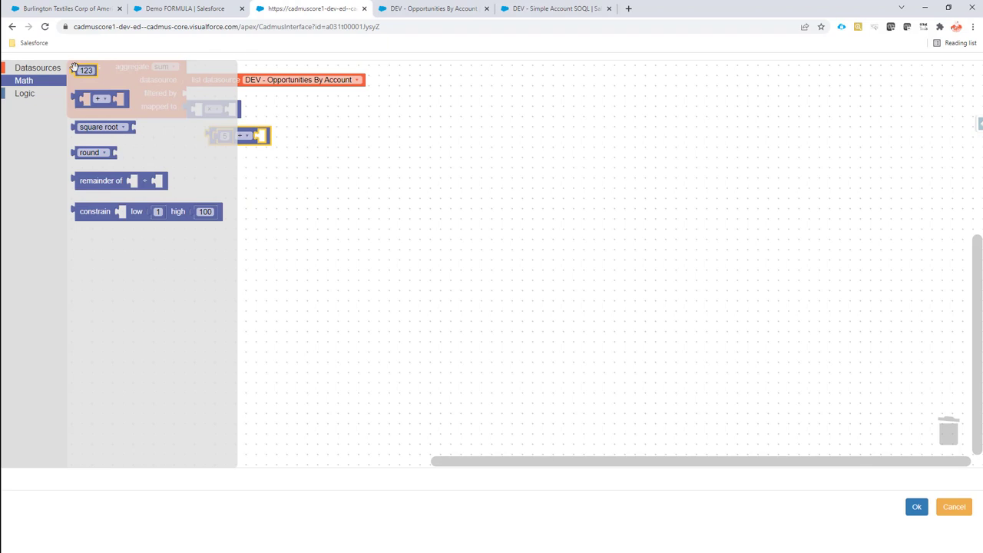
{"action": "left_click_drag", "start_coordinate": [74, 68], "coordinate": [262, 135]}
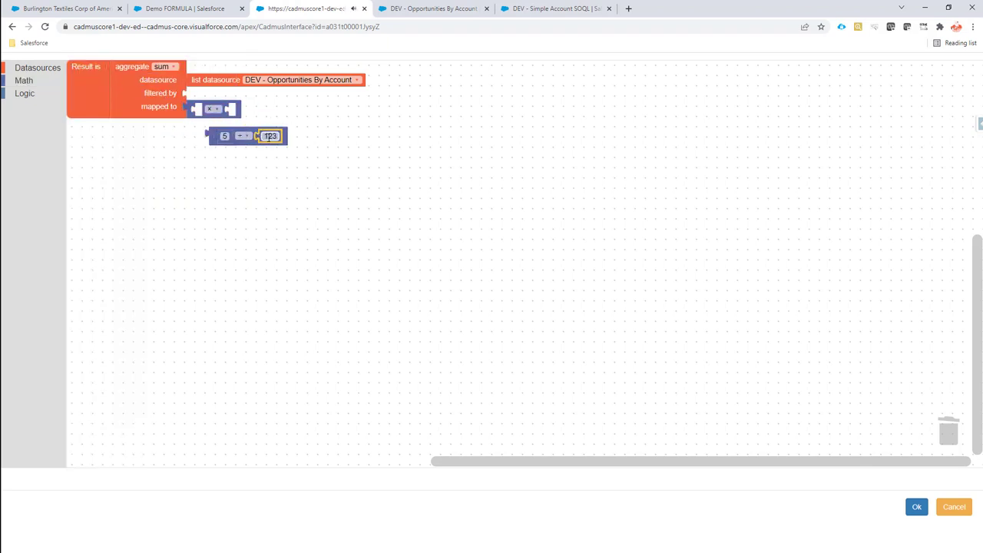
{"action": "left_click", "coordinate": [268, 136]}
{"action": "type", "text": "100"}
{"action": "left_click", "coordinate": [238, 153]}
{"action": "left_click_drag", "start_coordinate": [251, 136], "coordinate": [266, 112]}
- Insert a selected datasource field set to Amount as the multiplication's first factor and confirm the formula
{"action": "left_click", "coordinate": [37, 83]}
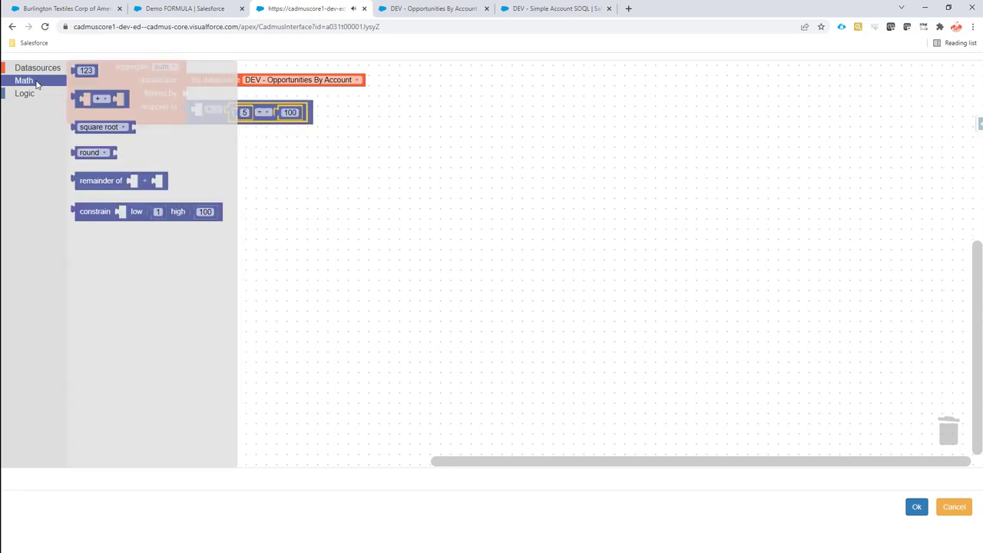
{"action": "left_click", "coordinate": [31, 70]}
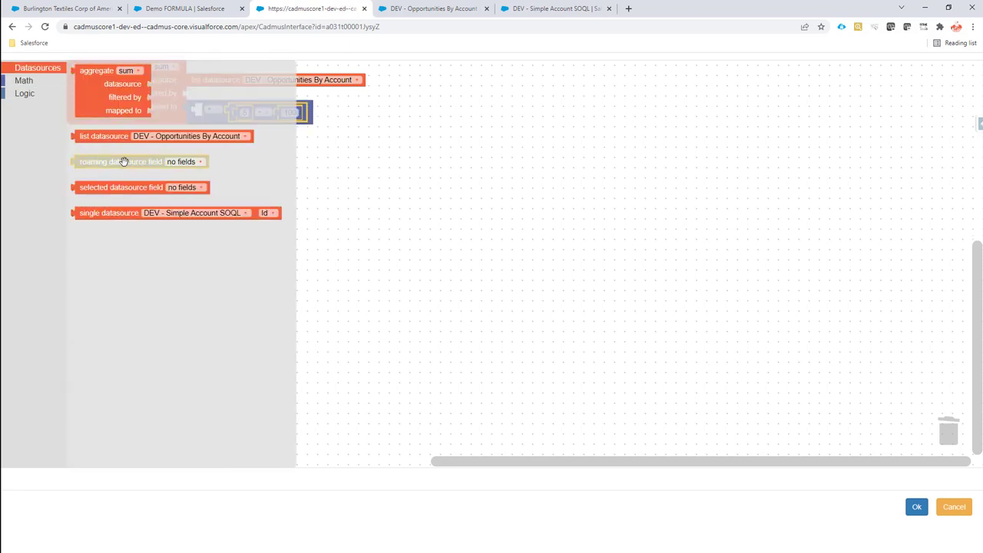
{"action": "left_click_drag", "start_coordinate": [119, 186], "coordinate": [242, 111]}
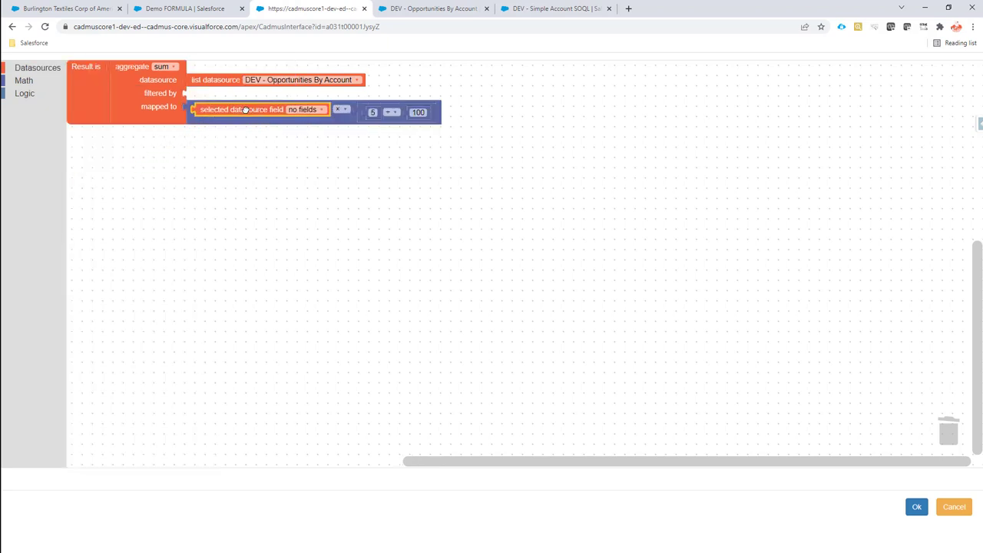
{"action": "left_click", "coordinate": [306, 111]}
{"action": "left_click", "coordinate": [319, 157]}
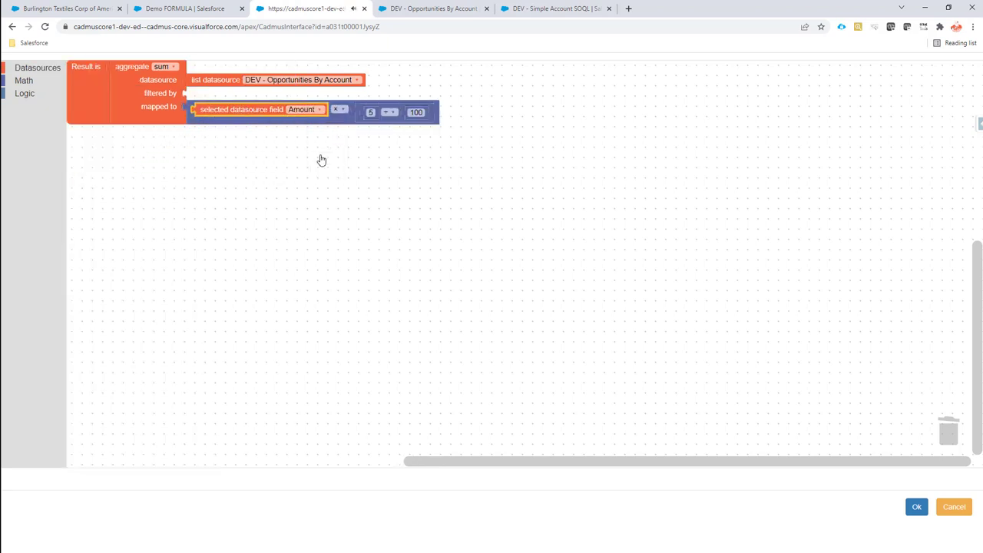
{"action": "left_click", "coordinate": [301, 166]}
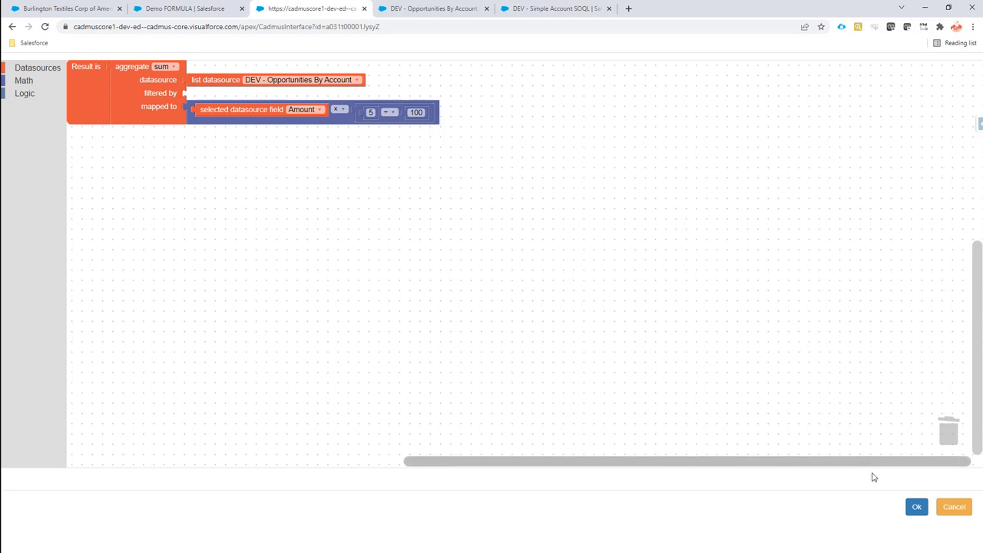
{"action": "left_click", "coordinate": [914, 508]}
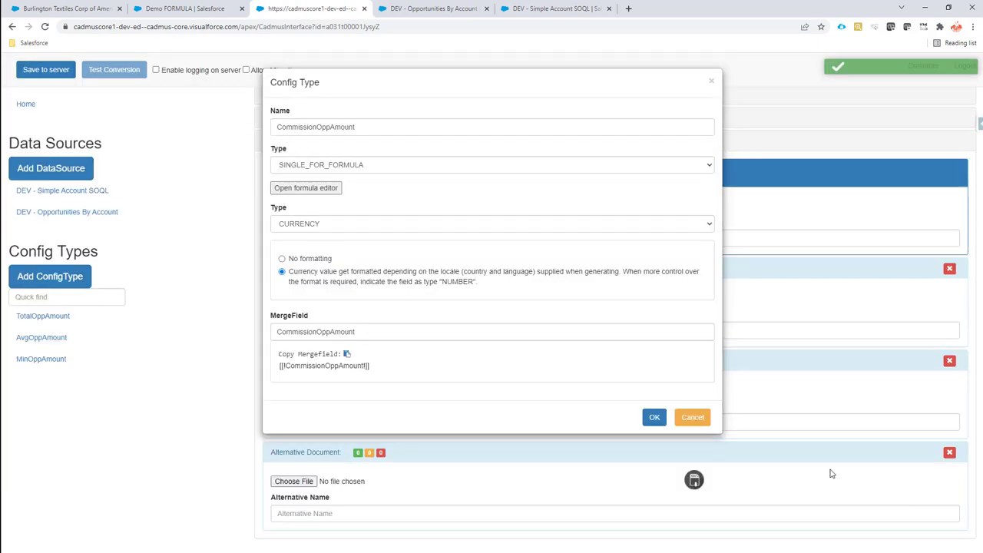
- Confirm the commission config type and copy the name LocationsOppAmount from the SINGLE_FOR_FORMULA.docx template in Word
{"action": "left_click", "coordinate": [654, 417]}
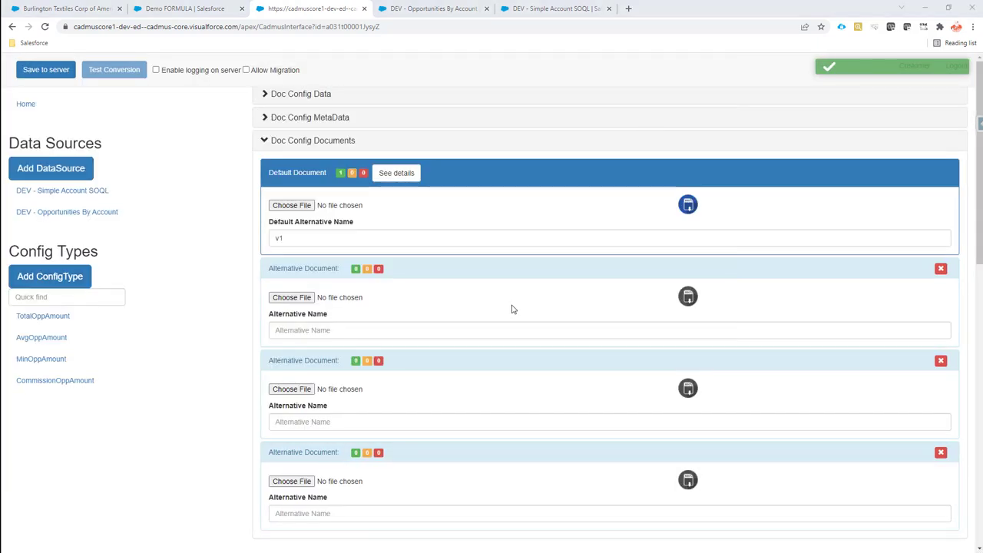
{"action": "key", "text": "alt+Tab"}
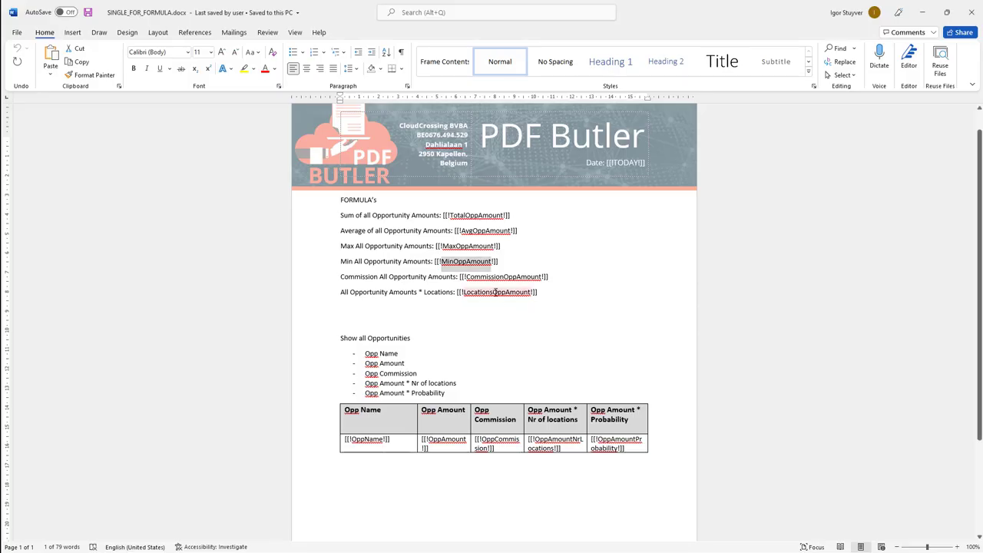
{"action": "double_click", "coordinate": [496, 292]}
{"action": "key", "text": "ctrl+c"}
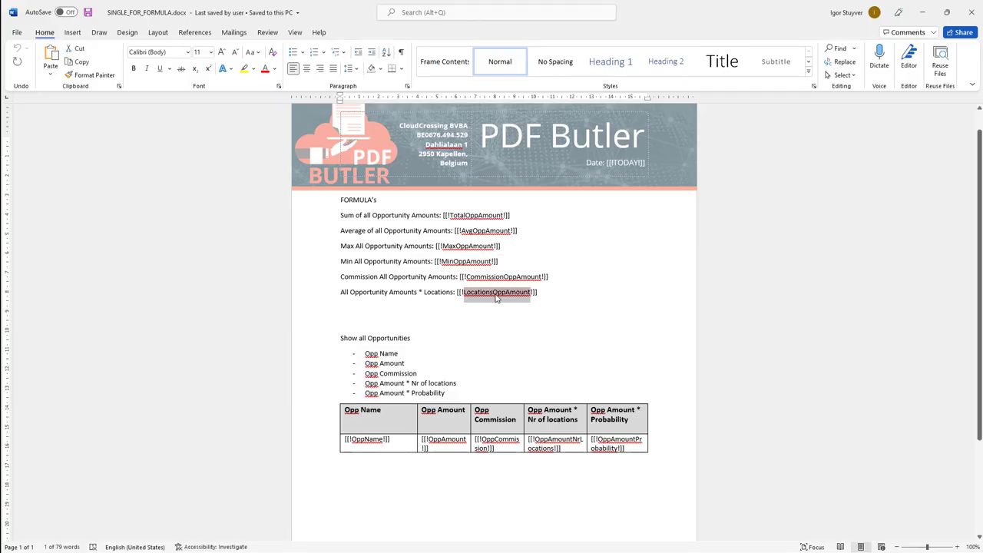
- Switch back to the browser and add a config type named LocationsOppAmount with type SINGLE_FOR_FORMULA
{"action": "key", "text": "alt+Tab"}
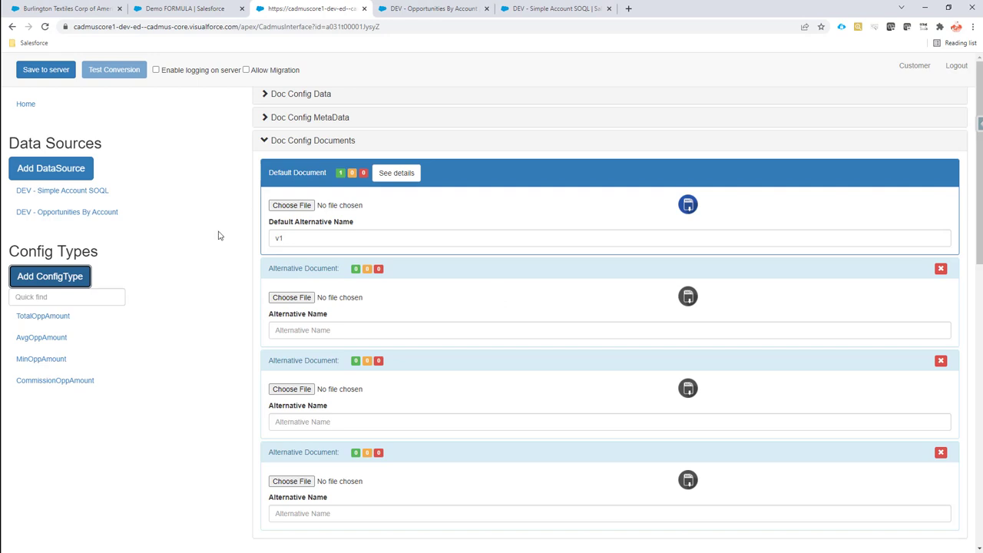
{"action": "left_click", "coordinate": [53, 277]}
{"action": "left_click", "coordinate": [296, 129]}
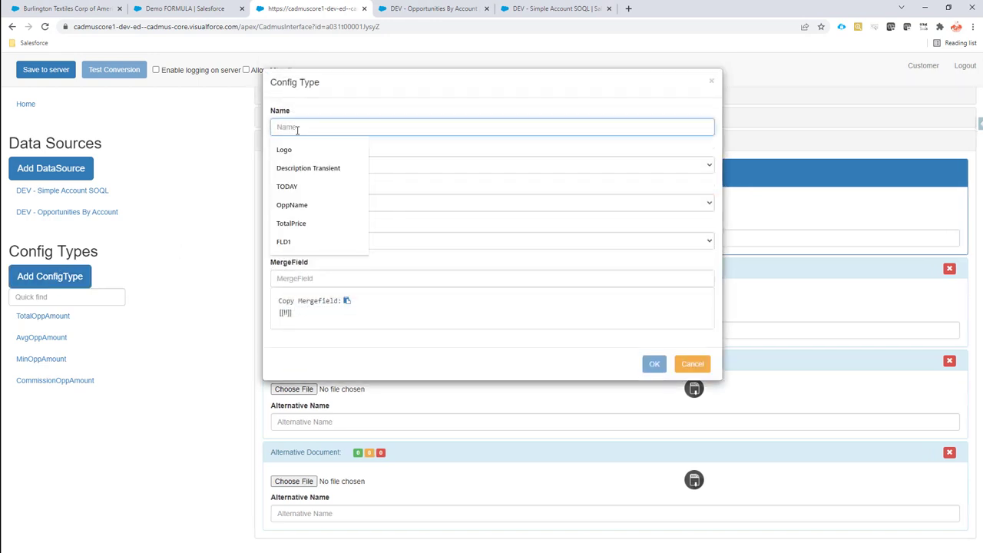
{"action": "key", "text": "ctrl+v"}
{"action": "left_click", "coordinate": [325, 201]}
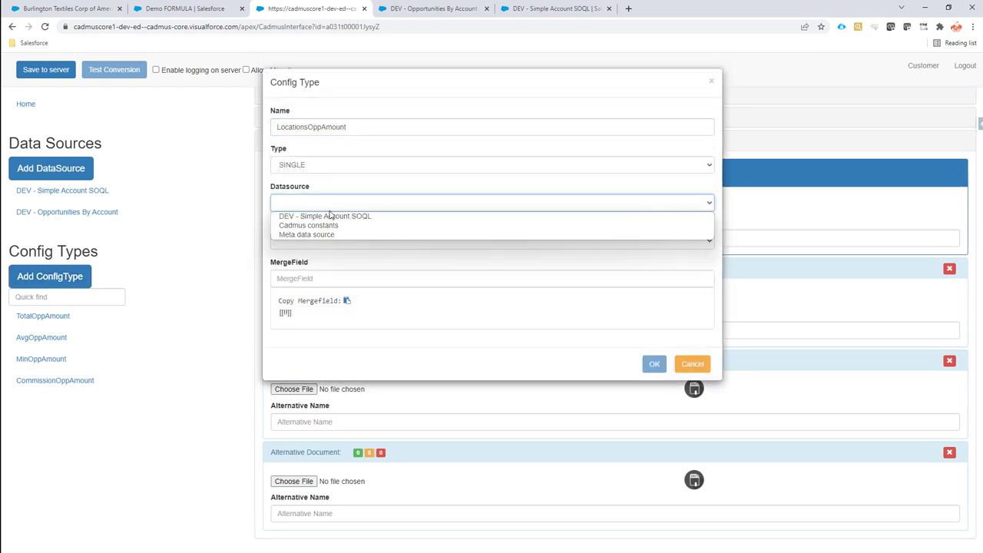
{"action": "left_click", "coordinate": [331, 166]}
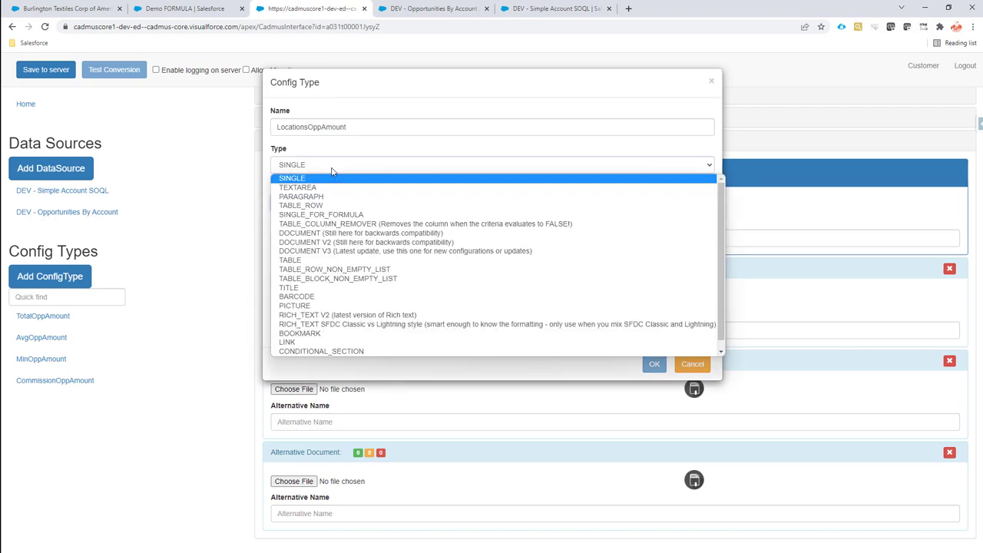
{"action": "left_click", "coordinate": [331, 213]}
- Set the new config type's value format to CURRENCY and its merge field to LocationsOppAmount
{"action": "left_click", "coordinate": [331, 222]}
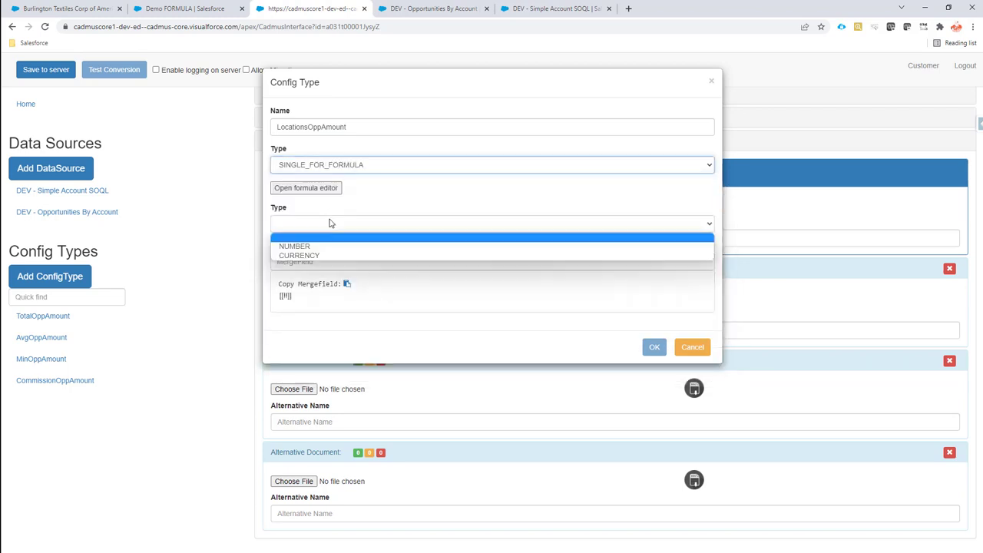
{"action": "left_click", "coordinate": [331, 254]}
{"action": "left_click", "coordinate": [333, 282]}
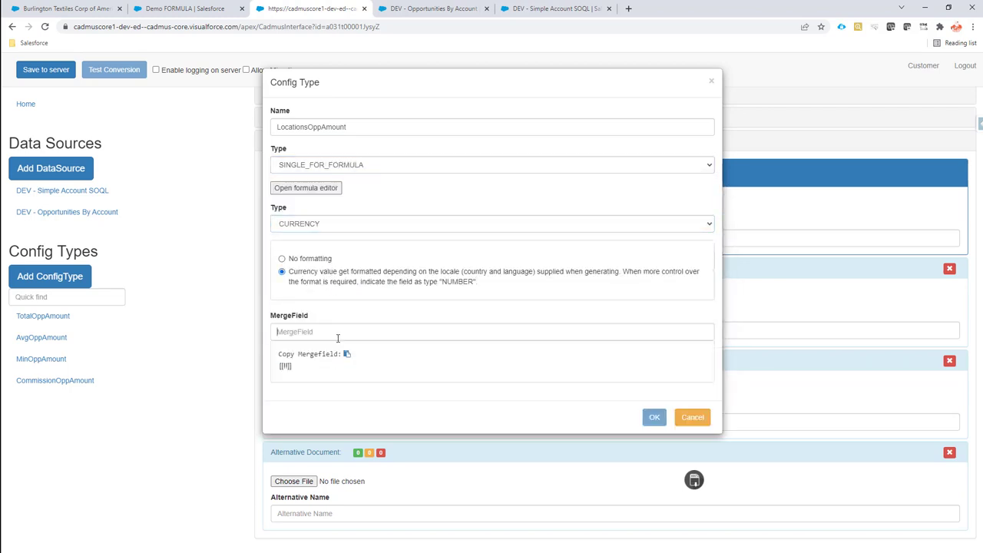
{"action": "left_click", "coordinate": [338, 328]}
{"action": "key", "text": "ctrl+v"}
- Open the formula editor and make the result a sum aggregate over the DEV - Opportunities By Account list datasource
{"action": "left_click", "coordinate": [323, 190]}
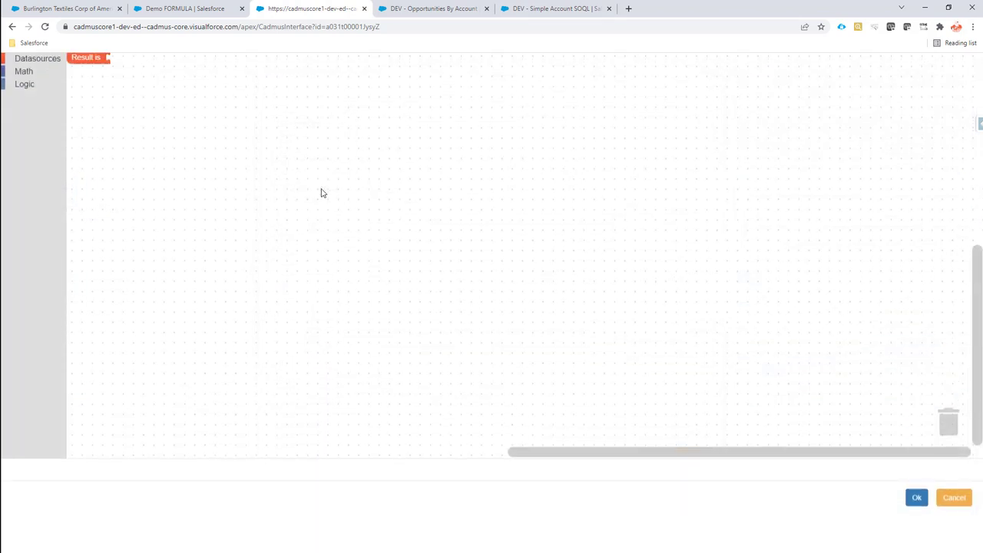
{"action": "left_click", "coordinate": [43, 73]}
{"action": "left_click_drag", "start_coordinate": [100, 85], "coordinate": [167, 75]}
{"action": "left_click", "coordinate": [40, 68]}
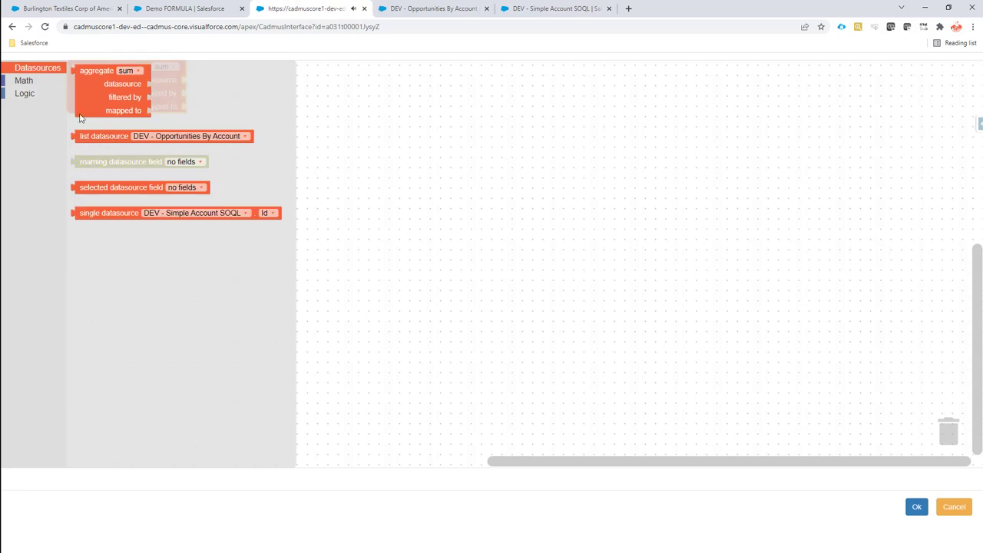
{"action": "left_click_drag", "start_coordinate": [100, 135], "coordinate": [214, 82]}
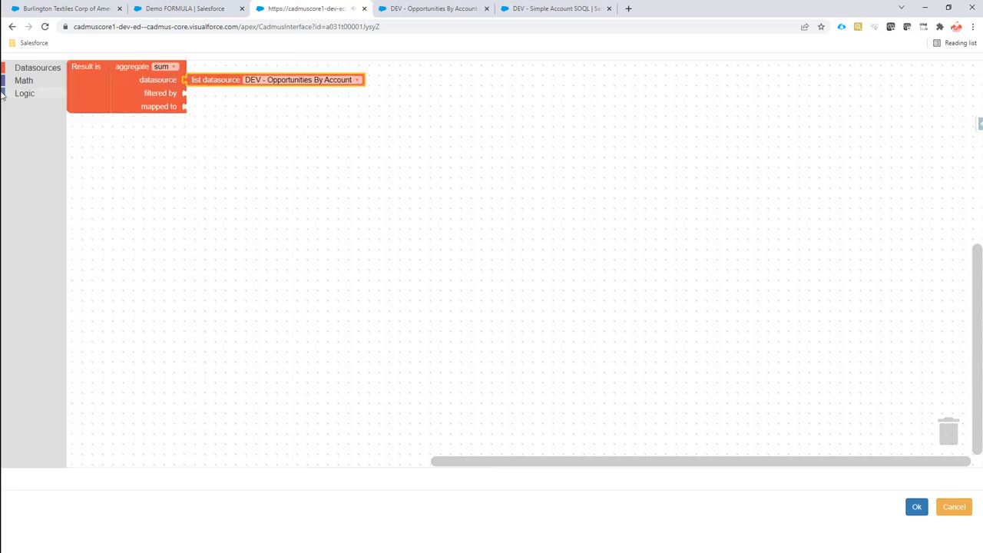
- Map the sum aggregate to an arithmetic block with the selected datasource field Amount as its first operand
{"action": "left_click", "coordinate": [34, 70]}
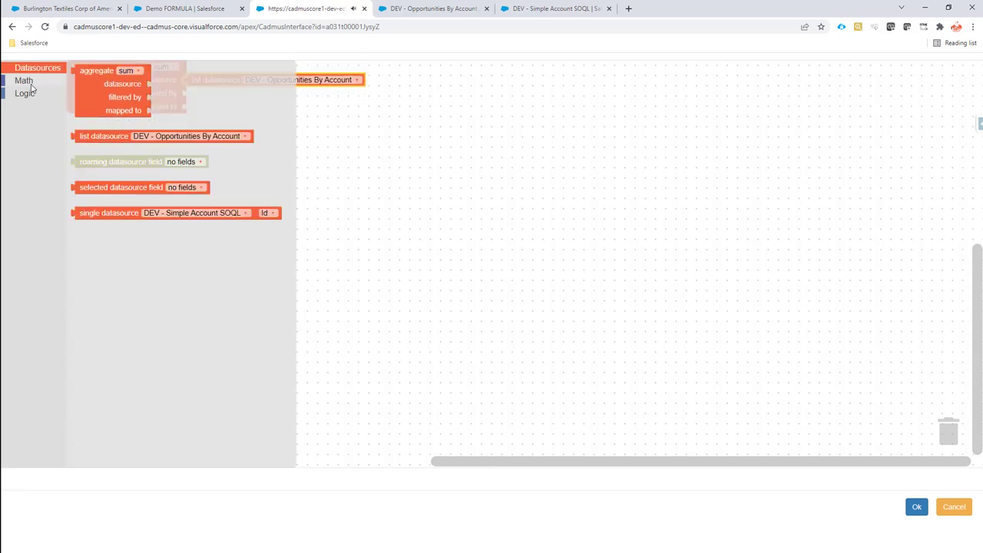
{"action": "left_click", "coordinate": [31, 86]}
{"action": "left_click_drag", "start_coordinate": [76, 98], "coordinate": [212, 109]}
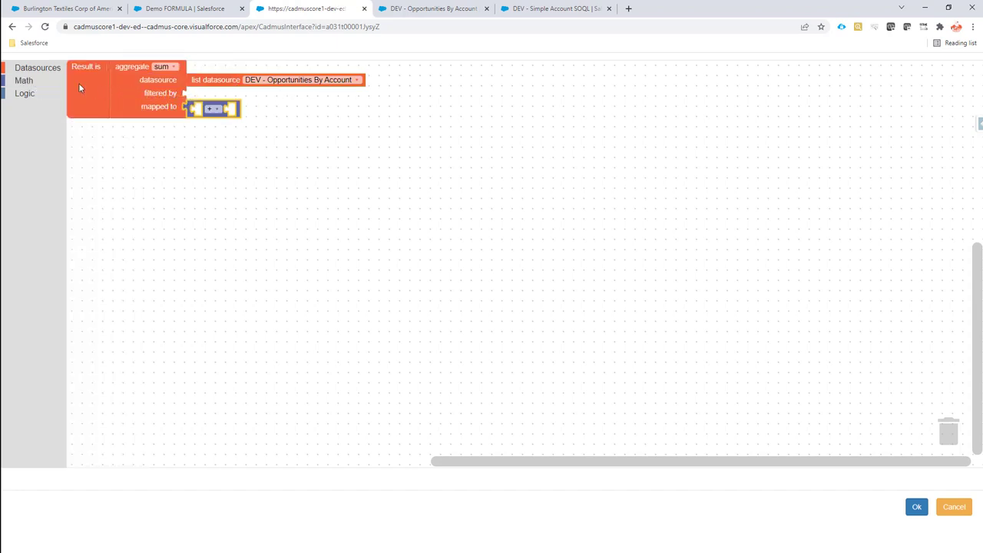
{"action": "left_click", "coordinate": [43, 72]}
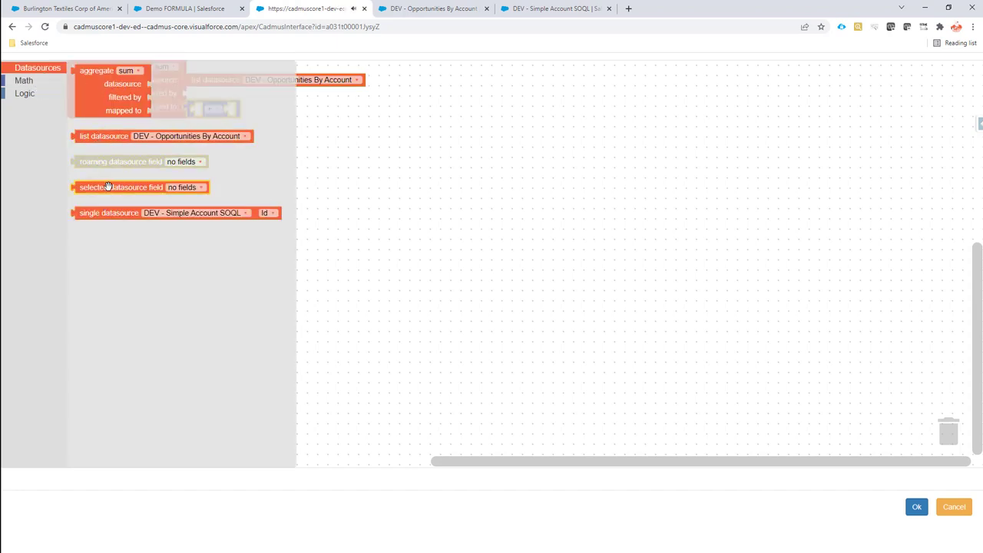
{"action": "left_click_drag", "start_coordinate": [115, 188], "coordinate": [268, 110]}
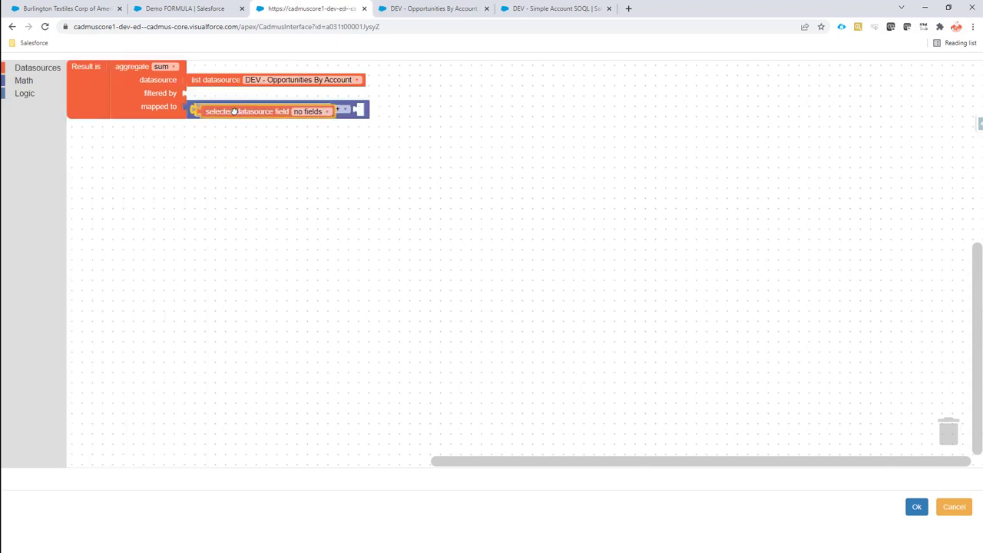
{"action": "left_click", "coordinate": [312, 112]}
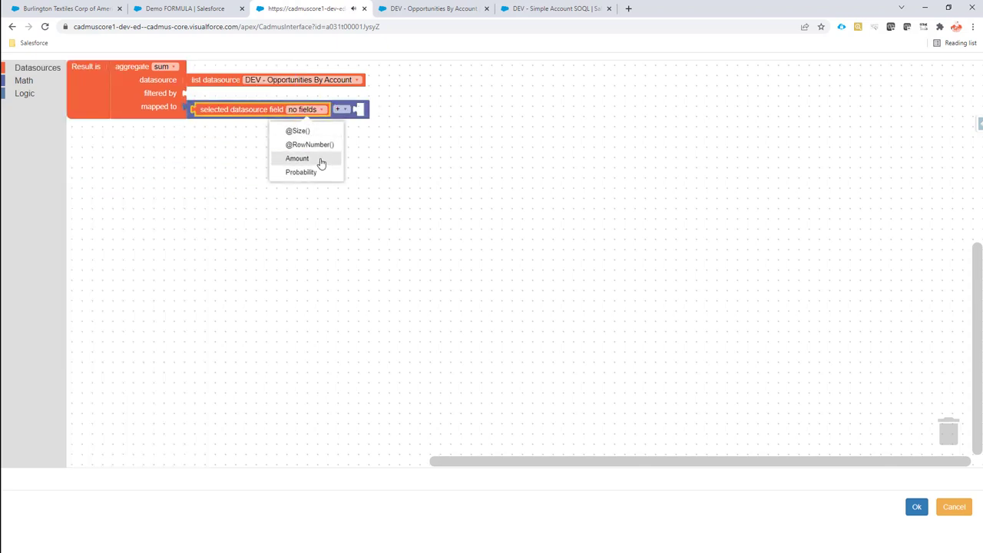
{"action": "left_click", "coordinate": [321, 161]}
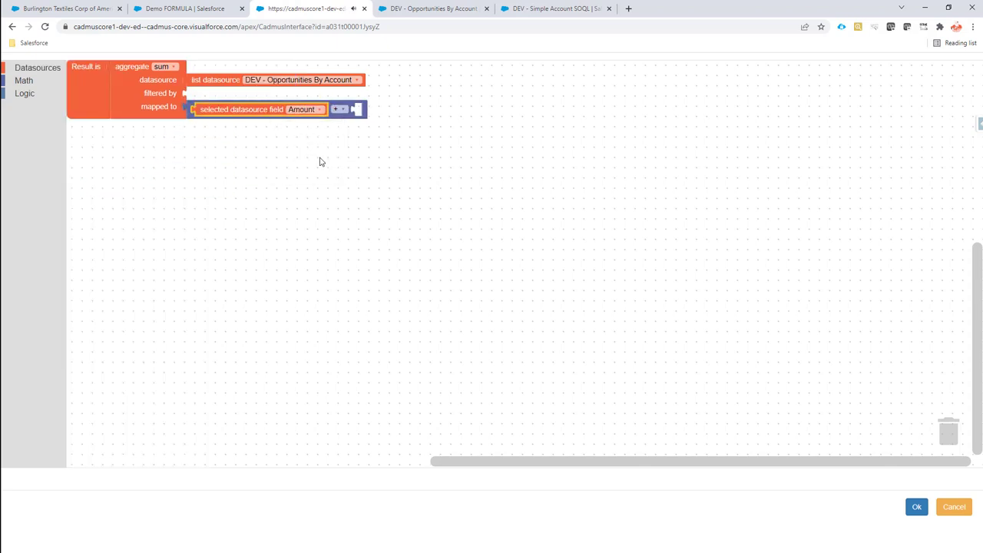
- Add a separate single datasource block for DEV - Simple Account SOQL with the field cadmus_core__NumberofLocations__c below the formula
{"action": "left_click", "coordinate": [24, 80]}
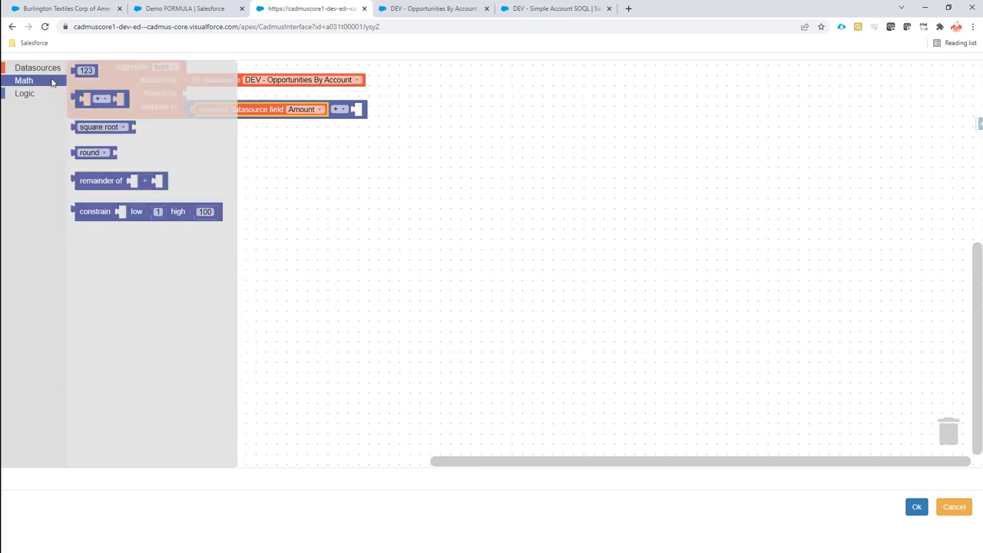
{"action": "left_click", "coordinate": [38, 68]}
{"action": "left_click", "coordinate": [104, 215]}
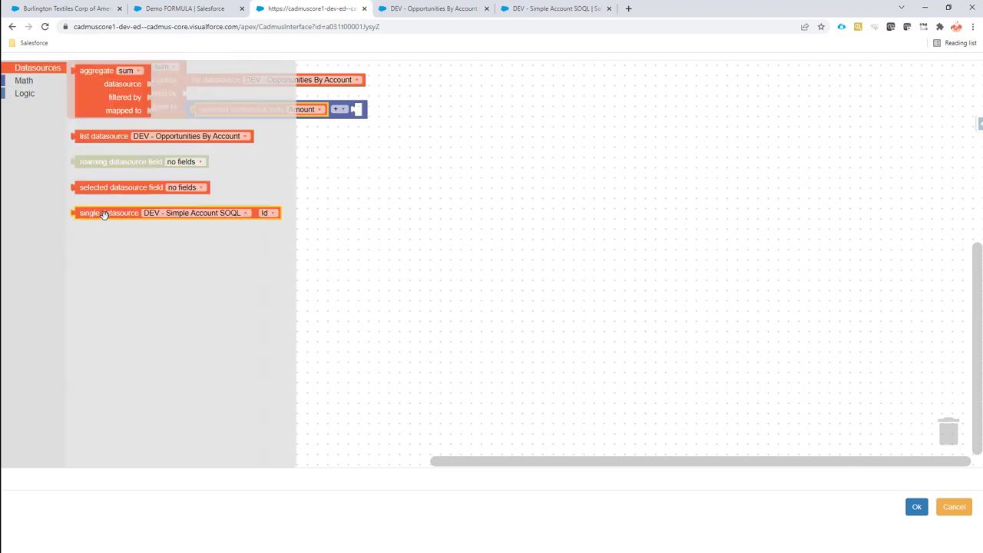
{"action": "left_click_drag", "start_coordinate": [104, 215], "coordinate": [379, 144]}
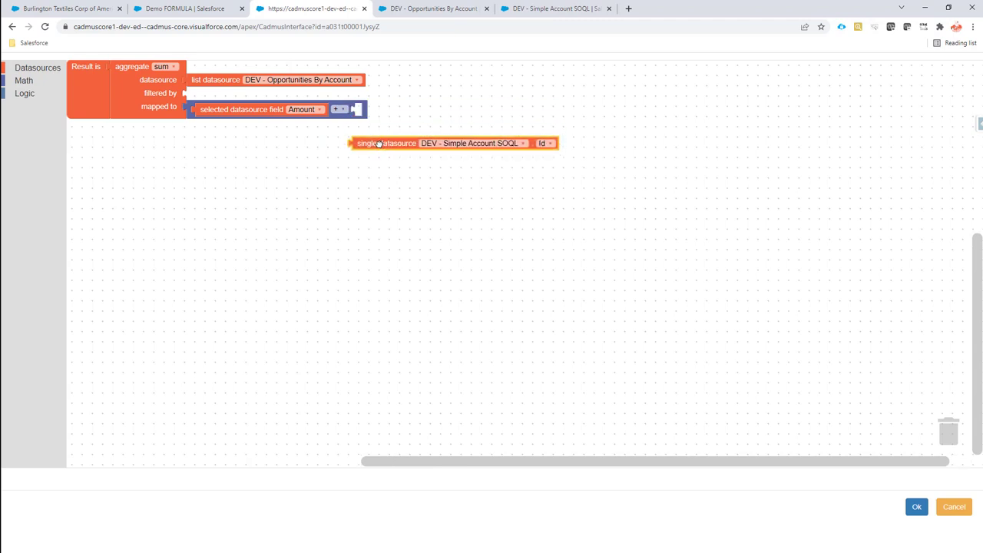
{"action": "left_click", "coordinate": [543, 144]}
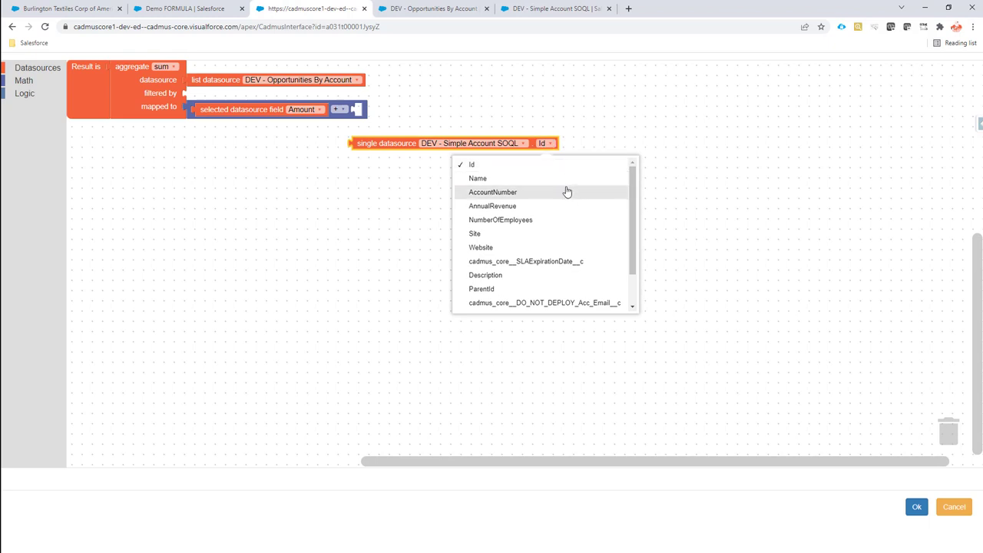
{"action": "scroll", "coordinate": [567, 191], "scroll_direction": "down", "scroll_amount": 1}
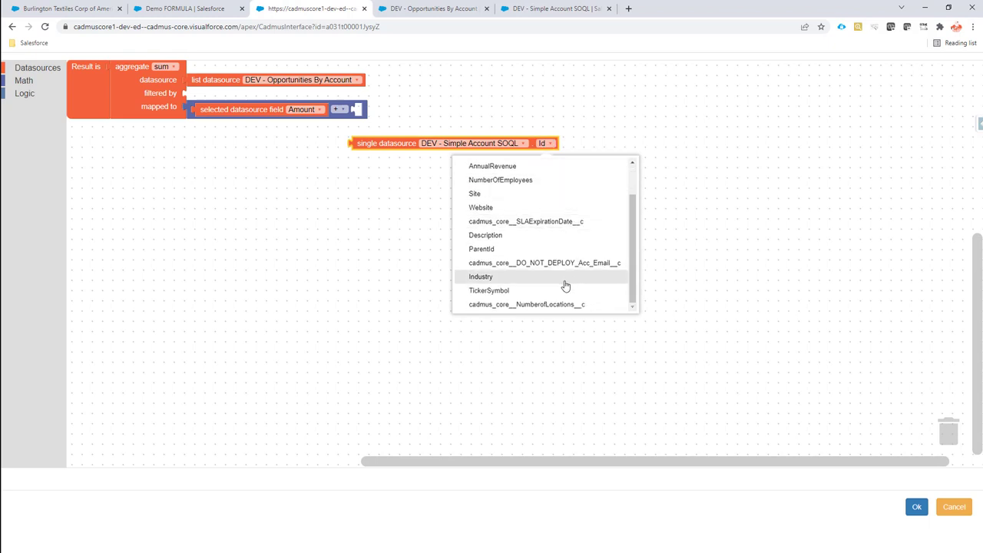
{"action": "left_click", "coordinate": [570, 305]}
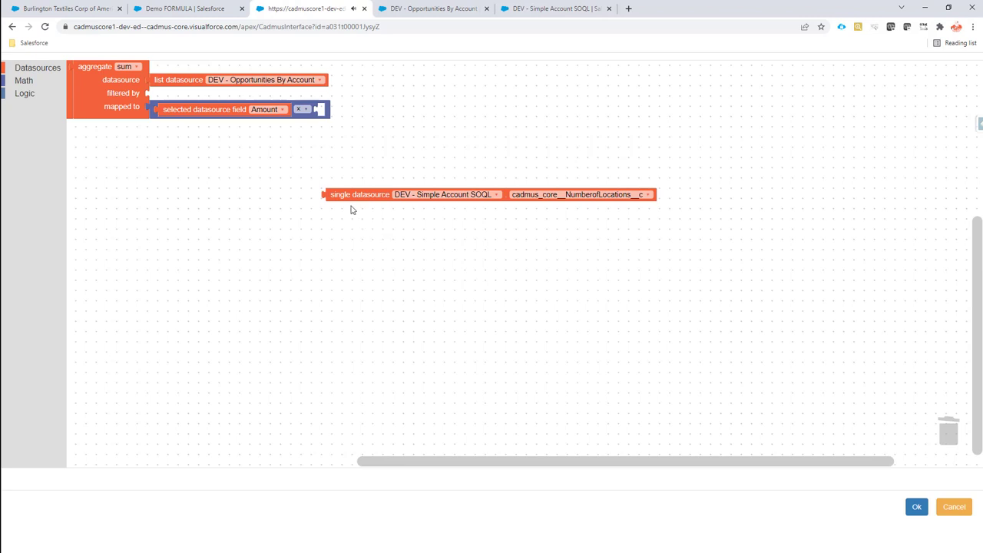
- Attach the number-of-locations block as the second factor of the multiplication, and confirm the formula and the config type
{"action": "left_click_drag", "start_coordinate": [350, 196], "coordinate": [346, 111]}
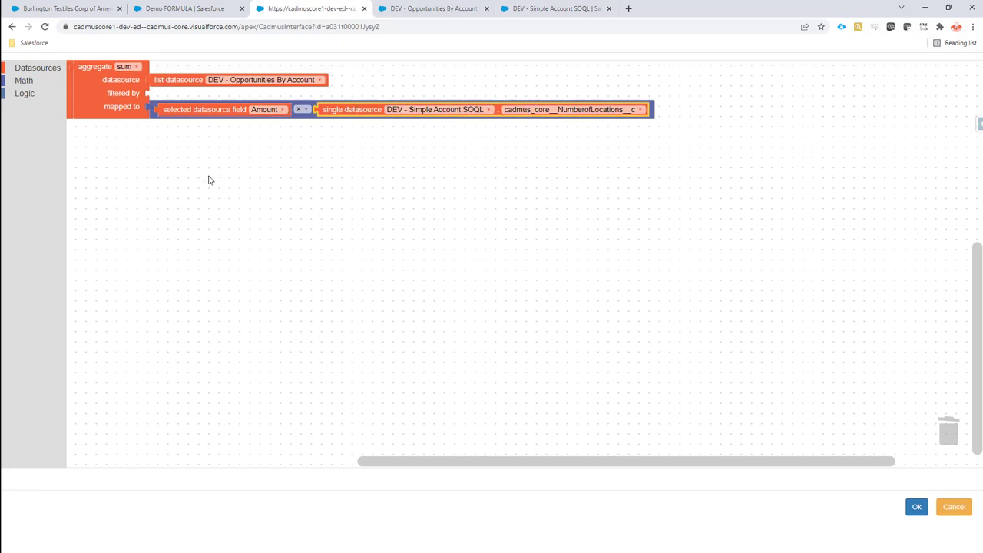
{"action": "left_click", "coordinate": [916, 507]}
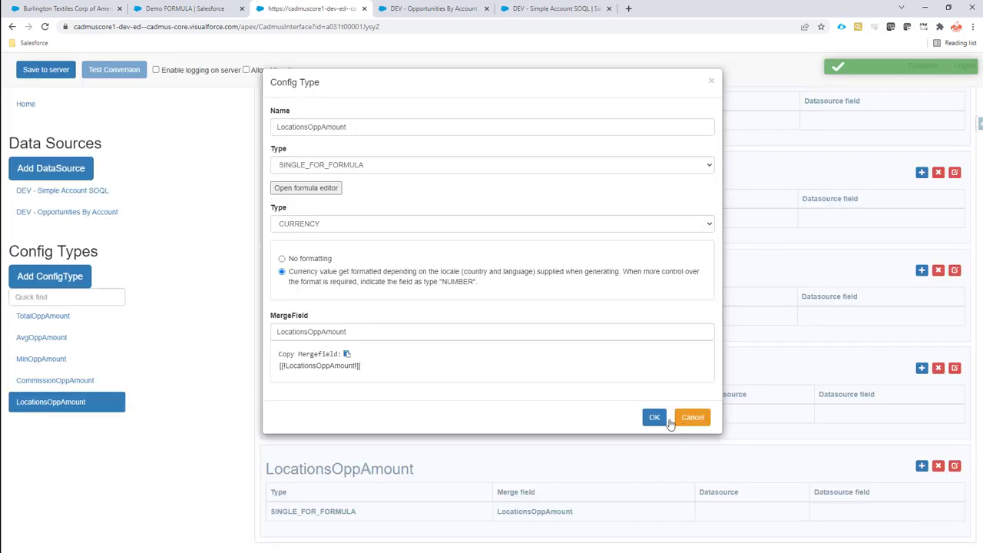
{"action": "left_click", "coordinate": [657, 419]}
- Save the configuration to the server and regenerate the Demo FORMULA document preview on the Burlington Textiles account
{"action": "left_click", "coordinate": [40, 69]}
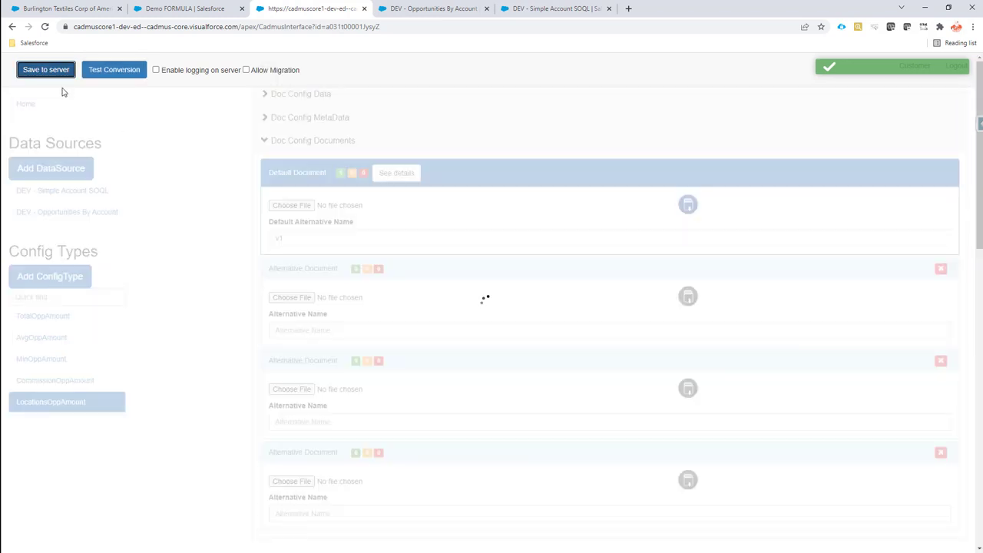
{"action": "left_click", "coordinate": [73, 8]}
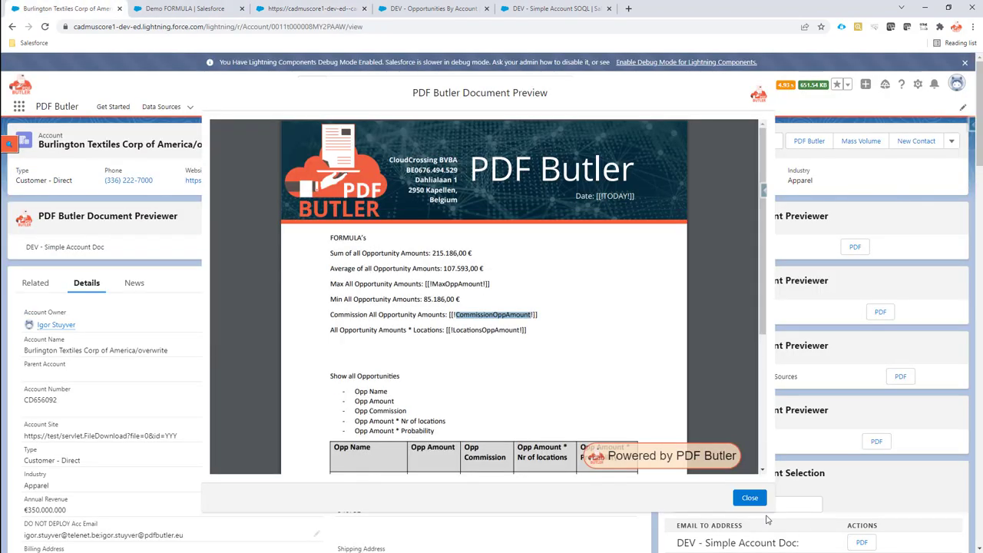
{"action": "left_click", "coordinate": [749, 498]}
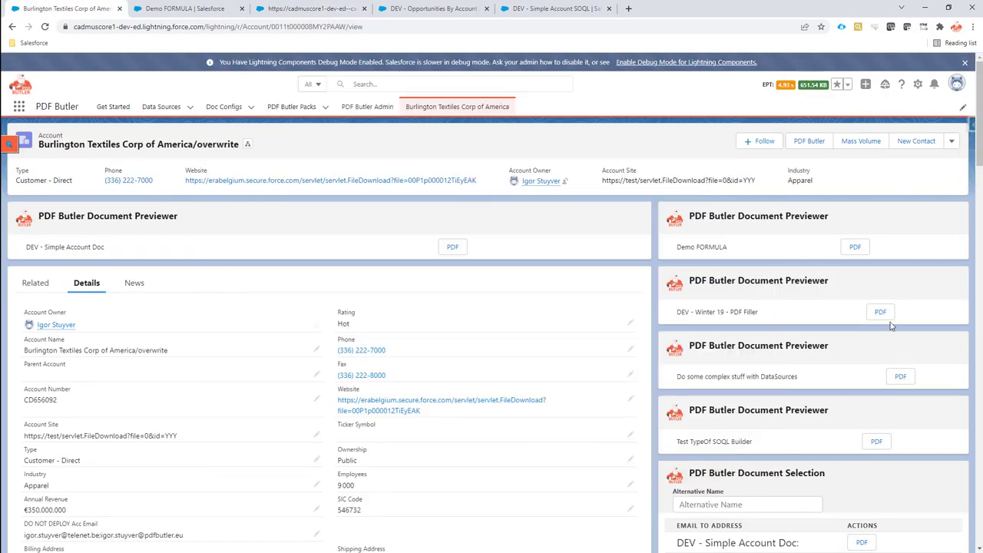
{"action": "left_click", "coordinate": [854, 246]}
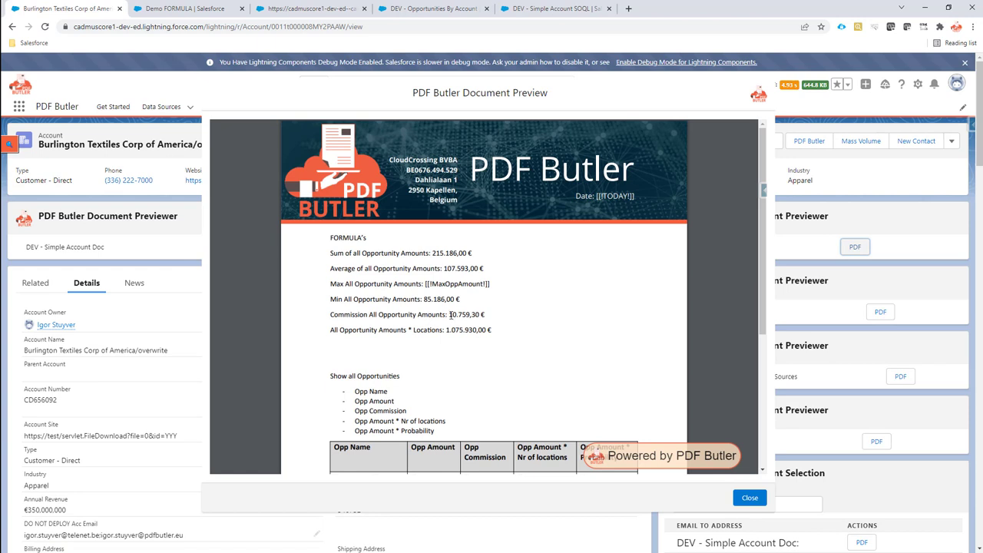
- Check the commission and amounts × locations results in the preview against the sum of all opportunity amounts
{"action": "left_click_drag", "start_coordinate": [450, 315], "coordinate": [487, 315]}
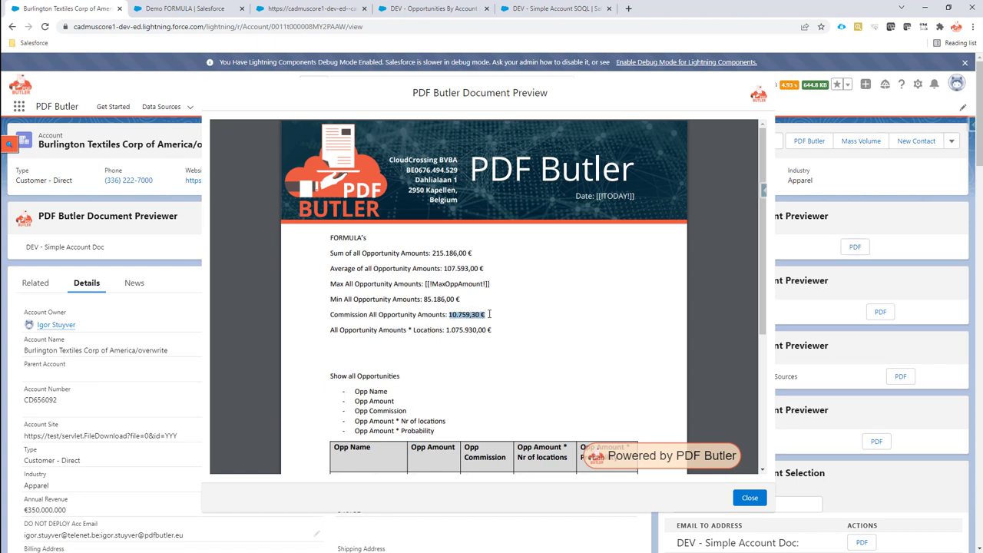
{"action": "scroll", "coordinate": [469, 313], "scroll_direction": "down", "scroll_amount": 1}
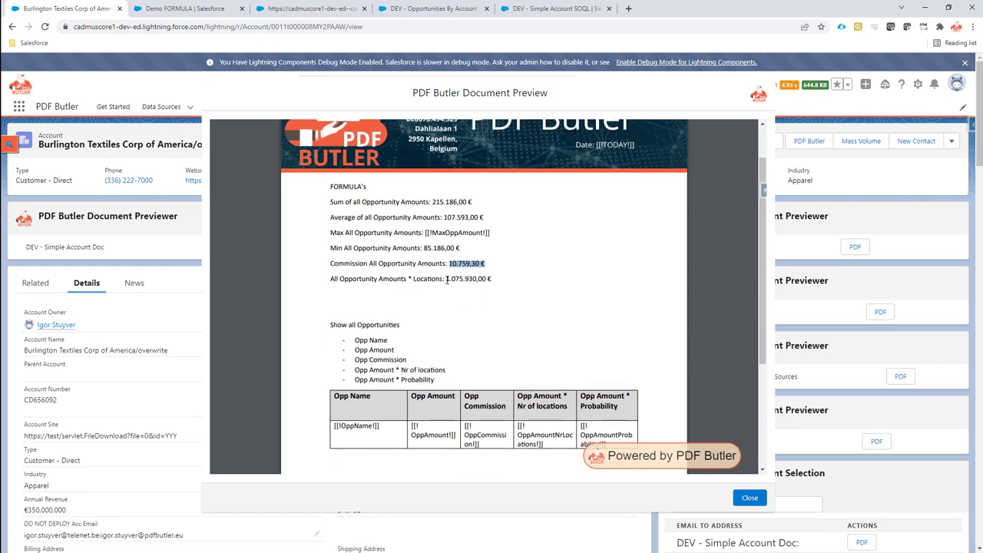
{"action": "left_click_drag", "start_coordinate": [446, 280], "coordinate": [494, 280]}
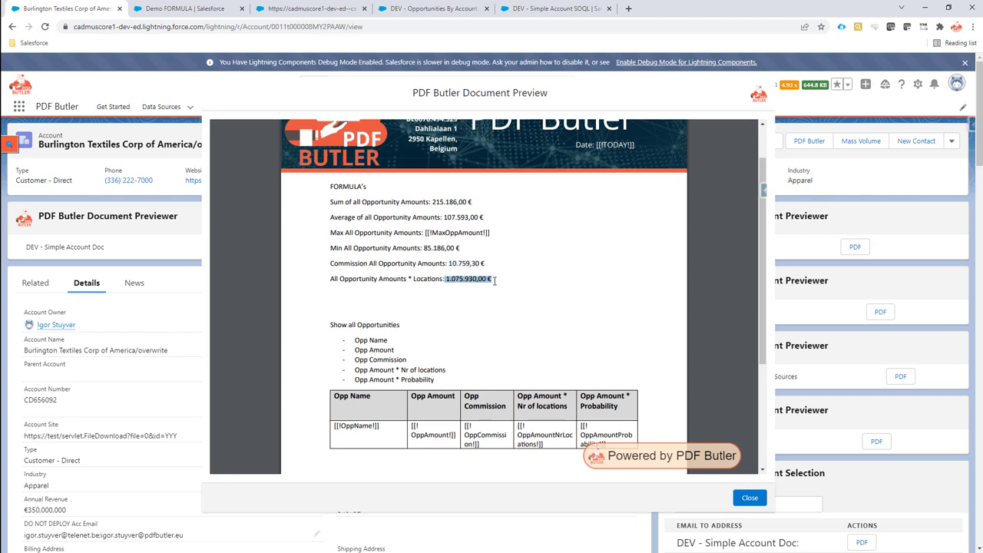
{"action": "left_click_drag", "start_coordinate": [433, 202], "coordinate": [464, 203]}
{"action": "left_click_drag", "start_coordinate": [446, 279], "coordinate": [492, 275]}
{"action": "scroll", "coordinate": [352, 269], "scroll_direction": "down", "scroll_amount": 1}
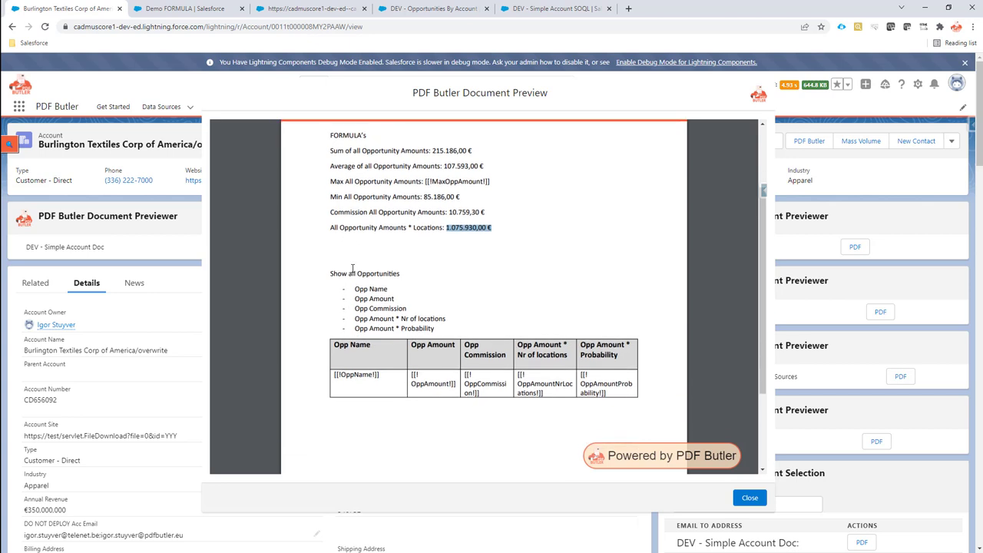
- Copy the merge field name from the Opp Name column and start a new config type named OppName in the document configuration
{"action": "double_click", "coordinate": [351, 375]}
{"action": "key", "text": "ctrl+c"}
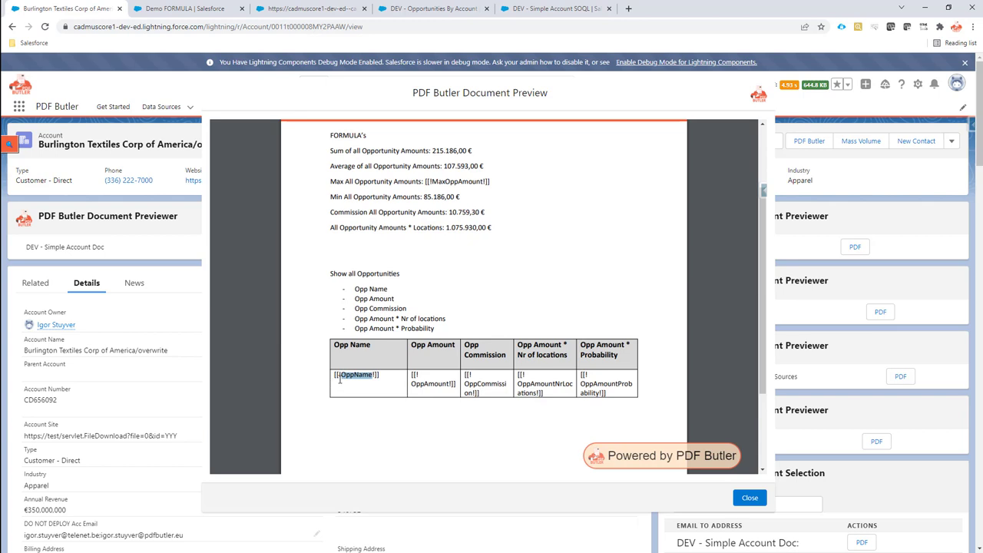
{"action": "left_click_drag", "start_coordinate": [339, 379], "coordinate": [608, 392]}
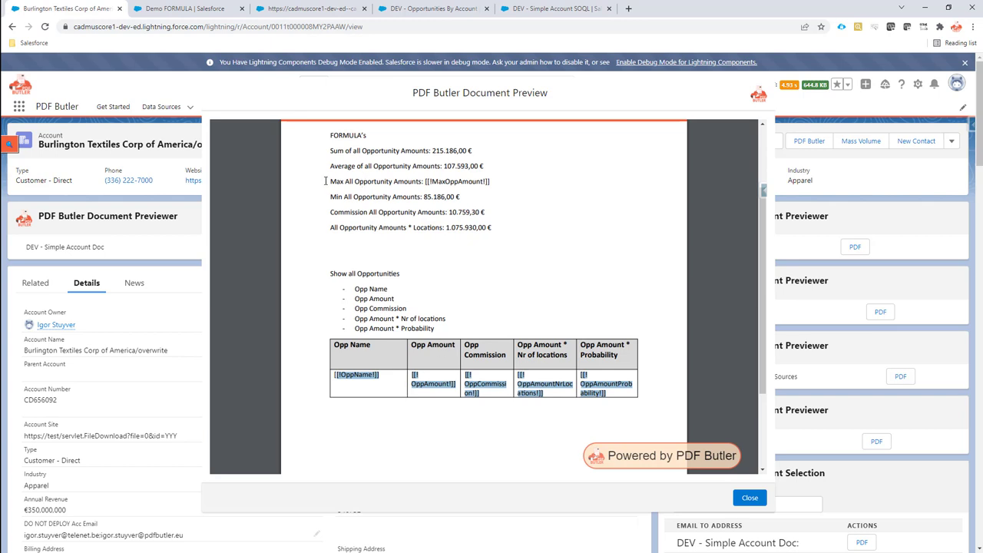
{"action": "left_click", "coordinate": [269, 10]}
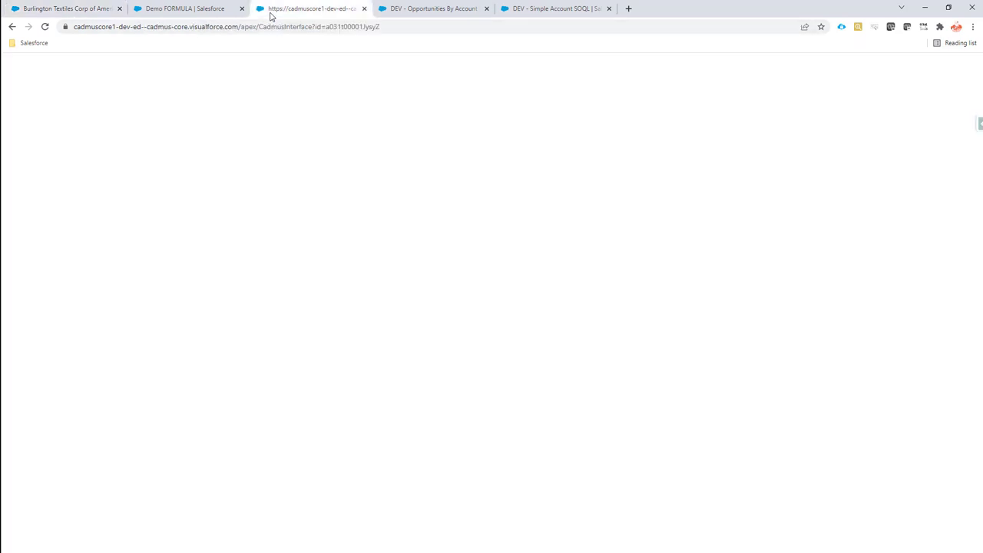
{"action": "left_click", "coordinate": [48, 278]}
{"action": "left_click", "coordinate": [303, 136]}
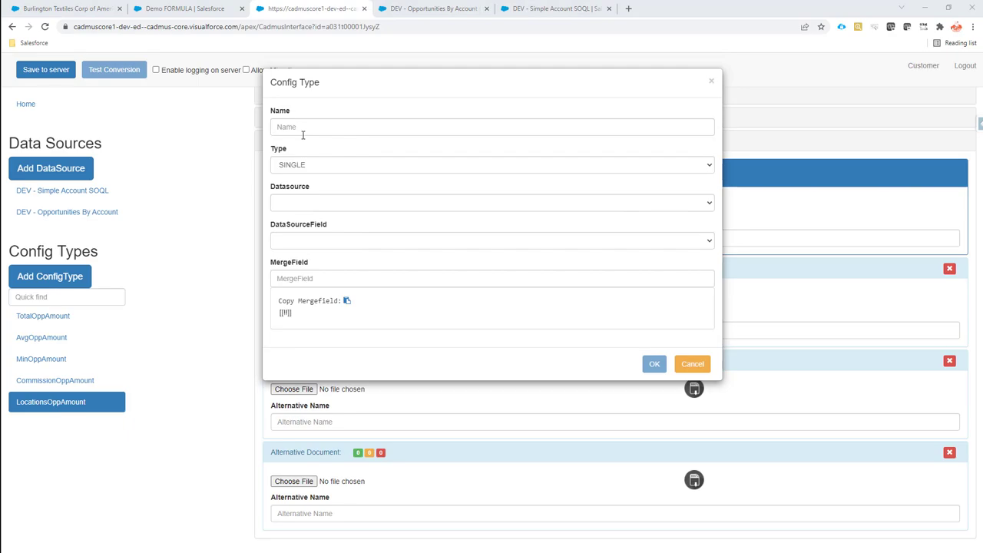
{"action": "key", "text": "alt+Tab"}
{"action": "right_click", "coordinate": [367, 440]}
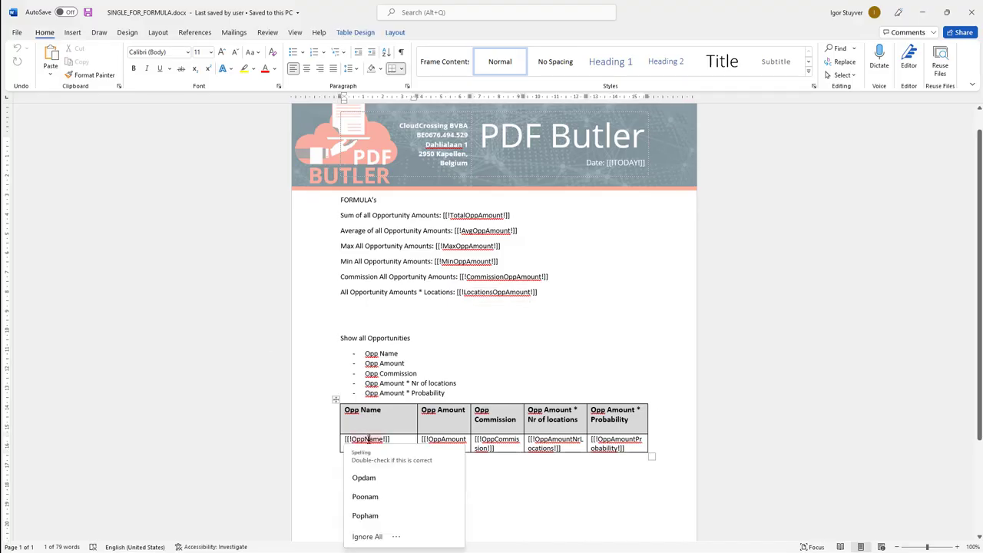
{"action": "key", "text": "Escape"}
{"action": "key", "text": "alt+Tab"}
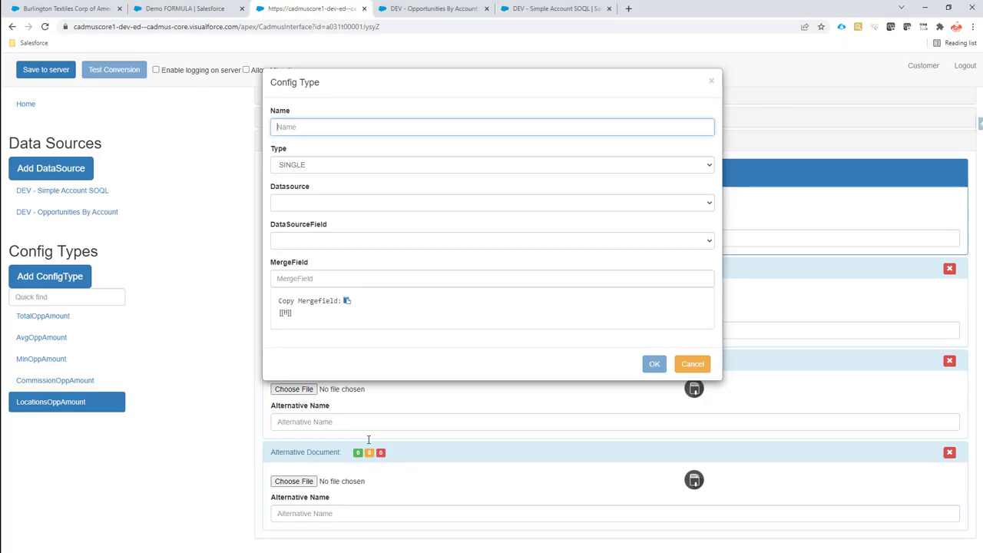
{"action": "key", "text": "ctrl+v"}
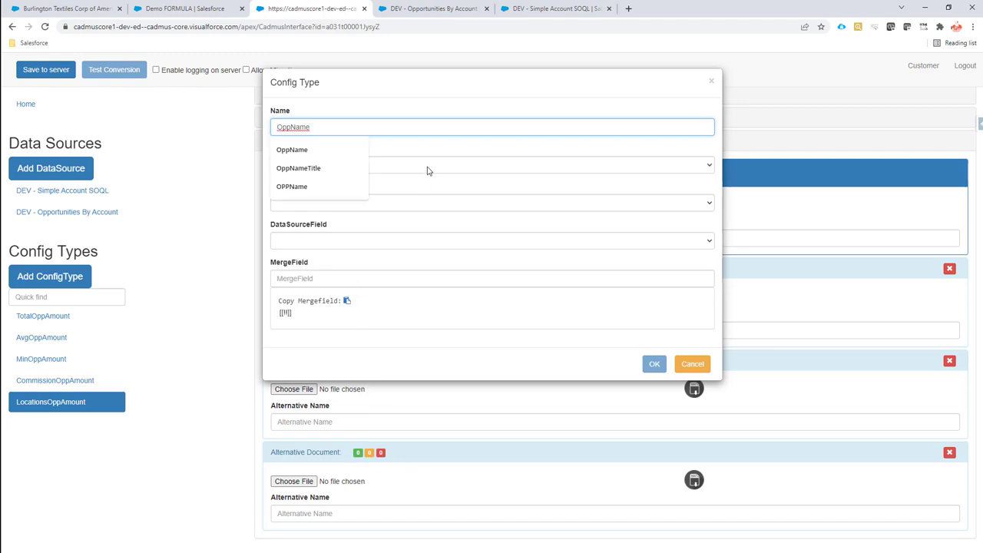
- Make the OppName config type a TABLE_ROW on DEV - Opportunities By Account with merge field OppName, and confirm it
{"action": "left_click", "coordinate": [427, 168]}
{"action": "left_click", "coordinate": [414, 205]}
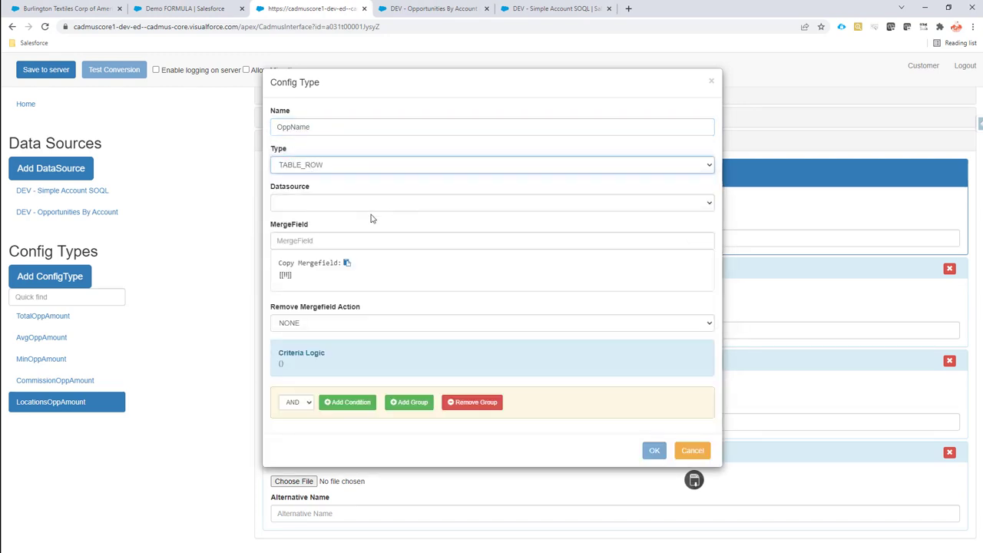
{"action": "left_click", "coordinate": [367, 206]}
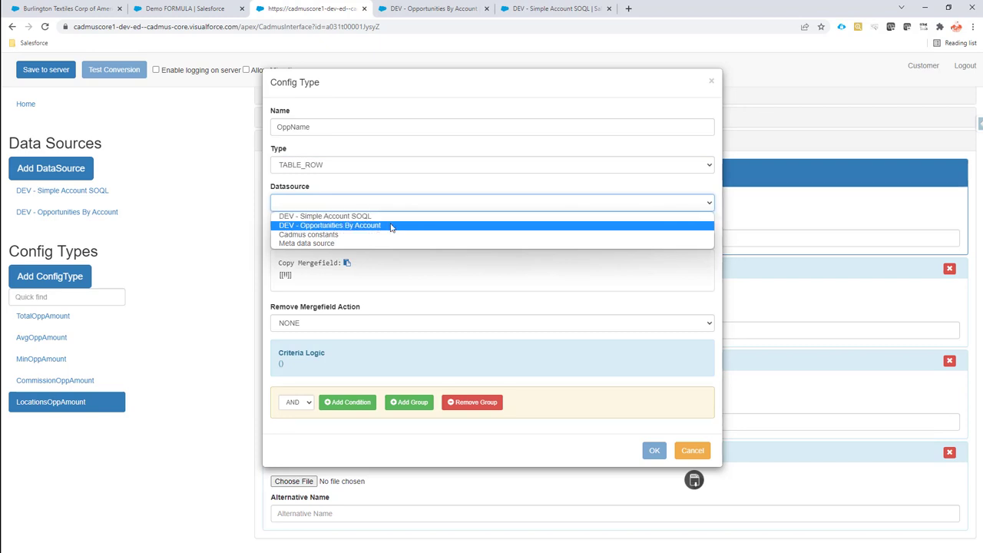
{"action": "left_click", "coordinate": [391, 226]}
{"action": "left_click", "coordinate": [366, 238]}
{"action": "type", "text": "OppName"}
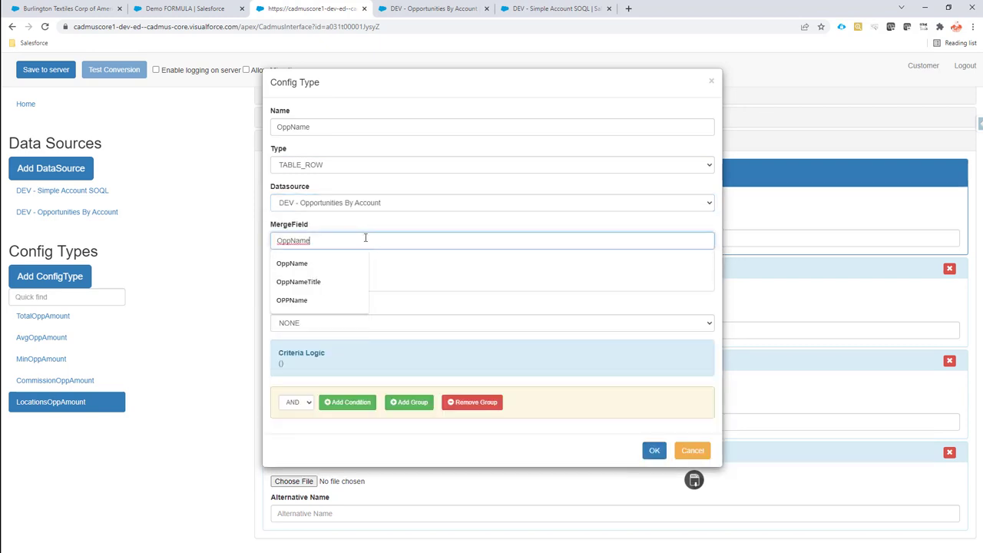
{"action": "left_click", "coordinate": [468, 279]}
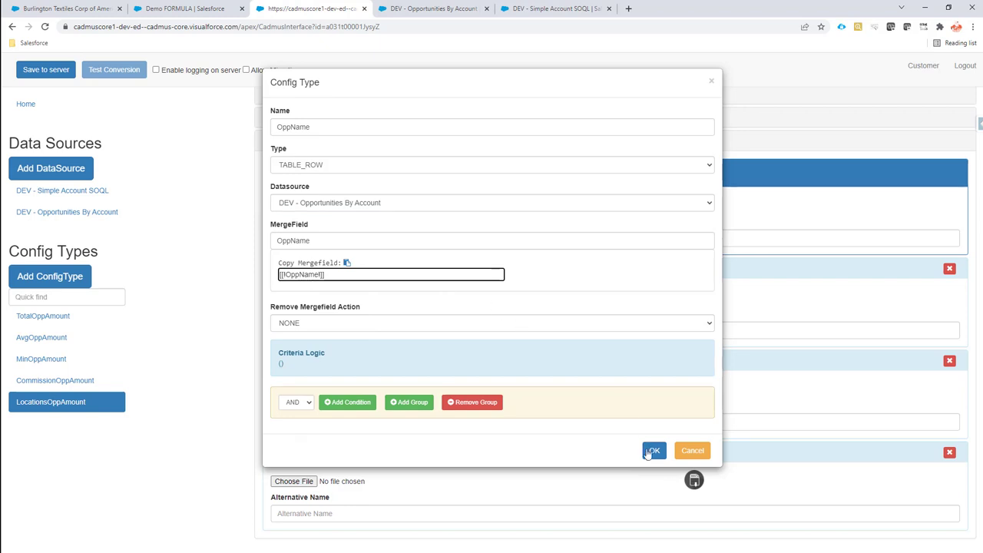
{"action": "left_click", "coordinate": [652, 451]}
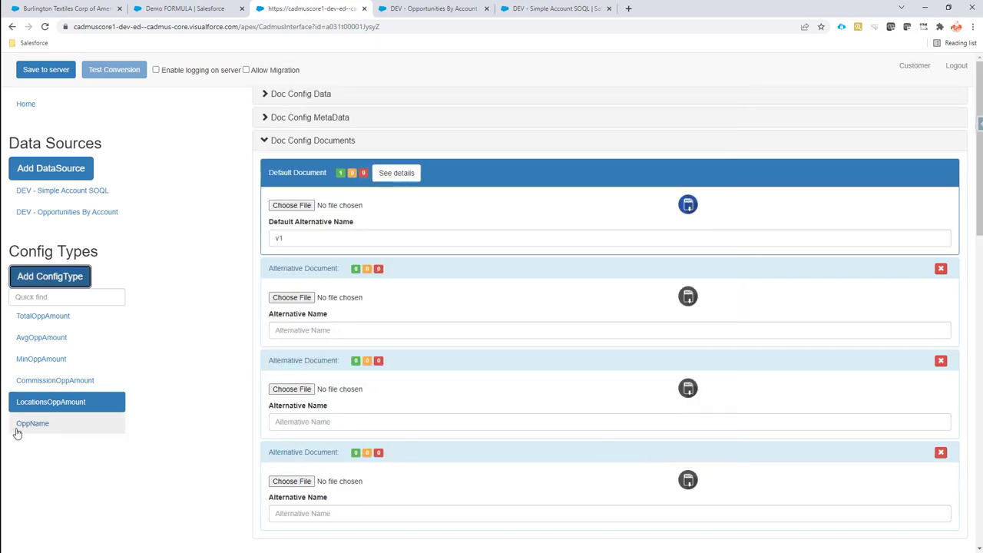
- Add a SINGLE child config type OppName under the OppName table row, using datasource field Name and merge field OppName
{"action": "scroll", "coordinate": [378, 444], "scroll_direction": "down", "scroll_amount": 3}
{"action": "scroll", "coordinate": [378, 444], "scroll_direction": "down", "scroll_amount": 10}
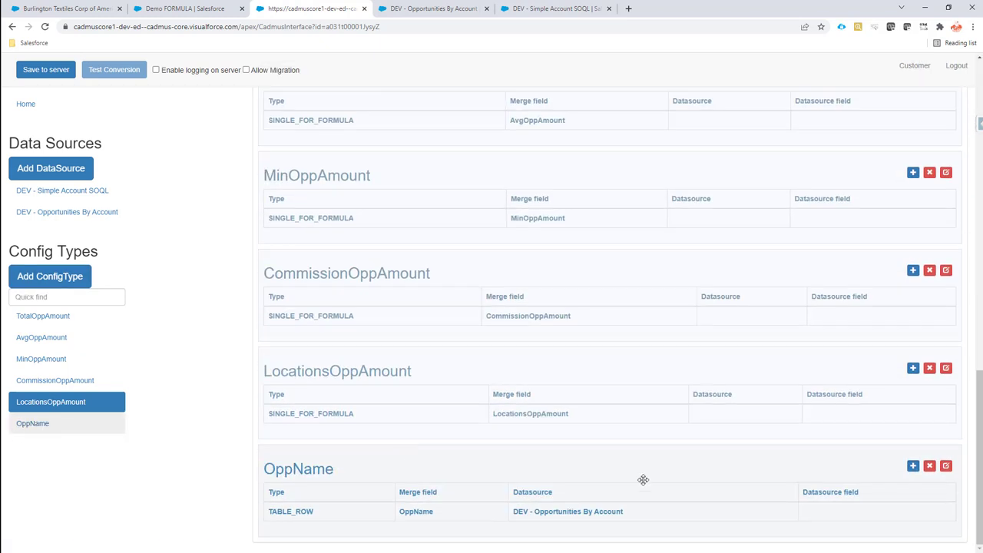
{"action": "left_click", "coordinate": [913, 467]}
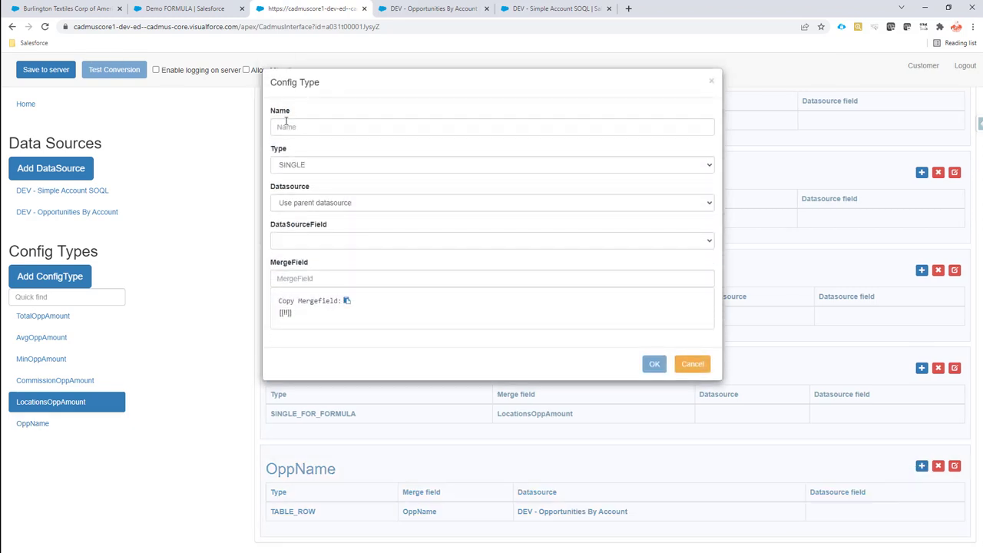
{"action": "left_click", "coordinate": [324, 127]}
{"action": "type", "text": "OppName"}
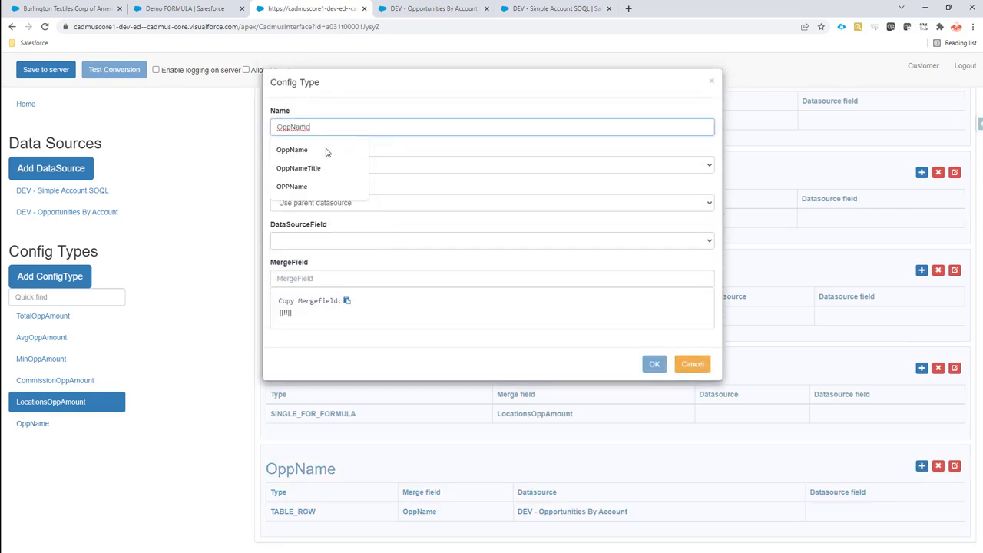
{"action": "left_click", "coordinate": [390, 239]}
{"action": "left_click", "coordinate": [382, 283]}
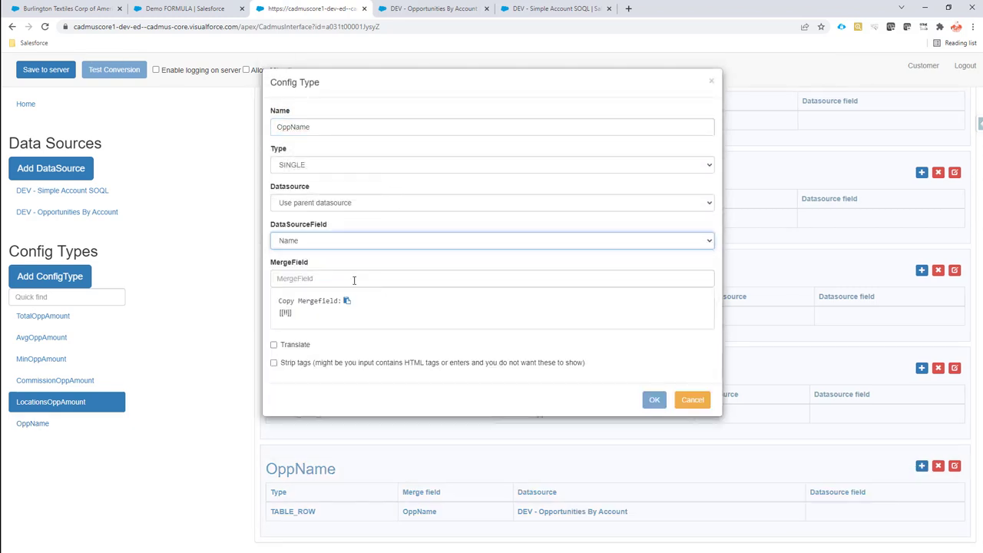
{"action": "left_click", "coordinate": [355, 280]}
{"action": "type", "text": "OppName"}
{"action": "left_click", "coordinate": [654, 399]}
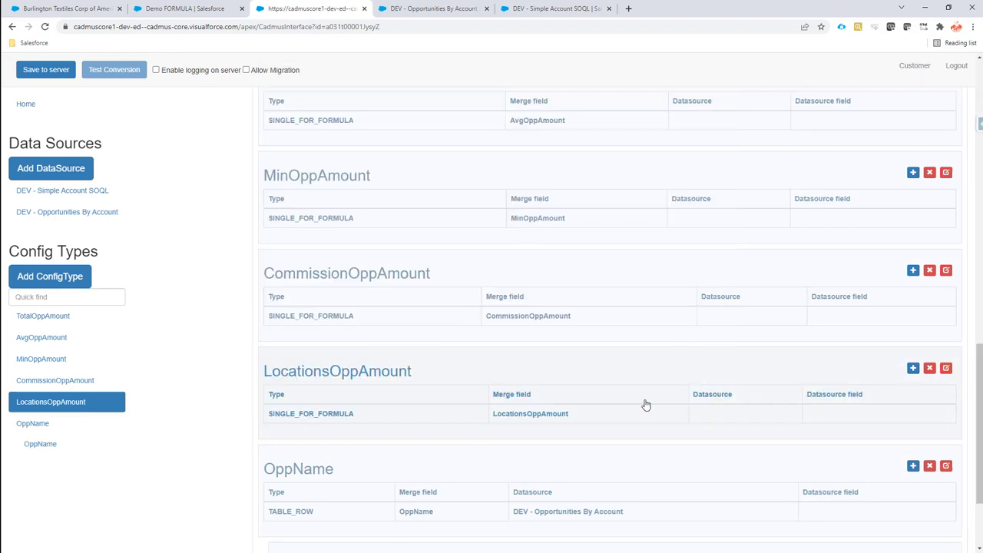
- Copy the OppAmount merge field name from the Word template and start a child config type with that name under the OppName table row
{"action": "key", "text": "alt+Tab"}
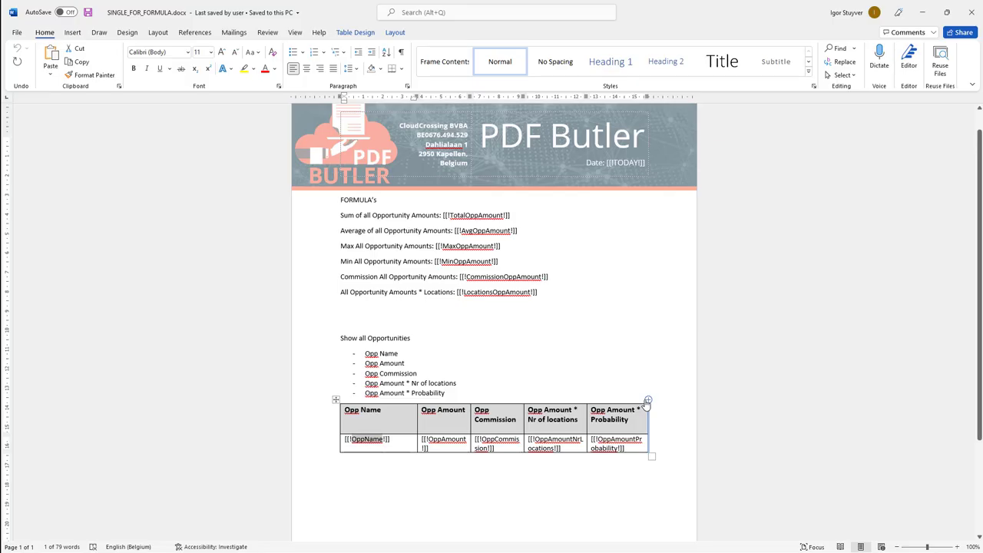
{"action": "right_click", "coordinate": [449, 439]}
{"action": "key", "text": "ctrl+c"}
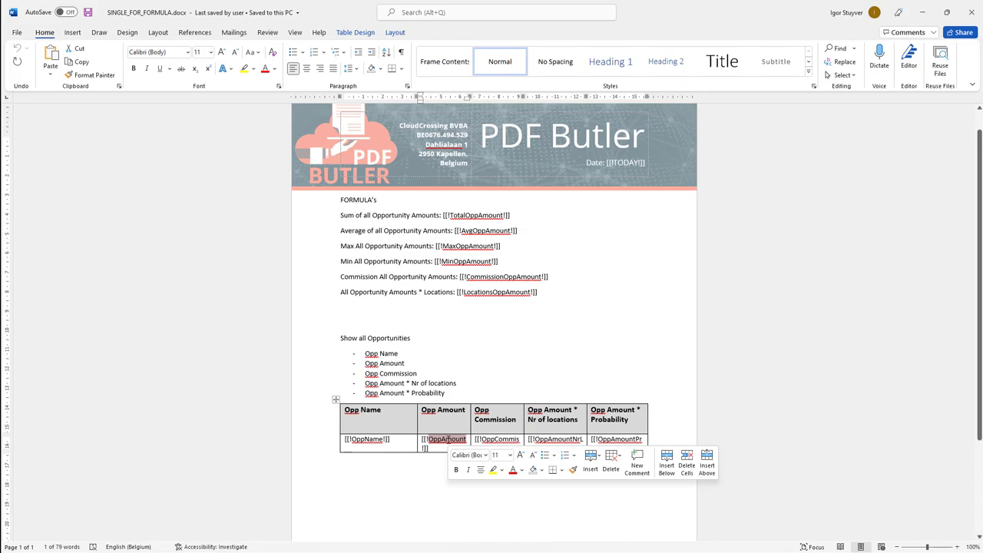
{"action": "key", "text": "Escape"}
{"action": "key", "text": "alt+Tab"}
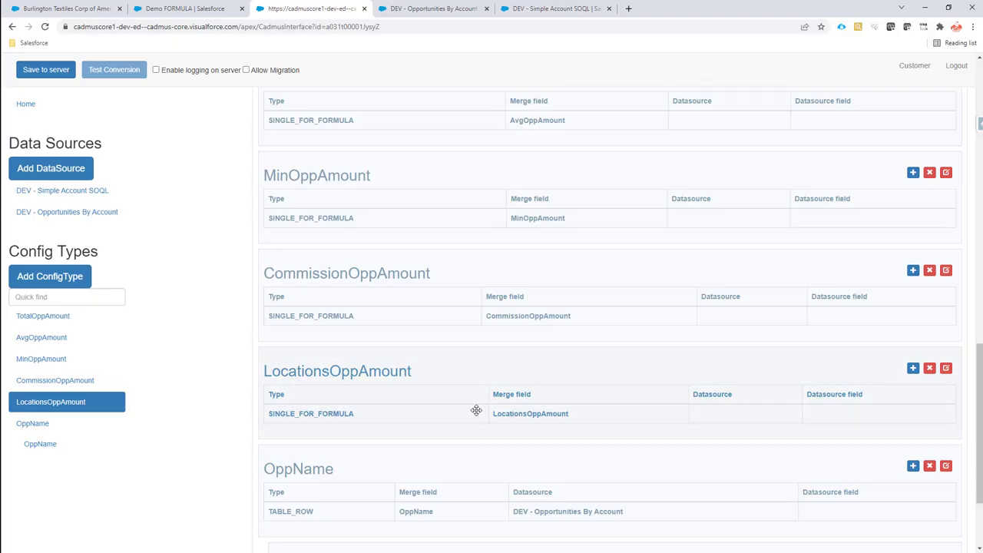
{"action": "scroll", "coordinate": [474, 408], "scroll_direction": "down", "scroll_amount": 2}
{"action": "left_click", "coordinate": [912, 338]}
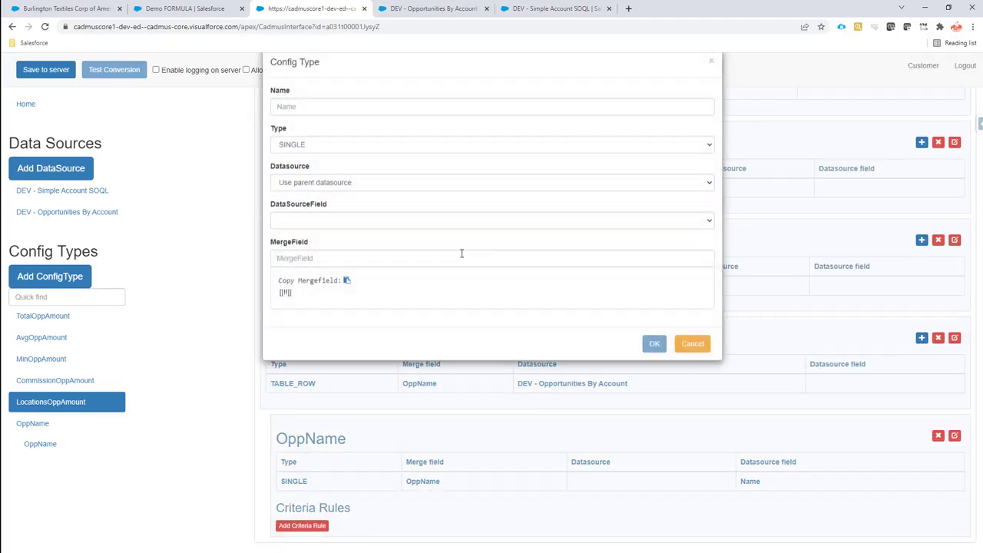
{"action": "left_click", "coordinate": [308, 129]}
{"action": "key", "text": "ctrl+v"}
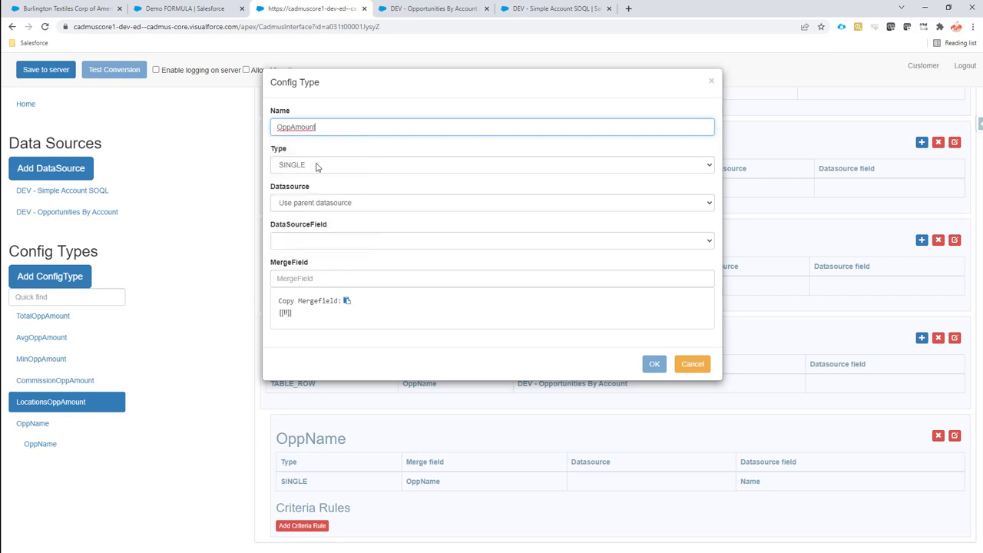
- Set the OppAmount child to datasource field Amount with locale-dependent currency formatting and merge field OppAmount, and confirm it
{"action": "left_click", "coordinate": [326, 242]}
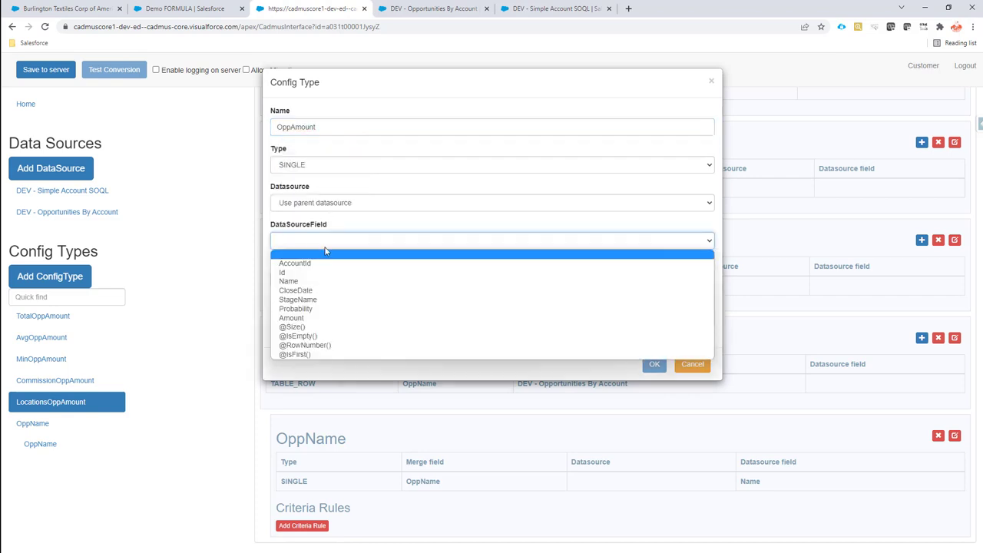
{"action": "left_click", "coordinate": [342, 318]}
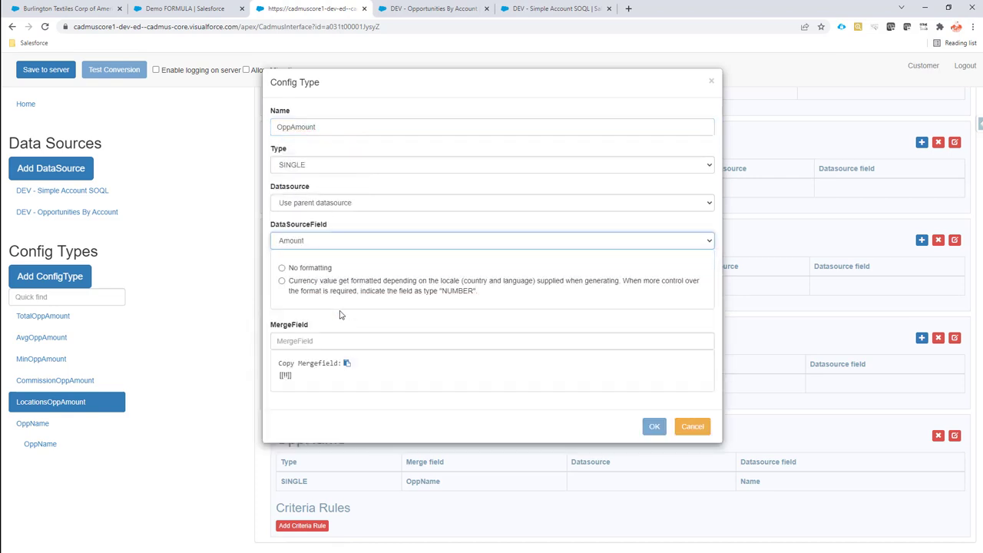
{"action": "left_click", "coordinate": [343, 340]}
{"action": "left_click", "coordinate": [307, 398]}
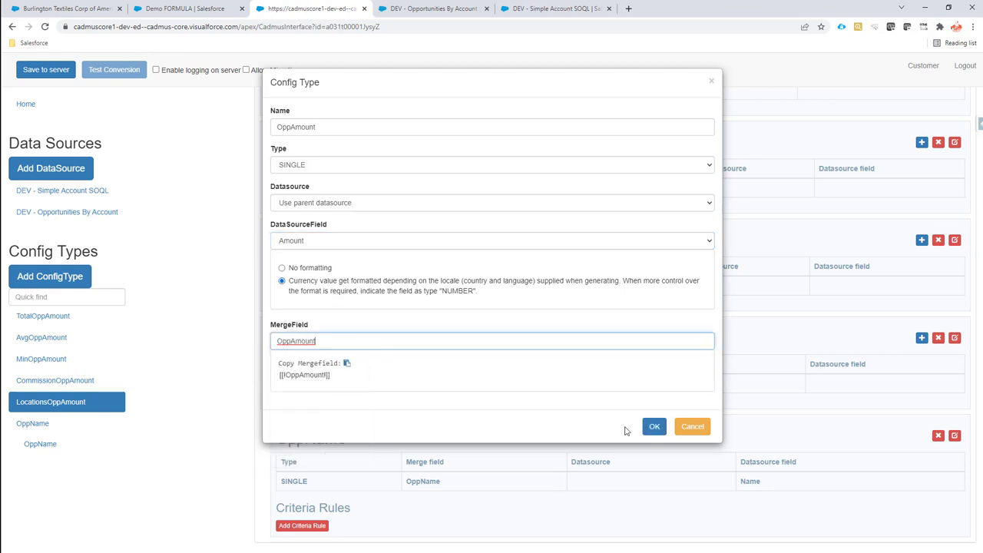
{"action": "left_click", "coordinate": [653, 428]}
- Save the configuration to the server and regenerate the document preview on the Burlington Textiles account to check the opportunities table
{"action": "left_click", "coordinate": [40, 69]}
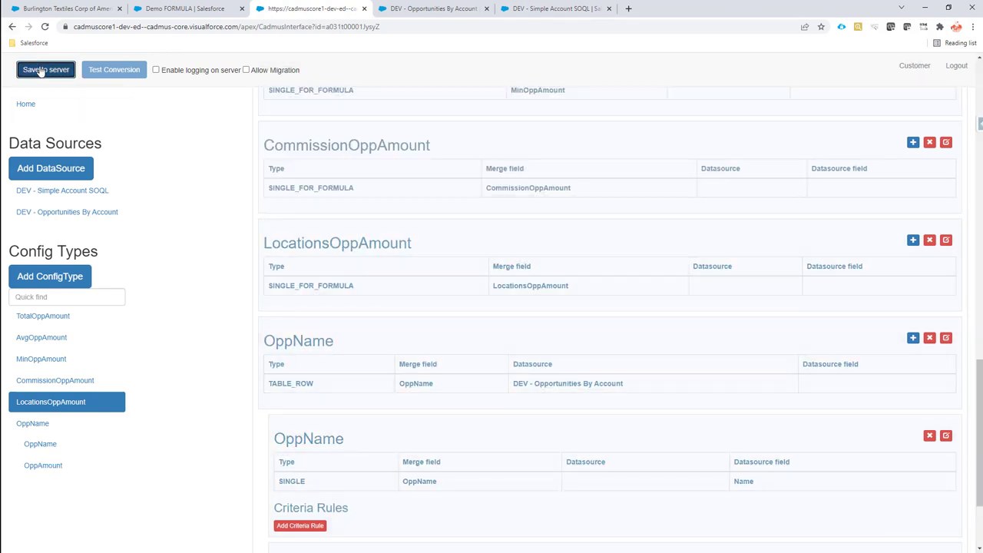
{"action": "left_click", "coordinate": [69, 9]}
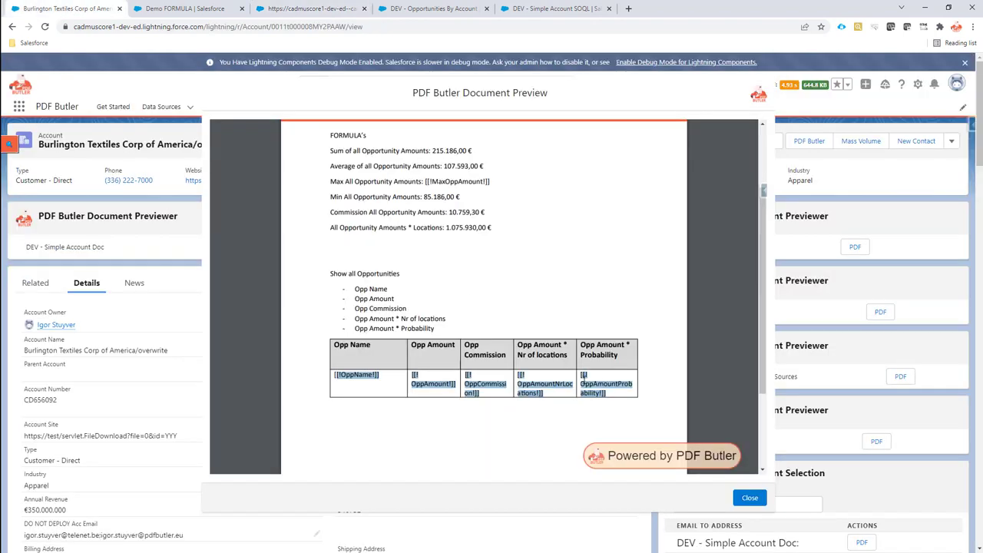
{"action": "left_click", "coordinate": [752, 499]}
{"action": "left_click", "coordinate": [855, 247]}
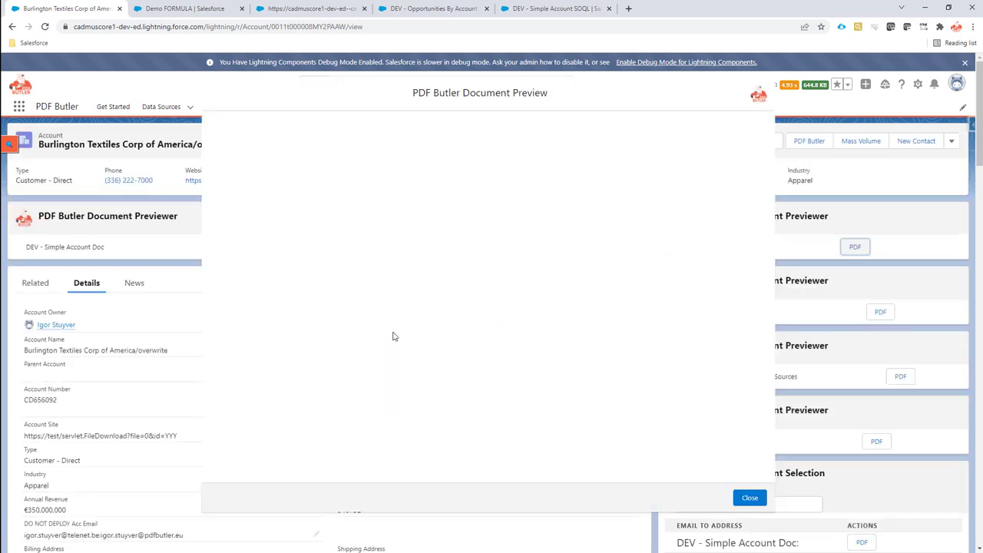
{"action": "scroll", "coordinate": [415, 330], "scroll_direction": "down", "scroll_amount": 3}
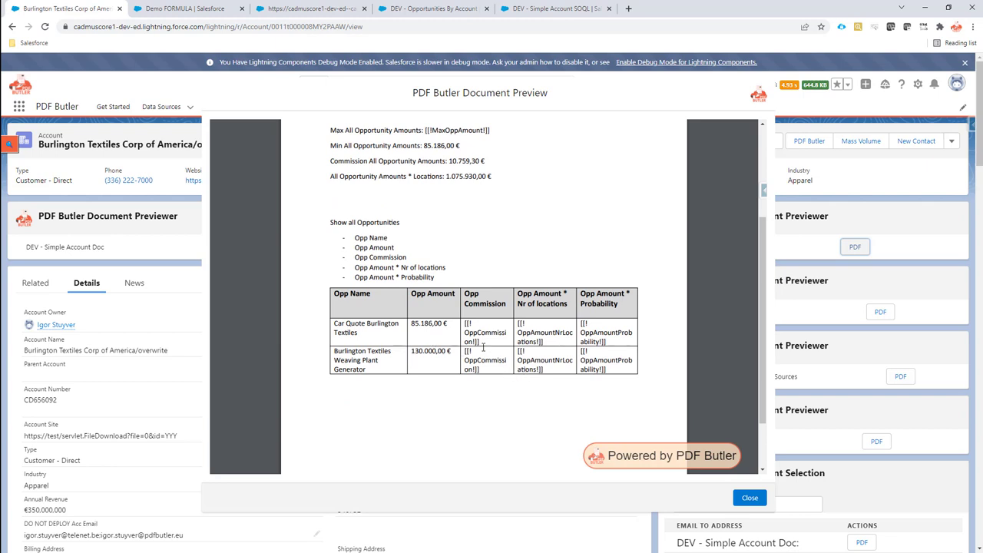
- Copy the OppCommission merge field name from the Word template and start a child config type with that name under the OppName table row
{"action": "left_click_drag", "start_coordinate": [466, 333], "coordinate": [507, 334]}
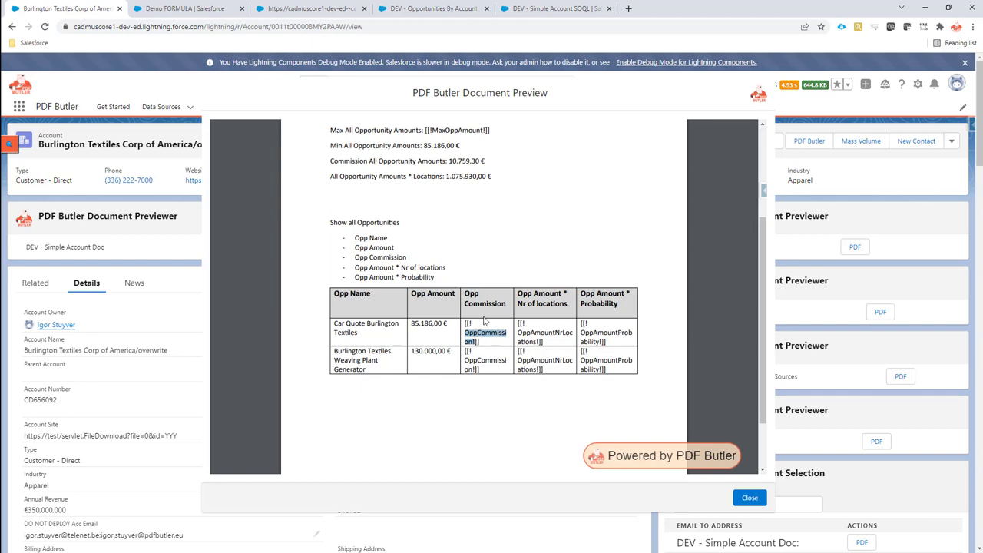
{"action": "key", "text": "alt+Tab"}
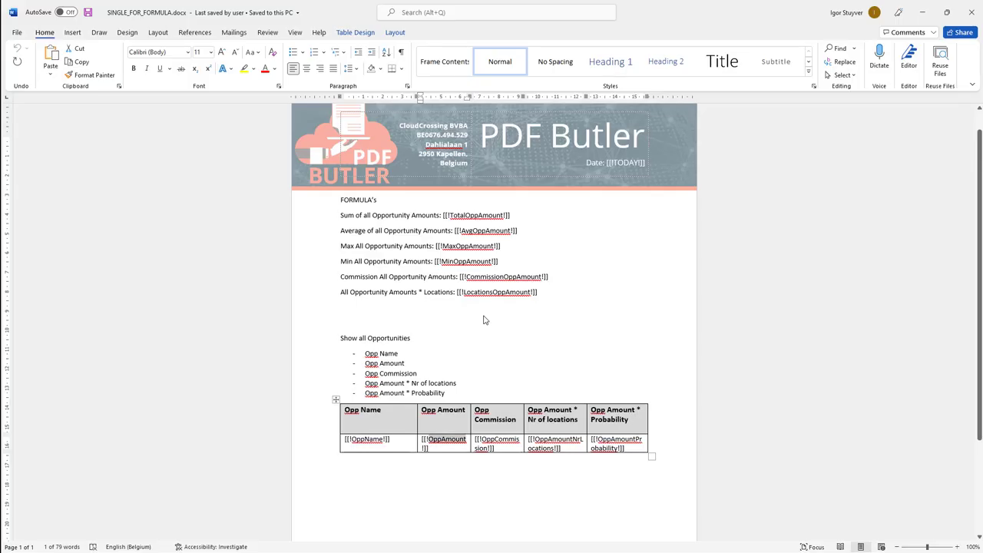
{"action": "left_click_drag", "start_coordinate": [482, 440], "coordinate": [519, 439]}
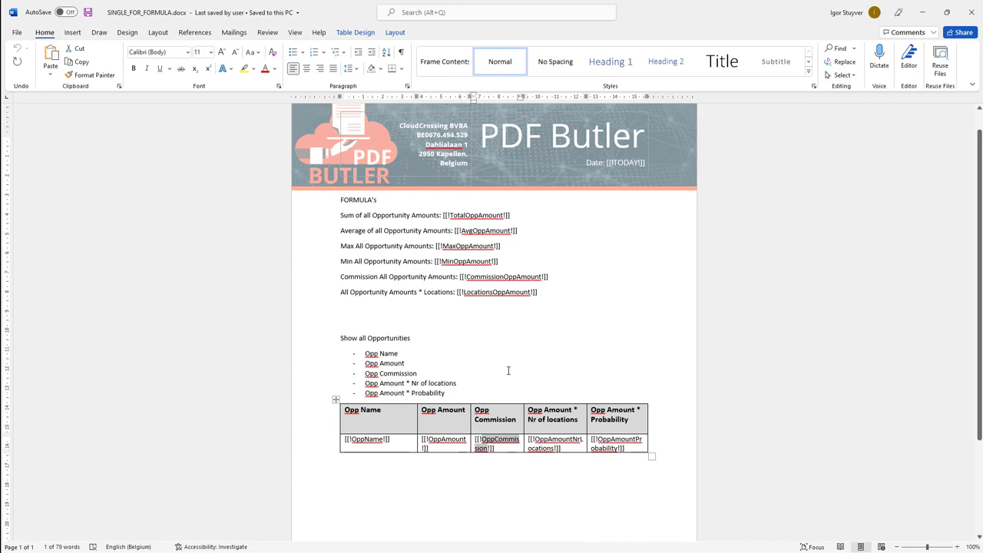
{"action": "key", "text": "alt+Tab"}
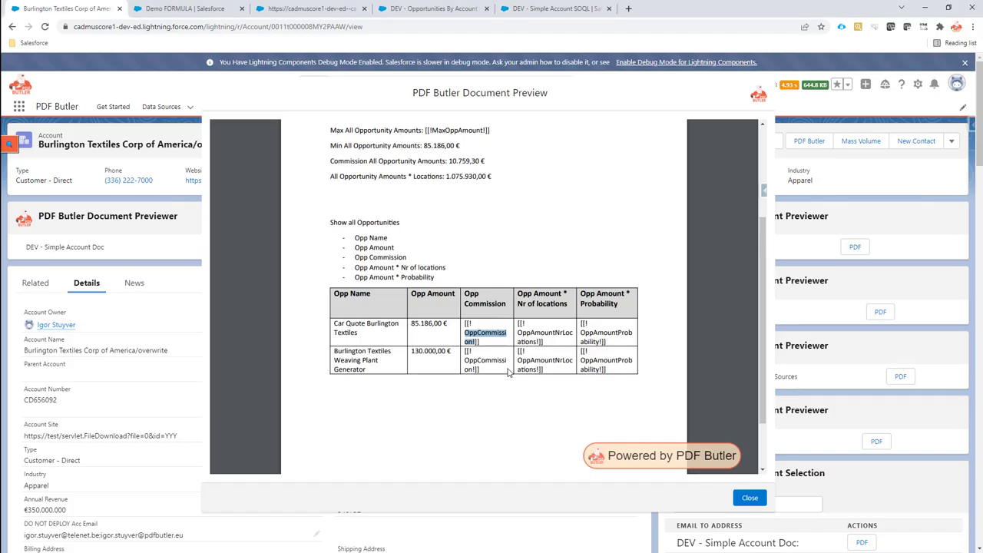
{"action": "left_click", "coordinate": [312, 7]}
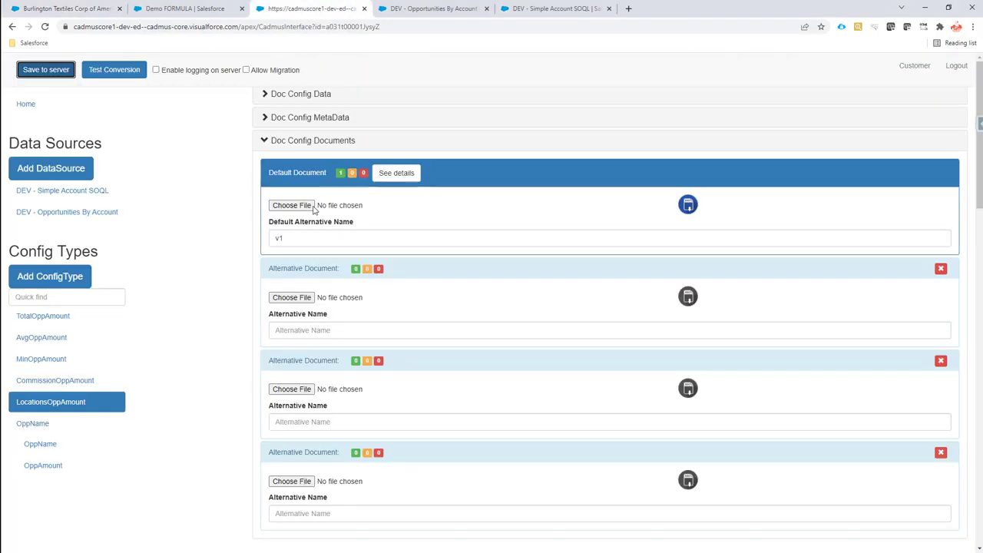
{"action": "left_click", "coordinate": [70, 429]}
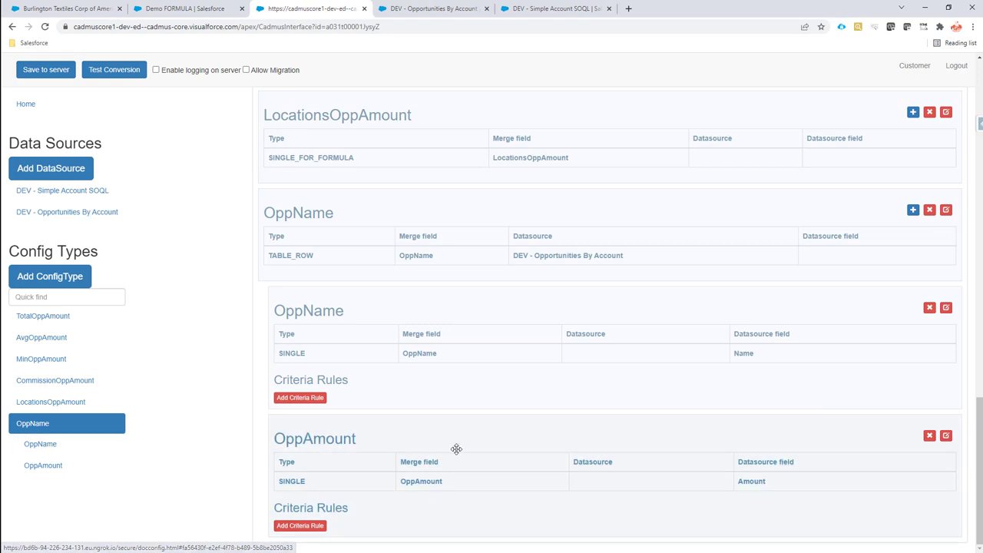
{"action": "left_click", "coordinate": [913, 210]}
{"action": "left_click", "coordinate": [499, 129]}
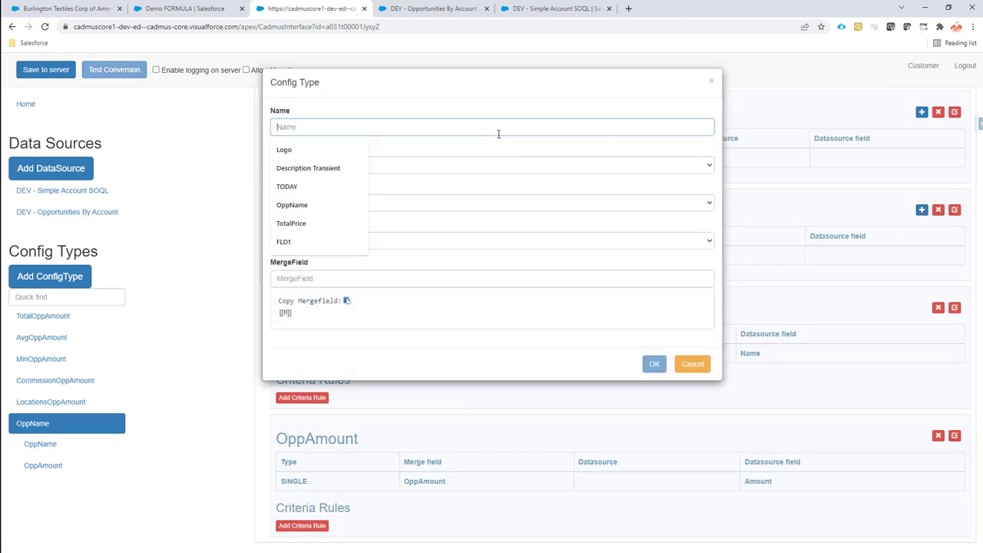
{"action": "type", "text": "OppCommission"}
- Set the OppCommission child to type SINGLE_FOR_FORMULA with locale-dependent CURRENCY formatting and merge field OppCommission
{"action": "left_click", "coordinate": [399, 164]}
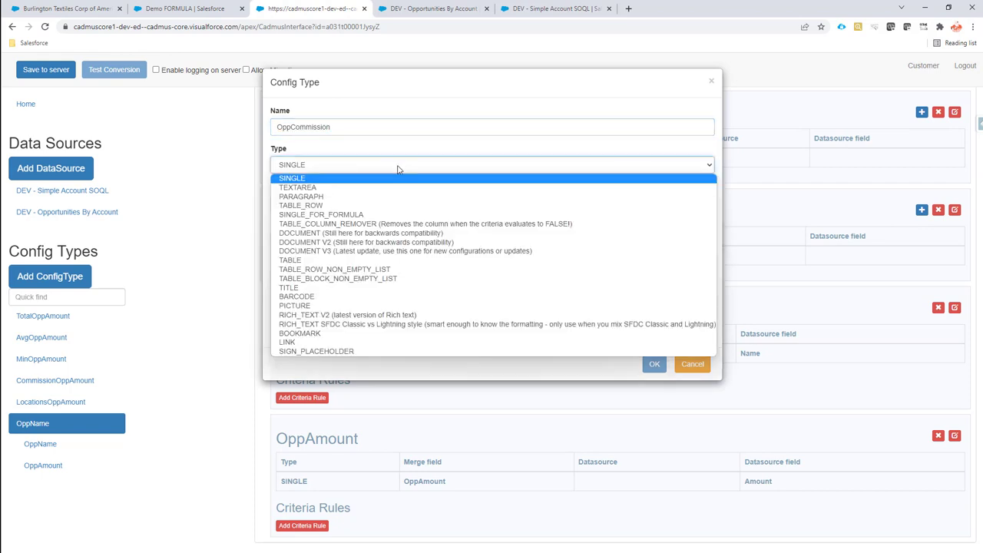
{"action": "left_click", "coordinate": [391, 213]}
{"action": "left_click", "coordinate": [353, 225]}
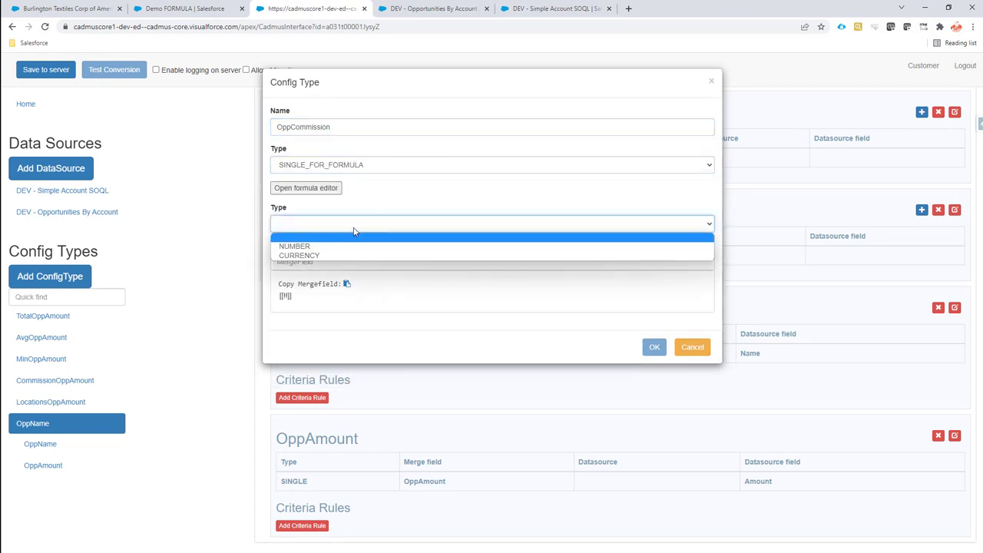
{"action": "left_click", "coordinate": [346, 253]}
{"action": "left_click", "coordinate": [341, 282]}
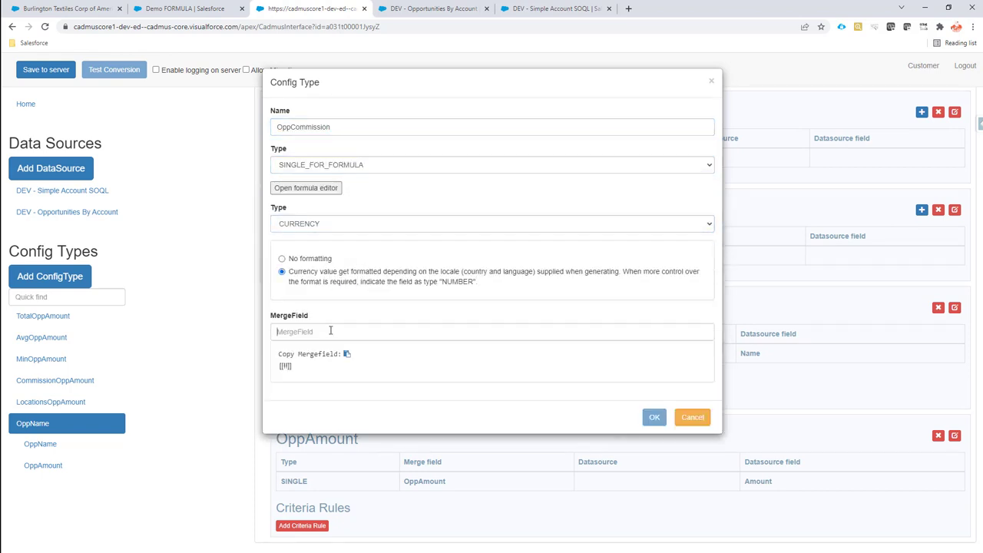
{"action": "left_click", "coordinate": [331, 331]}
{"action": "type", "text": "OppCommission"}
- Open the OppCommission formula editor, attach an arithmetic block to the result, and add a second arithmetic block for its second operand
{"action": "left_click", "coordinate": [326, 194]}
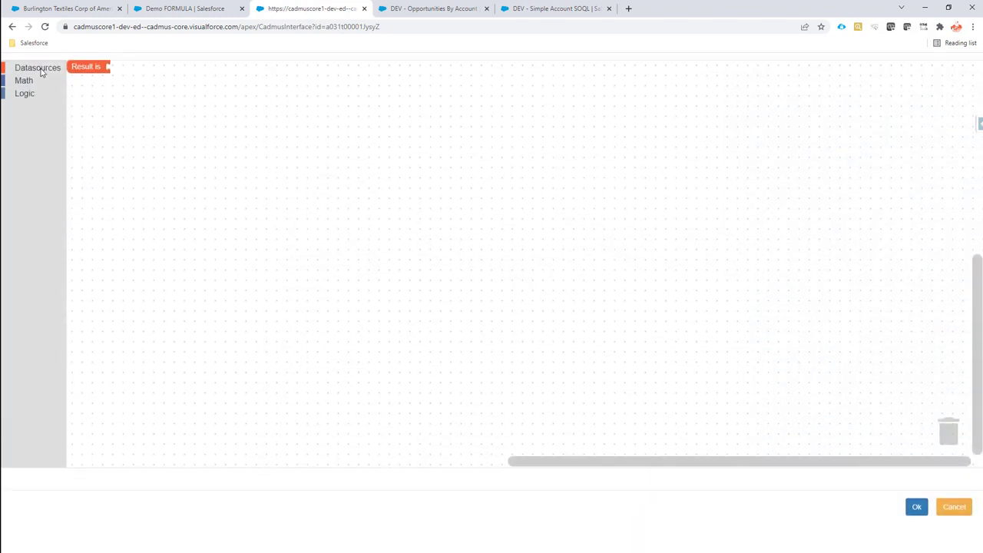
{"action": "left_click", "coordinate": [34, 71]}
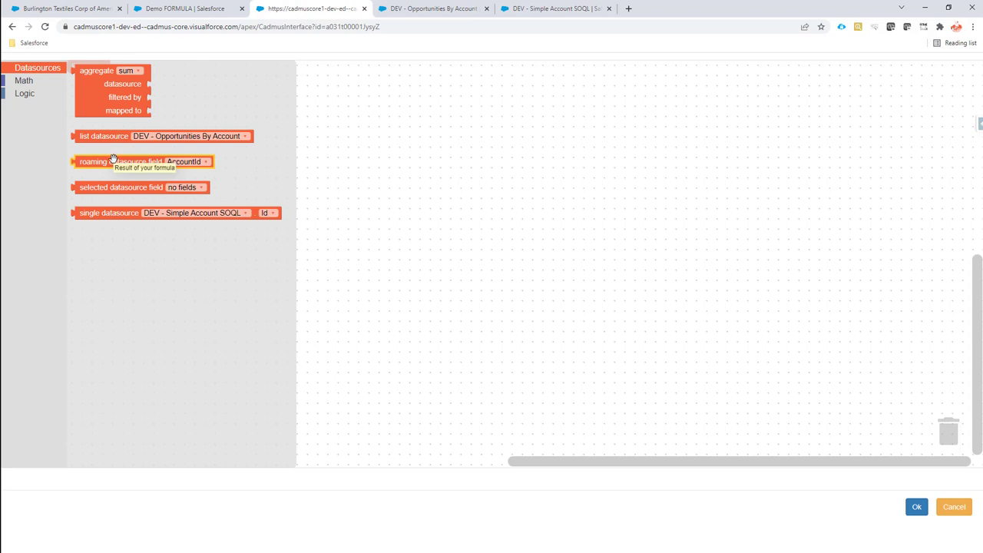
{"action": "left_click", "coordinate": [24, 81]}
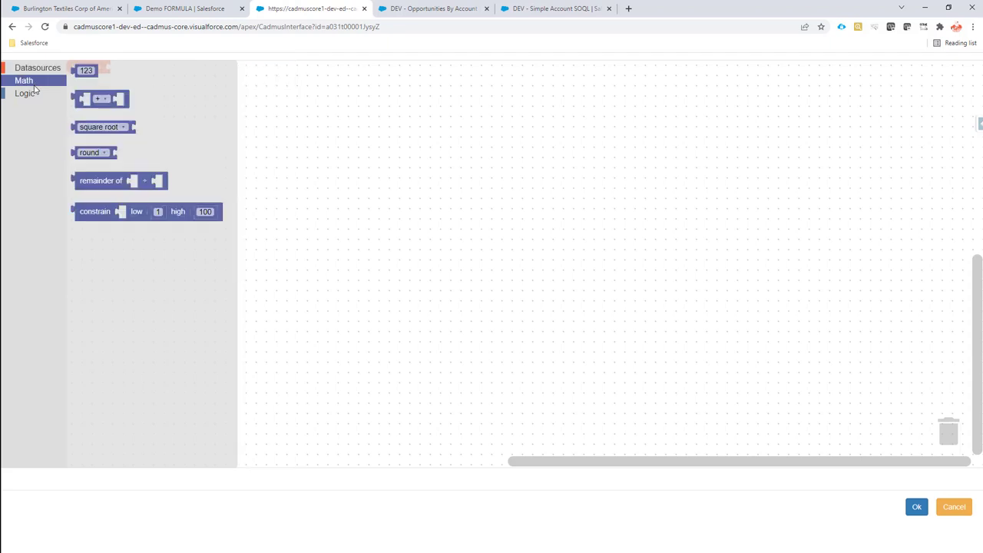
{"action": "left_click_drag", "start_coordinate": [77, 97], "coordinate": [118, 63]}
{"action": "left_click", "coordinate": [33, 83]}
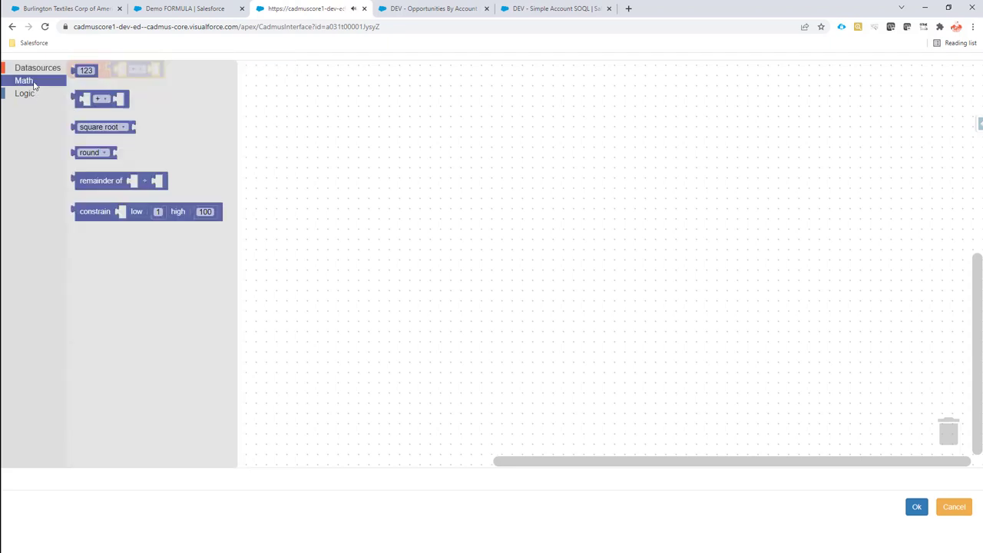
{"action": "left_click_drag", "start_coordinate": [80, 92], "coordinate": [166, 78]}
- Give the second arithmetic block the number 5 as its first operand and set its operator to division
{"action": "left_click", "coordinate": [35, 71]}
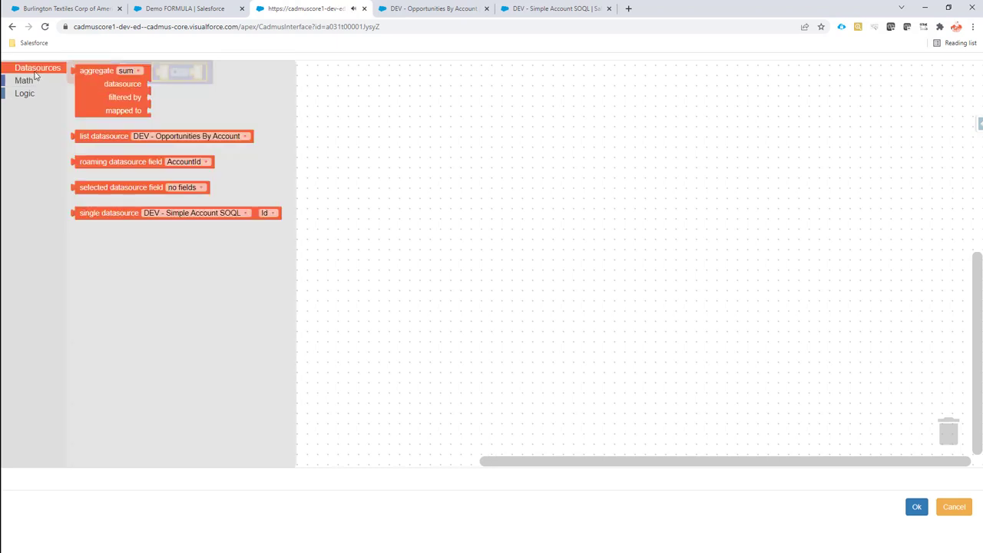
{"action": "left_click", "coordinate": [30, 81]}
{"action": "left_click_drag", "start_coordinate": [75, 67], "coordinate": [183, 91]}
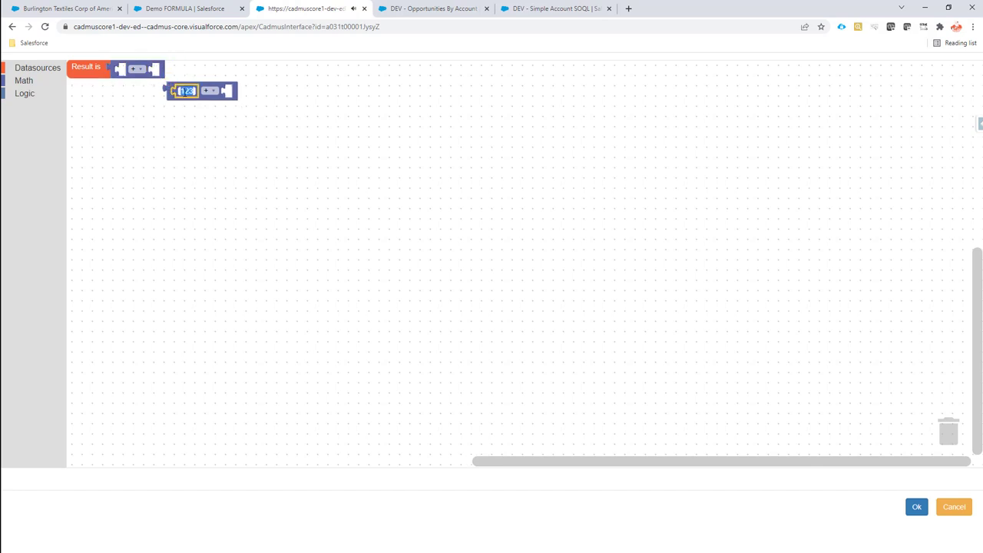
{"action": "type", "text": "5"}
{"action": "left_click", "coordinate": [202, 90]}
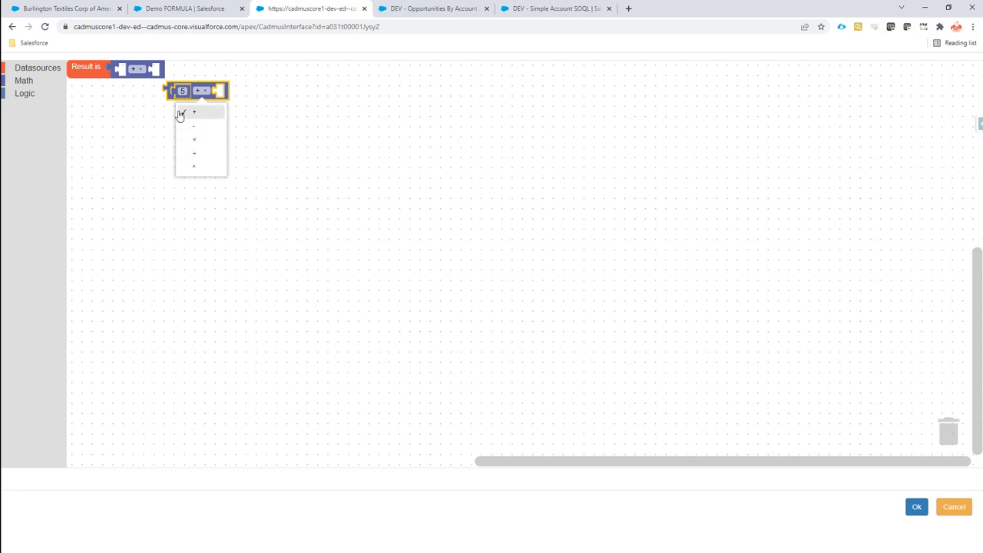
{"action": "left_click", "coordinate": [202, 153]}
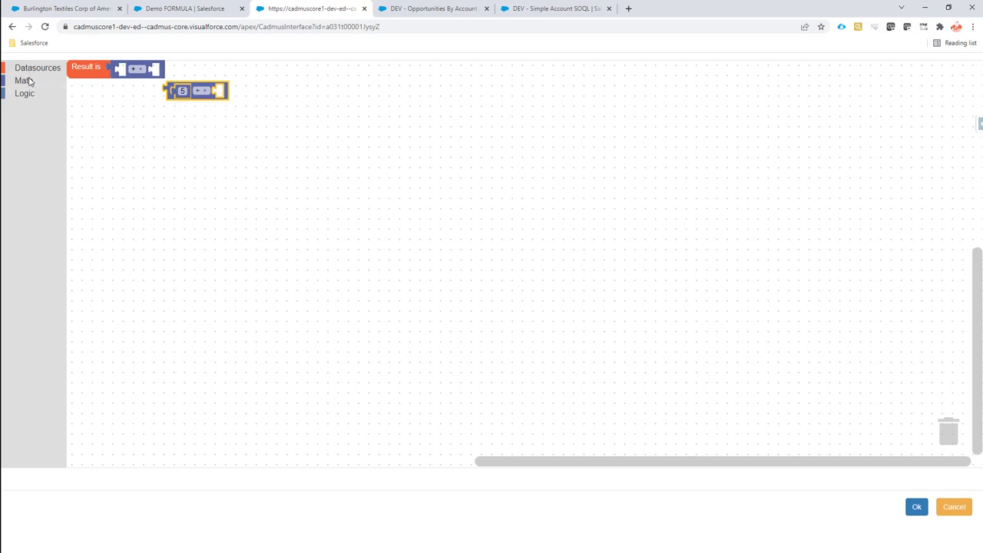
- Add 100 as the divisor and nest the 5 ÷ 100 block as the second operand of the result's arithmetic block
{"action": "left_click", "coordinate": [24, 81]}
{"action": "left_click_drag", "start_coordinate": [80, 69], "coordinate": [206, 91]}
{"action": "left_click", "coordinate": [227, 90]}
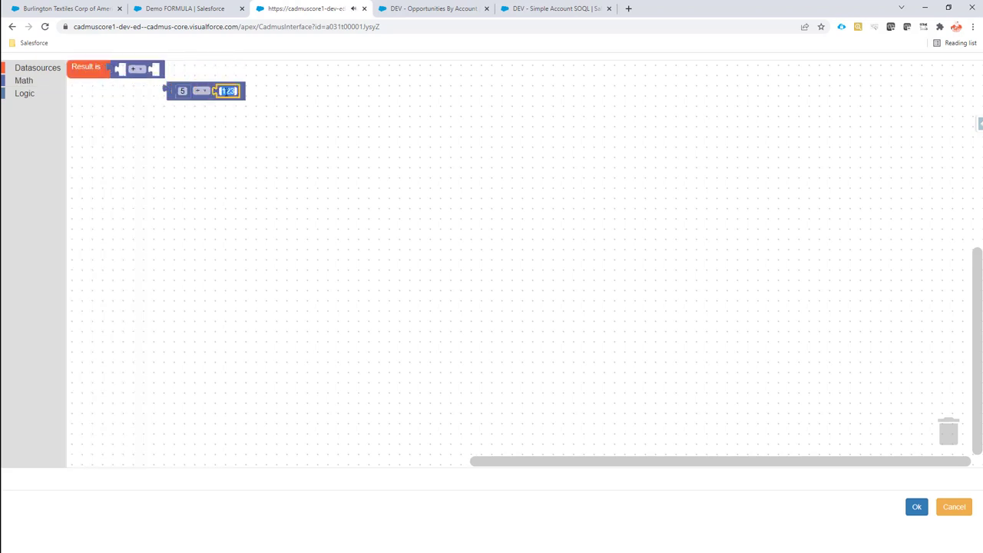
{"action": "type", "text": "5"}
{"action": "key", "text": "BackSpace"}
{"action": "type", "text": "100"}
{"action": "left_click", "coordinate": [225, 120]}
{"action": "left_click_drag", "start_coordinate": [197, 90], "coordinate": [171, 72]}
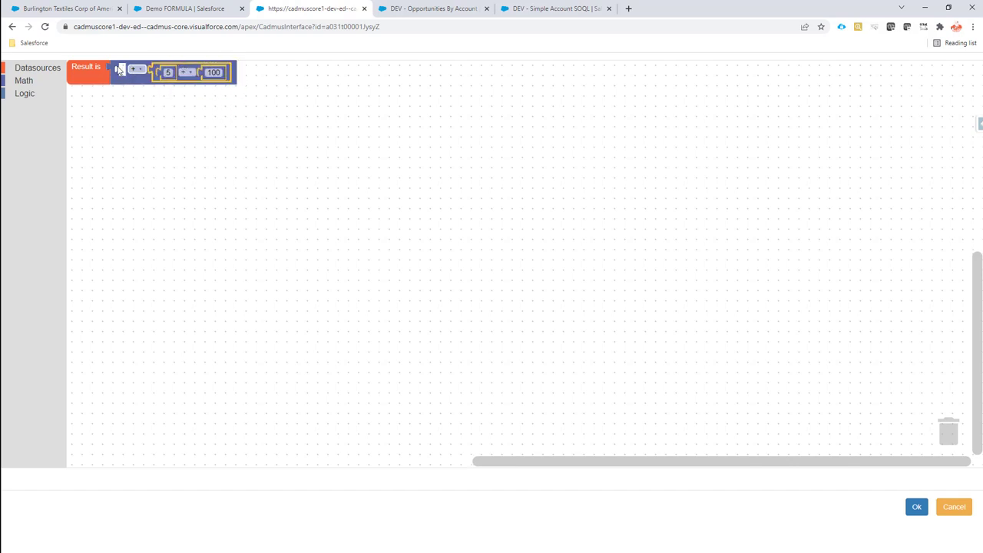
- Add a roaming datasource field block set to Amount as the first operand of the result's arithmetic block
{"action": "left_click", "coordinate": [42, 72]}
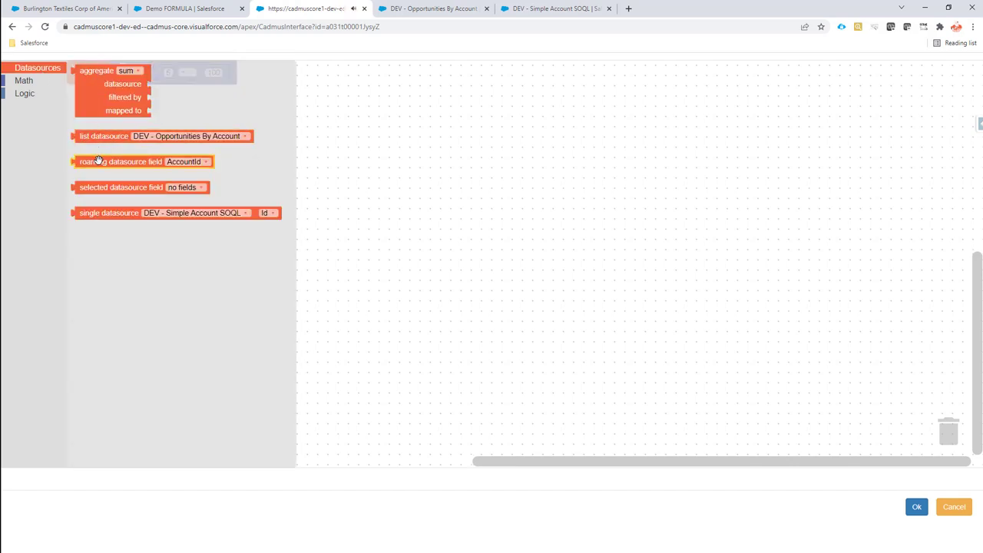
{"action": "left_click_drag", "start_coordinate": [98, 162], "coordinate": [149, 68]}
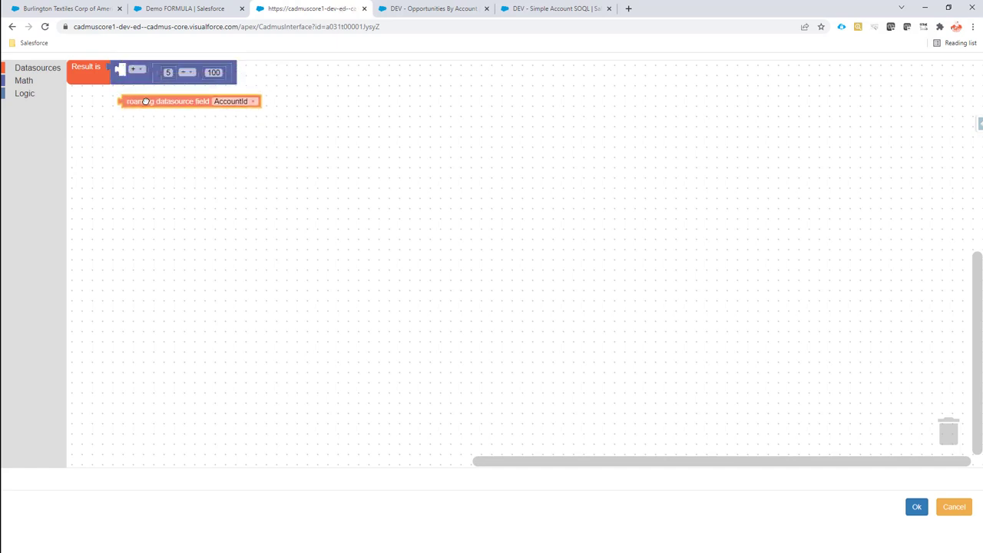
{"action": "left_click", "coordinate": [238, 103]}
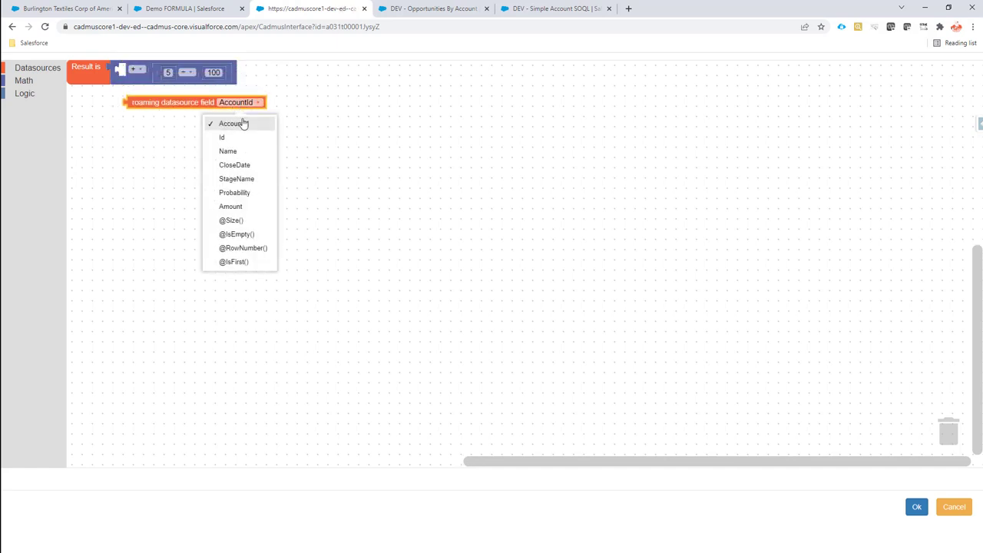
{"action": "left_click", "coordinate": [231, 206]}
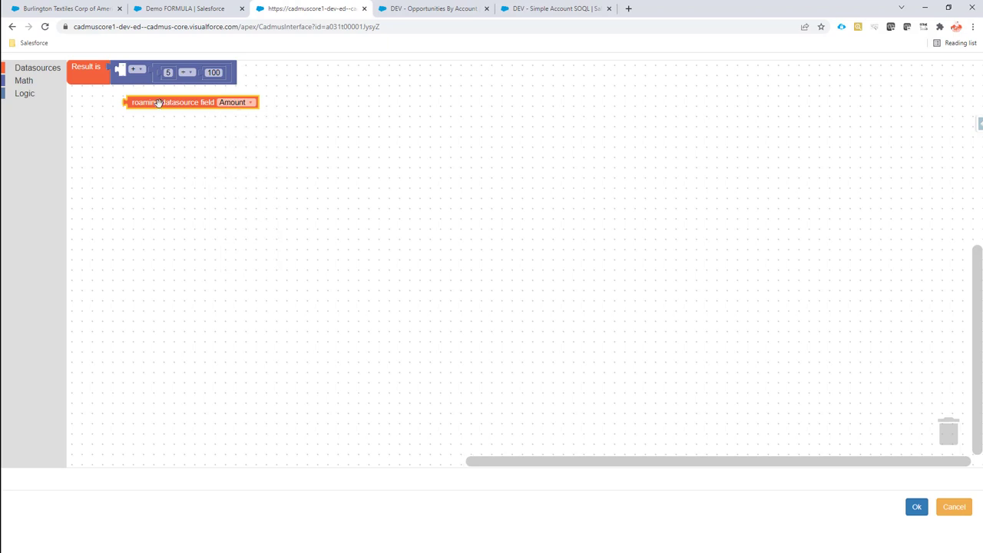
{"action": "left_click_drag", "start_coordinate": [146, 100], "coordinate": [142, 74]}
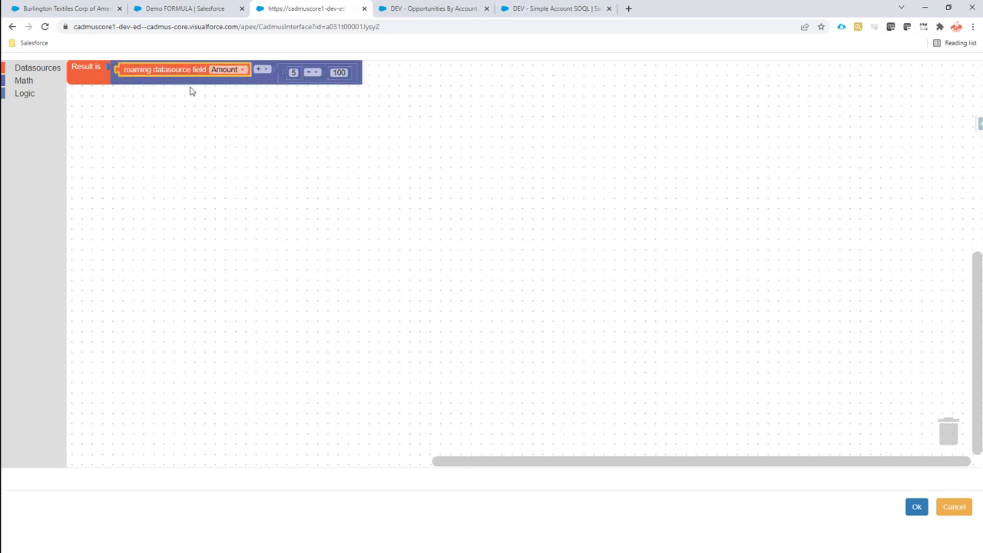
- Change the outer operator to multiplication, then confirm the formula and the OppCommission config type
{"action": "left_click", "coordinate": [225, 70]}
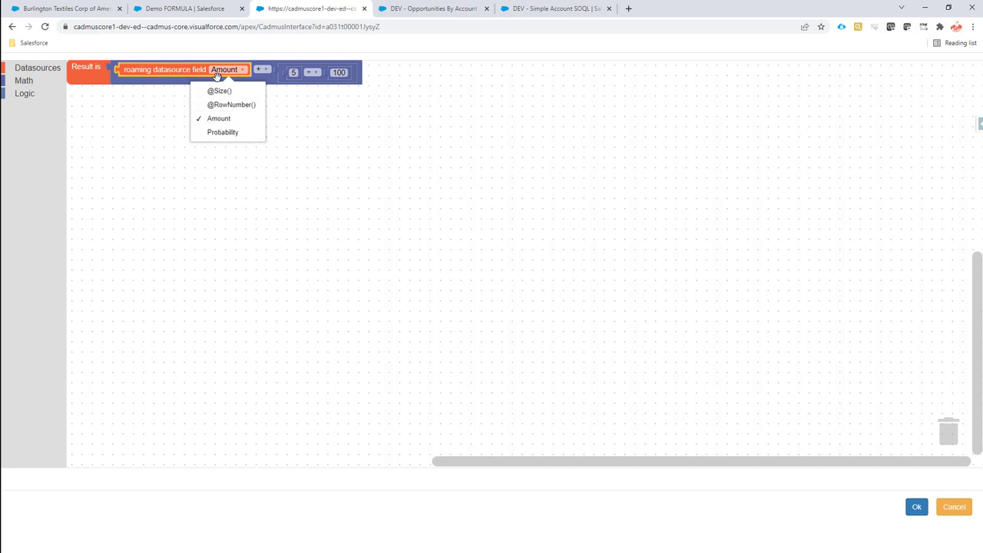
{"action": "left_click", "coordinate": [158, 126]}
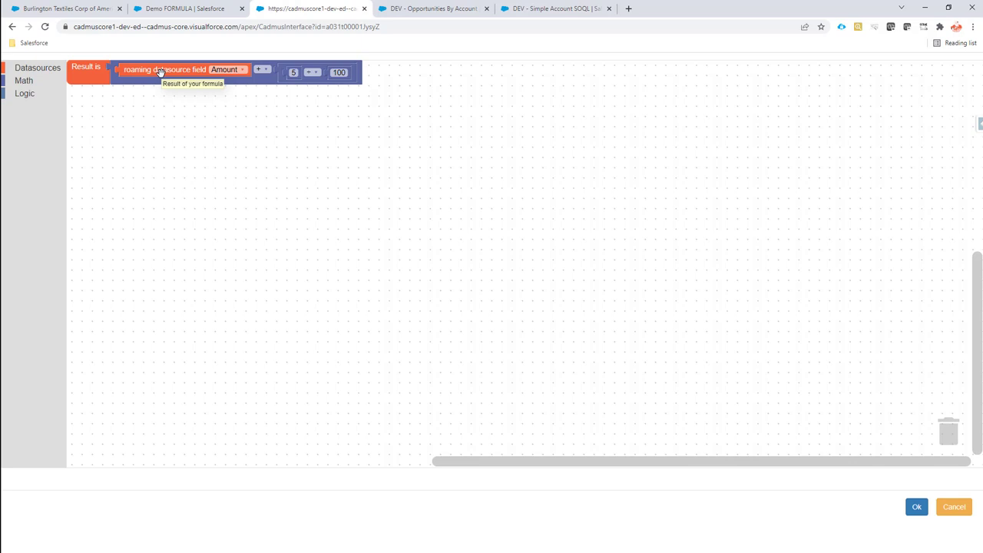
{"action": "left_click", "coordinate": [262, 70]}
{"action": "left_click", "coordinate": [265, 116]}
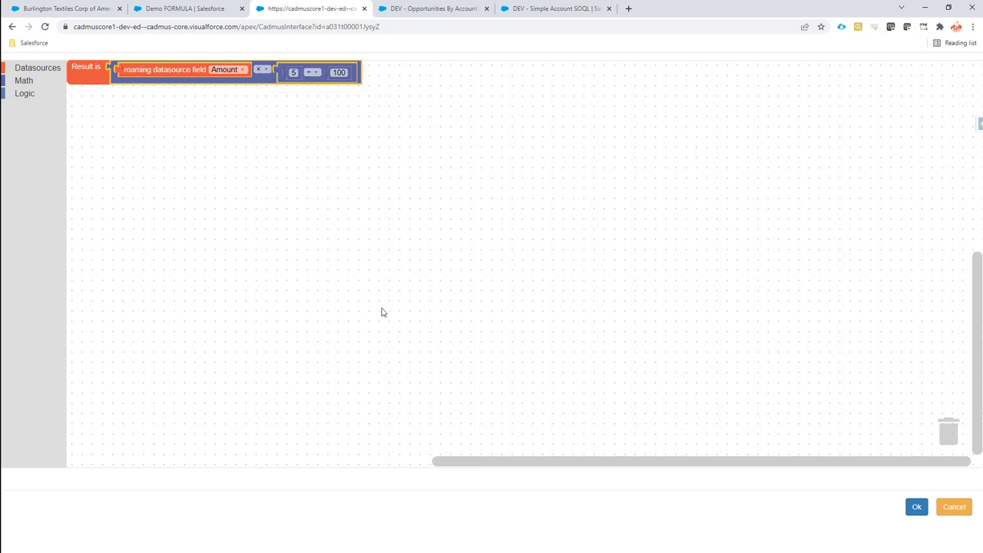
{"action": "left_click", "coordinate": [917, 507]}
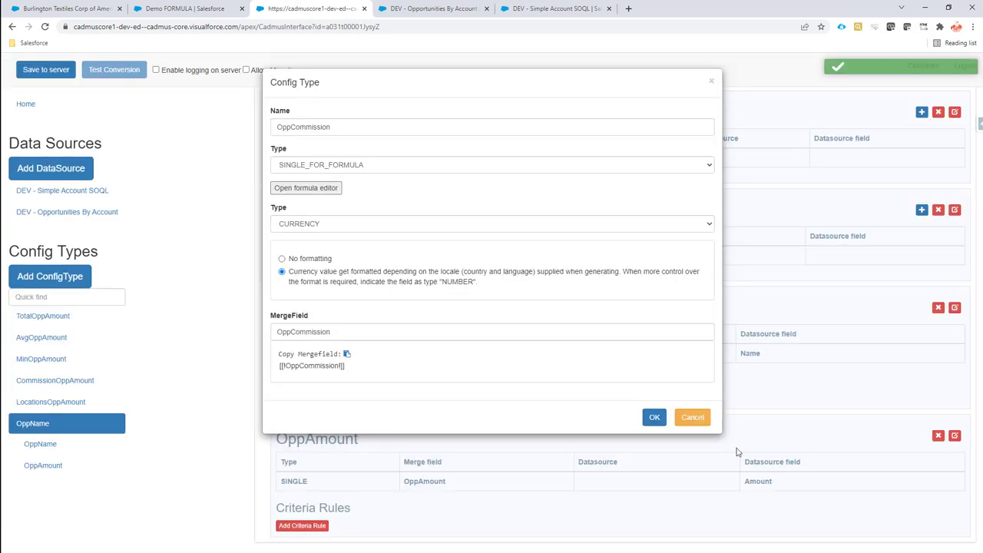
{"action": "left_click", "coordinate": [652, 415]}
- Save the configuration to the server and regenerate the Demo FORMULA preview on the Burlington Textiles account to check the Opp Commission column
{"action": "left_click", "coordinate": [46, 70]}
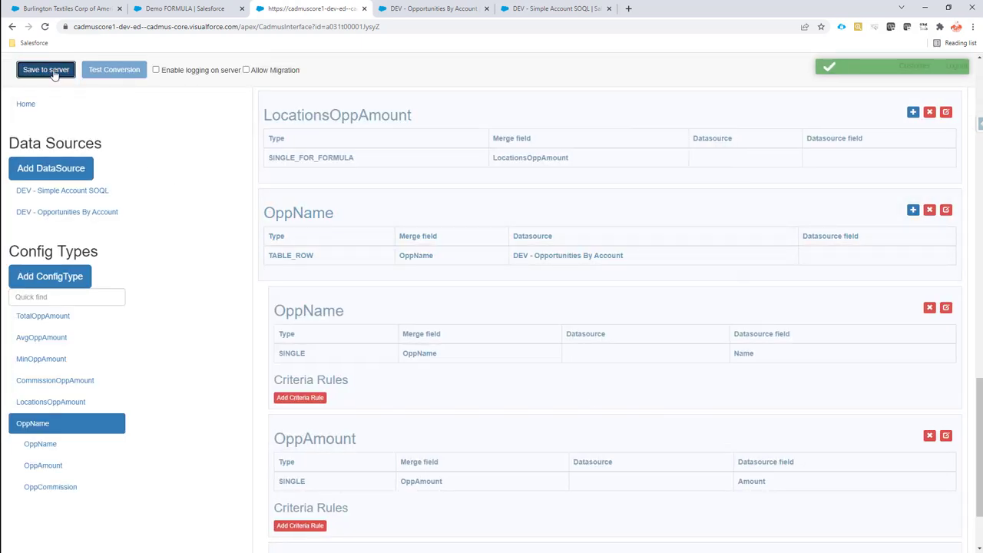
{"action": "left_click", "coordinate": [66, 9]}
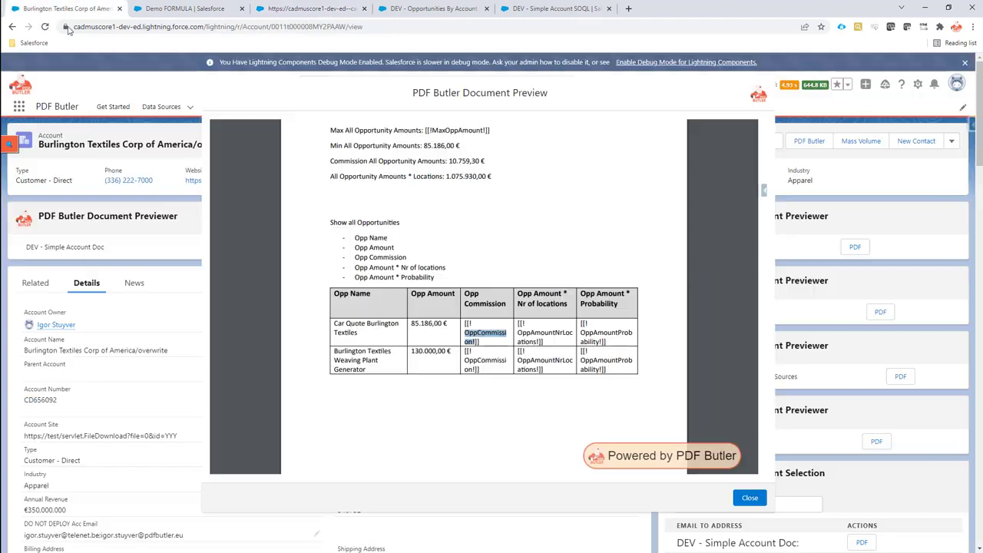
{"action": "left_click", "coordinate": [751, 498]}
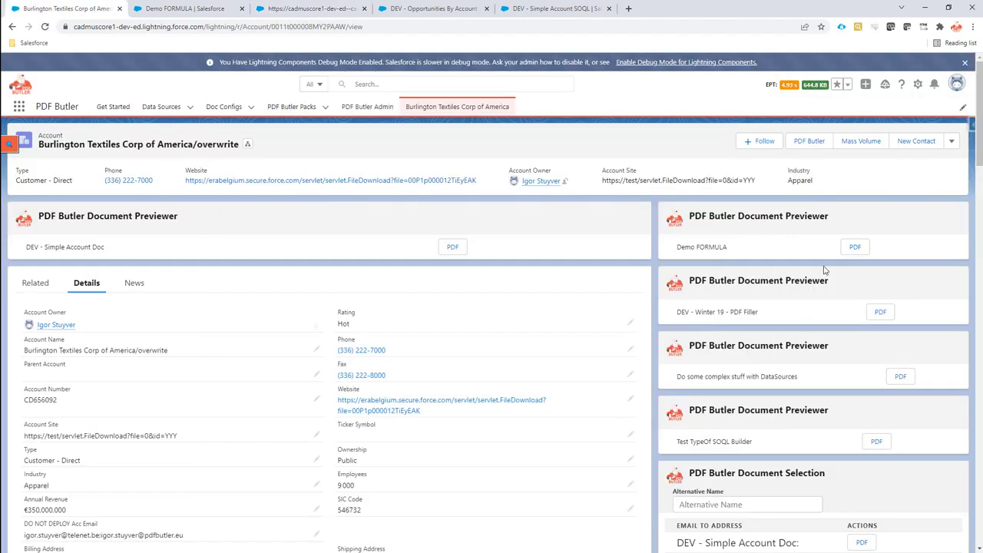
{"action": "left_click", "coordinate": [851, 248]}
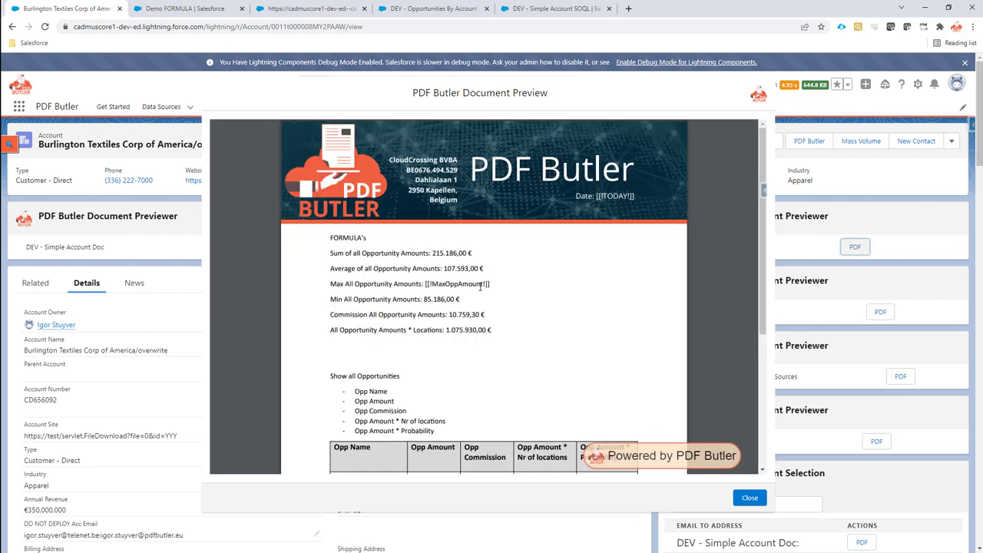
{"action": "scroll", "coordinate": [458, 345], "scroll_direction": "down", "scroll_amount": 5}
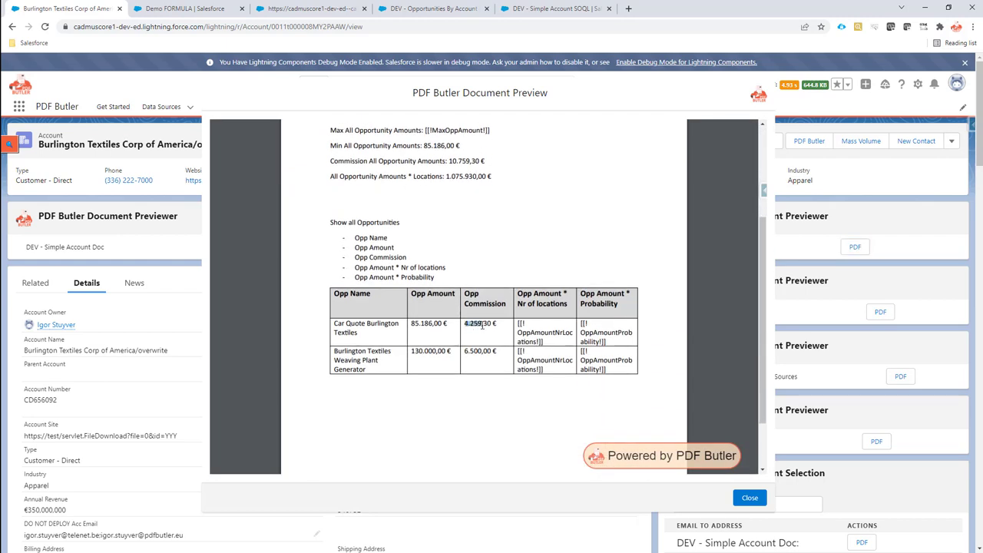
{"action": "left_click_drag", "start_coordinate": [466, 351], "coordinate": [485, 352]}
{"action": "left_click_drag", "start_coordinate": [587, 303], "coordinate": [608, 301]}
{"action": "left_click_drag", "start_coordinate": [519, 294], "coordinate": [556, 305]}
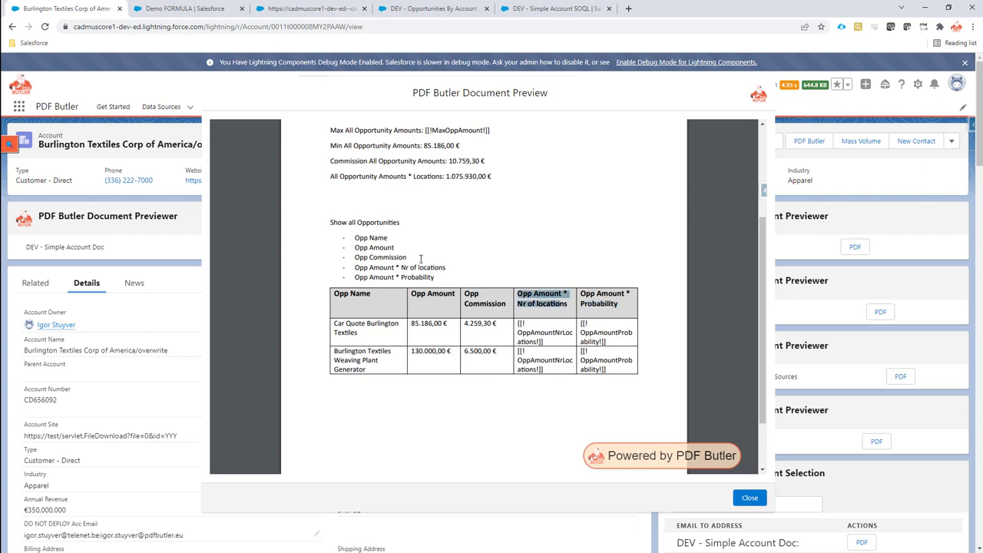
- Switch to the Word template, copy the OppAmountNrLocations merge field name from the table row, and return to the configuration page
{"action": "left_click_drag", "start_coordinate": [581, 294], "coordinate": [620, 307]}
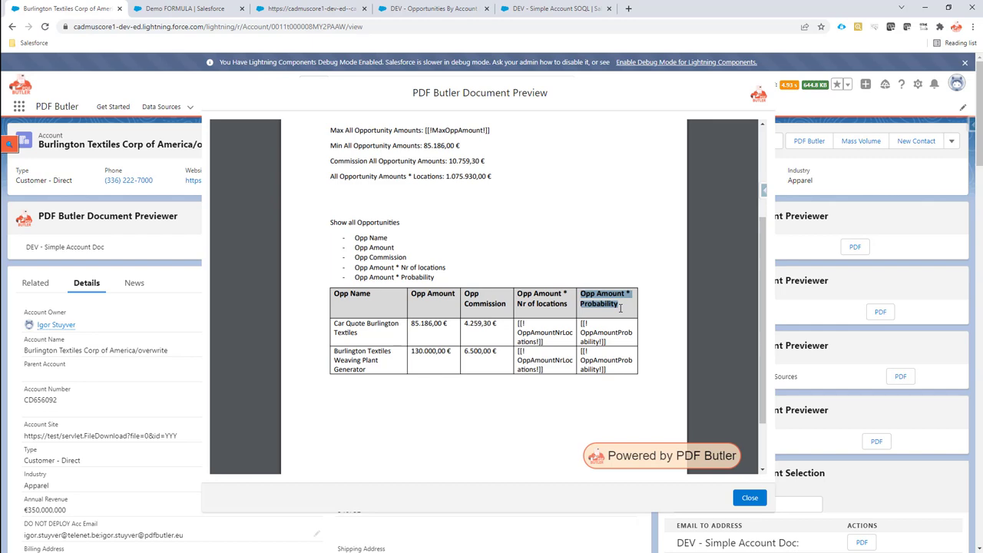
{"action": "left_click", "coordinate": [307, 8]}
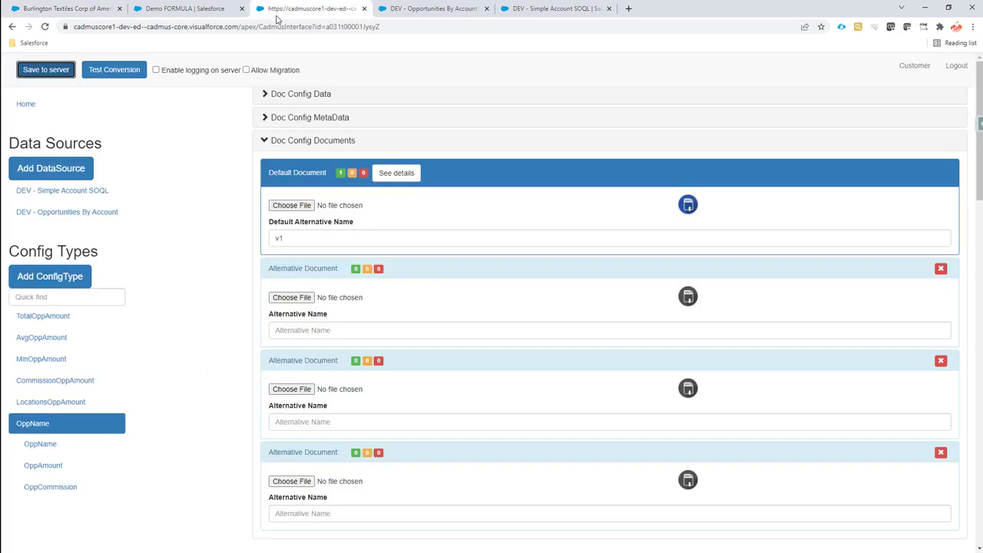
{"action": "key", "text": "alt+Tab"}
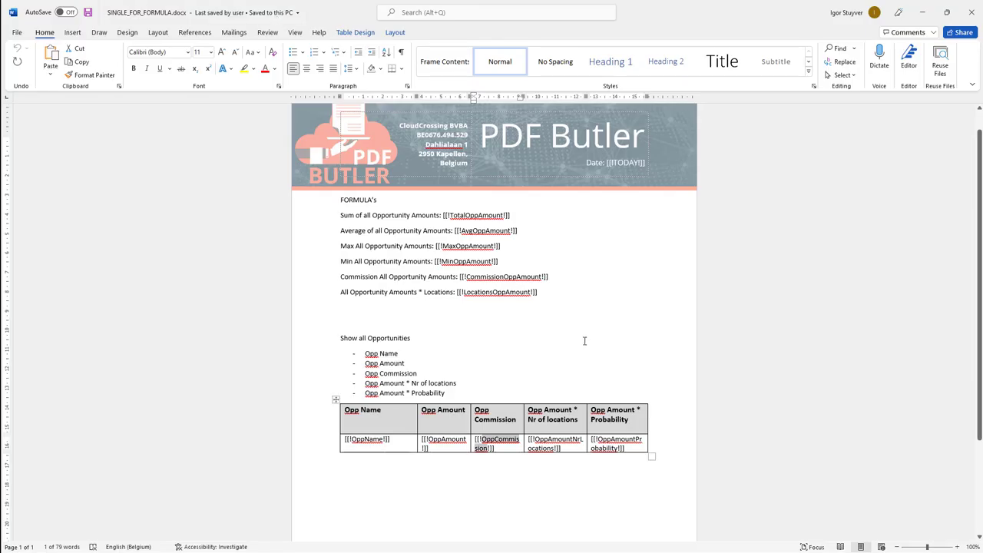
{"action": "double_click", "coordinate": [549, 439]}
{"action": "key", "text": "ctrl+c"}
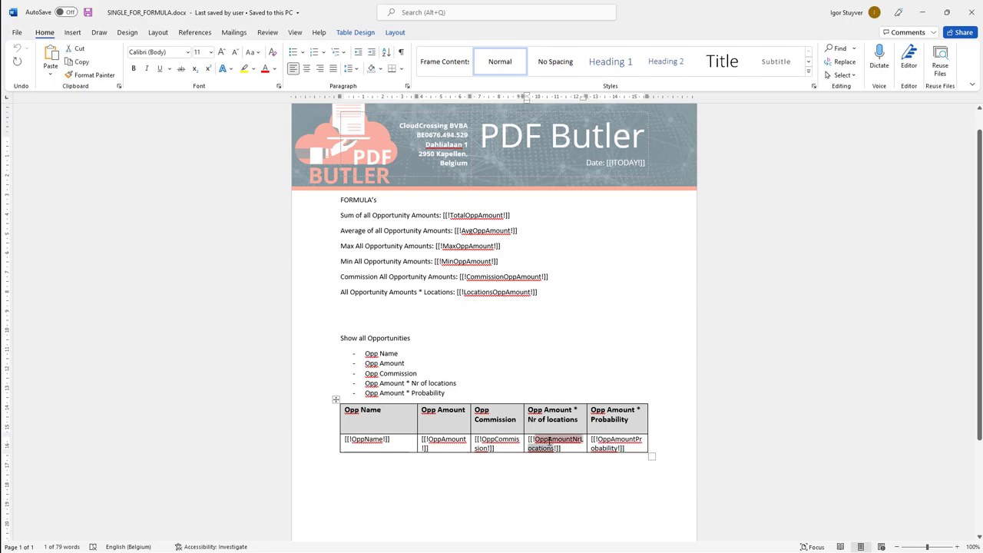
{"action": "key", "text": "alt+Tab"}
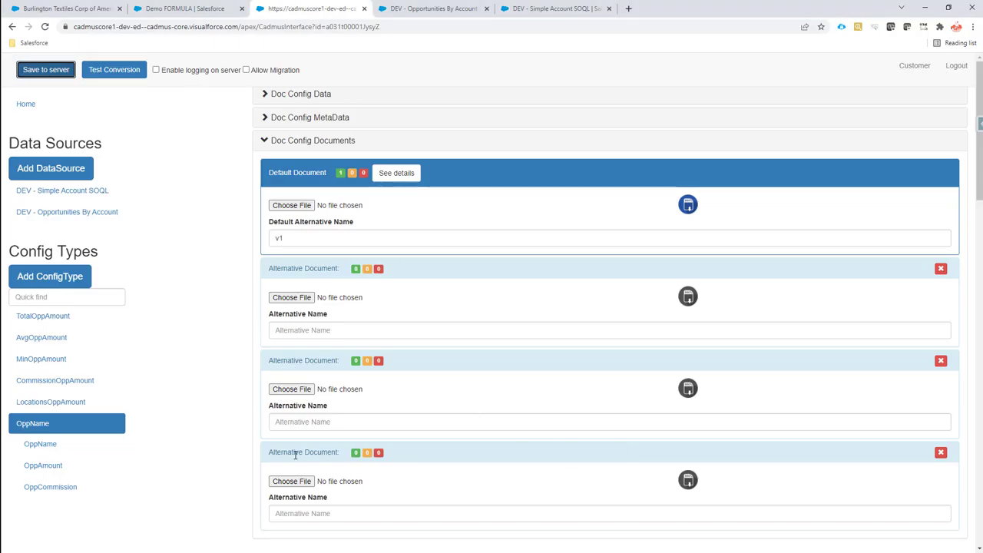
- Add a child config type under the OppName table row, named OppAmountNrLocations with type SINGLE_FOR_FORMULA
{"action": "left_click", "coordinate": [82, 447]}
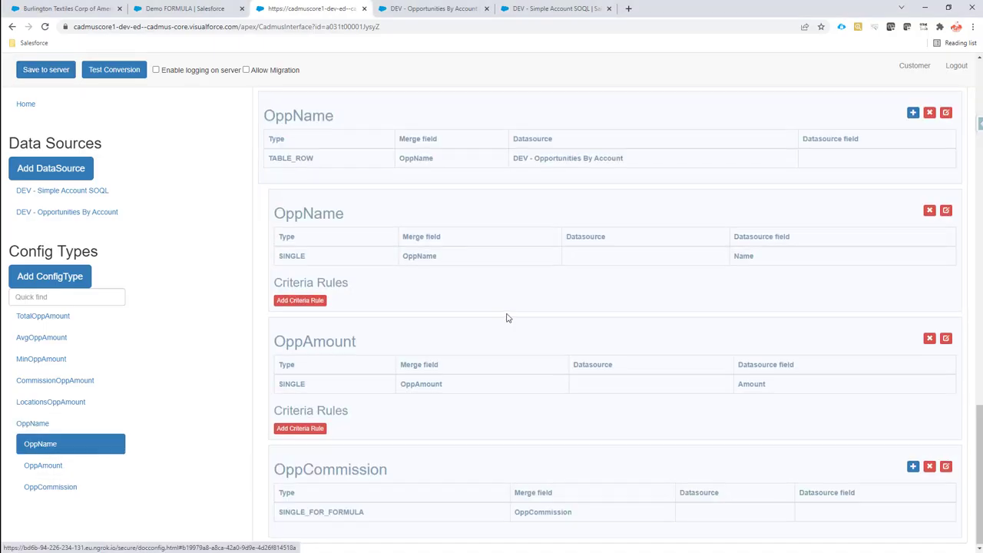
{"action": "scroll", "coordinate": [858, 195], "scroll_direction": "up", "scroll_amount": 1}
{"action": "left_click", "coordinate": [922, 215]}
{"action": "left_click", "coordinate": [340, 129]}
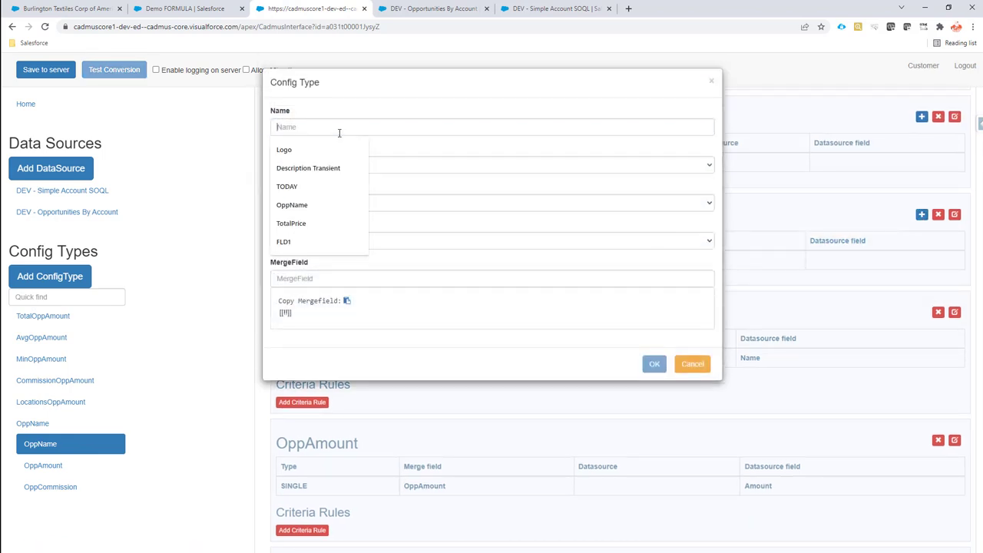
{"action": "key", "text": "ctrl+v"}
{"action": "left_click", "coordinate": [338, 165]}
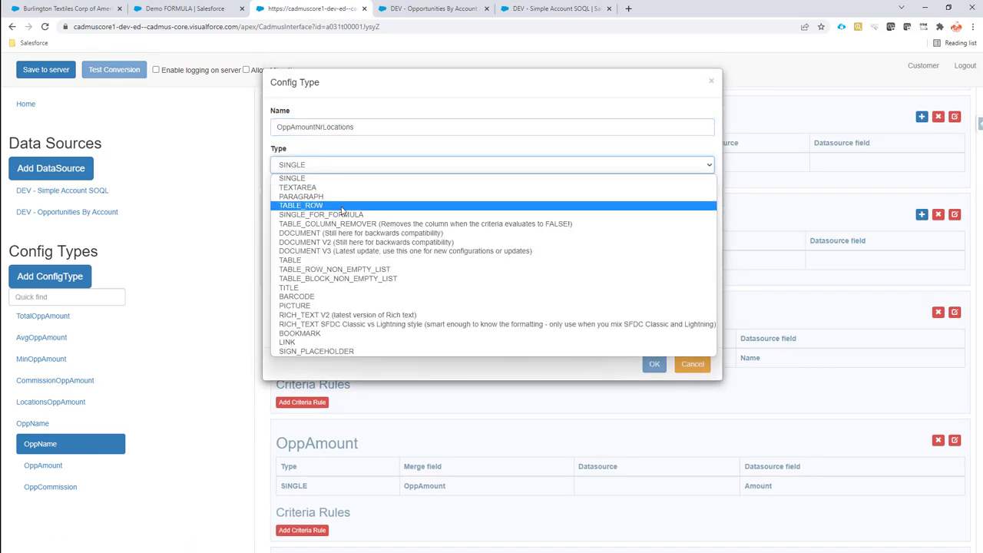
{"action": "left_click", "coordinate": [340, 198]}
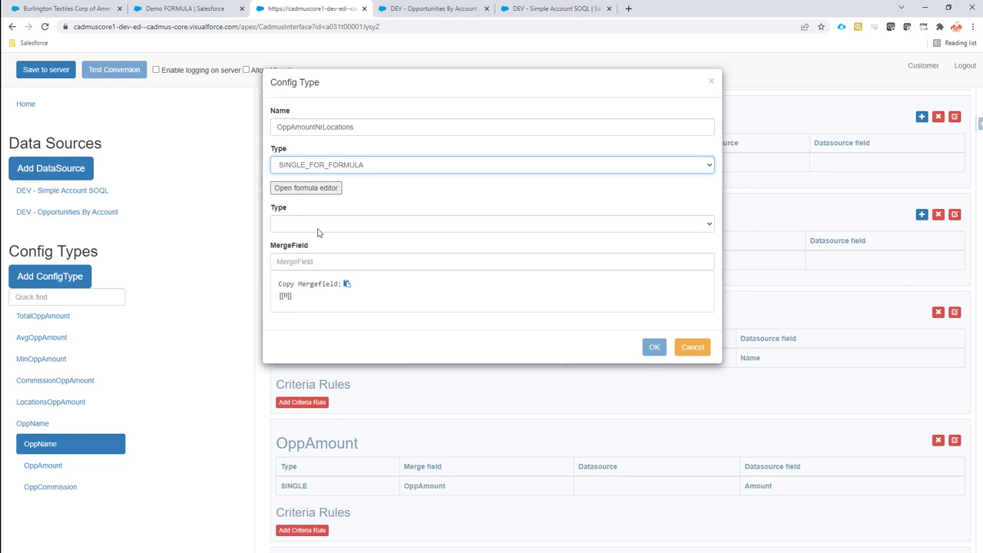
- Set the value type to CURRENCY with locale-dependent formatting and enter OppAmountNrLocations as the merge field
{"action": "left_click", "coordinate": [317, 227]}
{"action": "left_click", "coordinate": [318, 257]}
{"action": "left_click", "coordinate": [321, 286]}
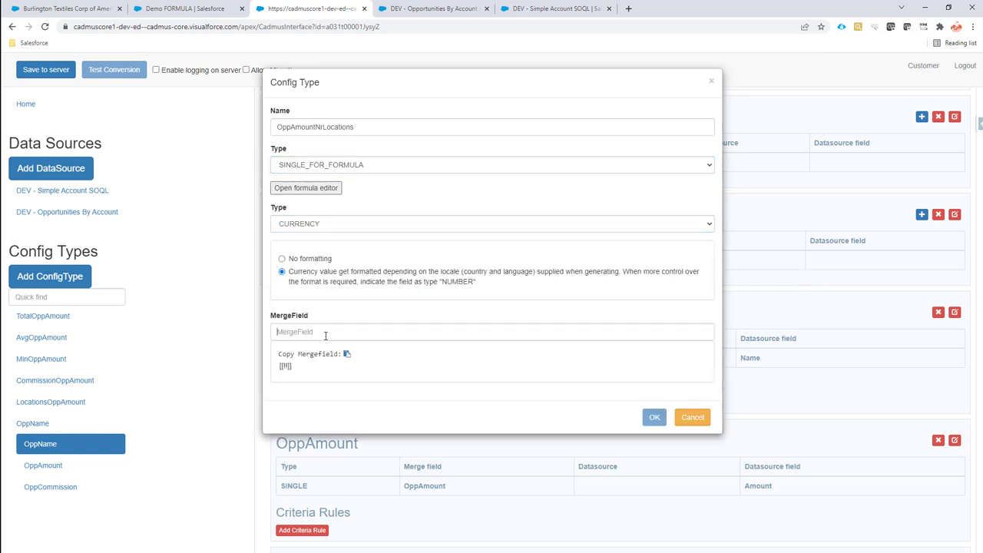
{"action": "left_click", "coordinate": [326, 335]}
{"action": "key", "text": "ctrl+v"}
- Open the formula editor for OppAmountNrLocations and attach an arithmetic block to the result
{"action": "left_click", "coordinate": [305, 188]}
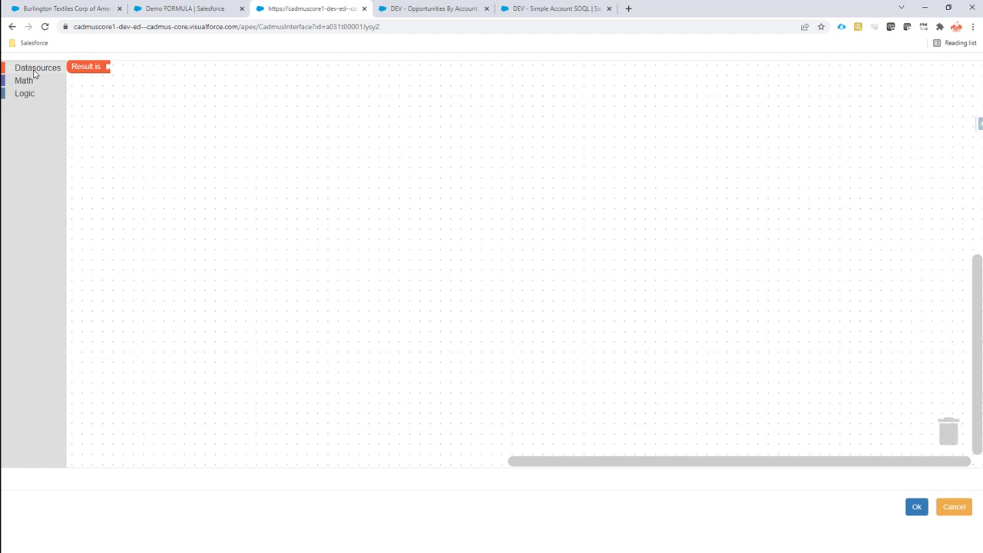
{"action": "left_click", "coordinate": [33, 79]}
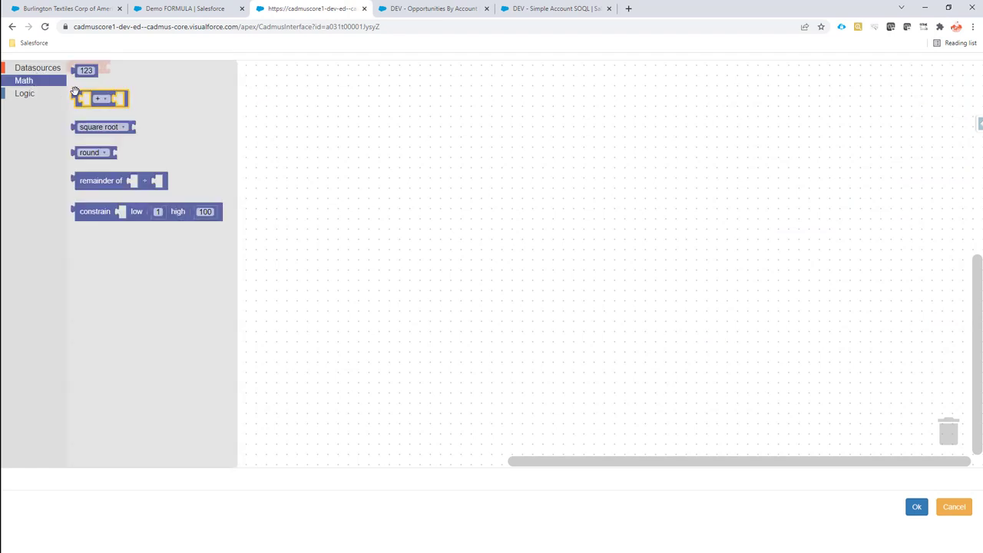
{"action": "left_click_drag", "start_coordinate": [94, 97], "coordinate": [109, 67]}
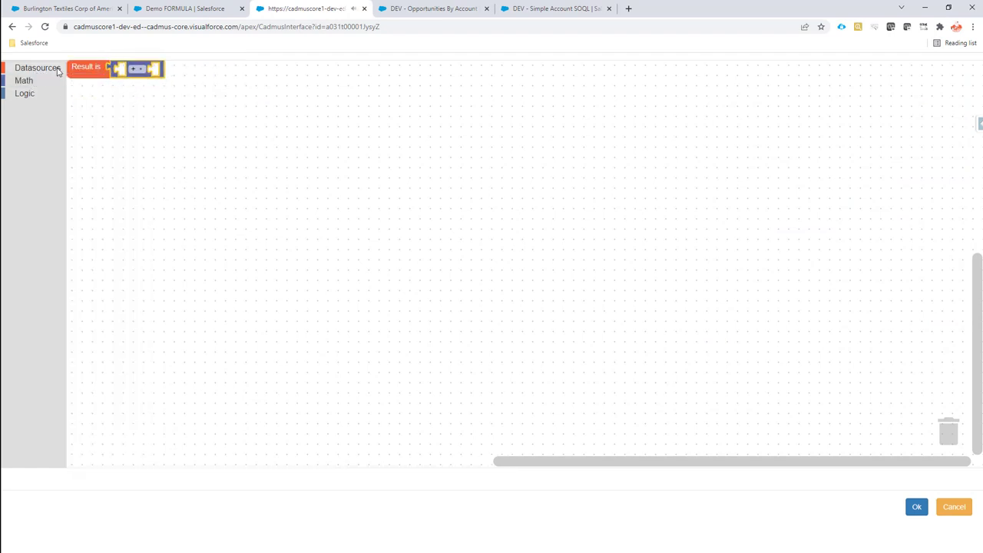
- Add a roaming datasource field block set to Amount as the first operand and change the operator to multiplication
{"action": "left_click", "coordinate": [47, 70]}
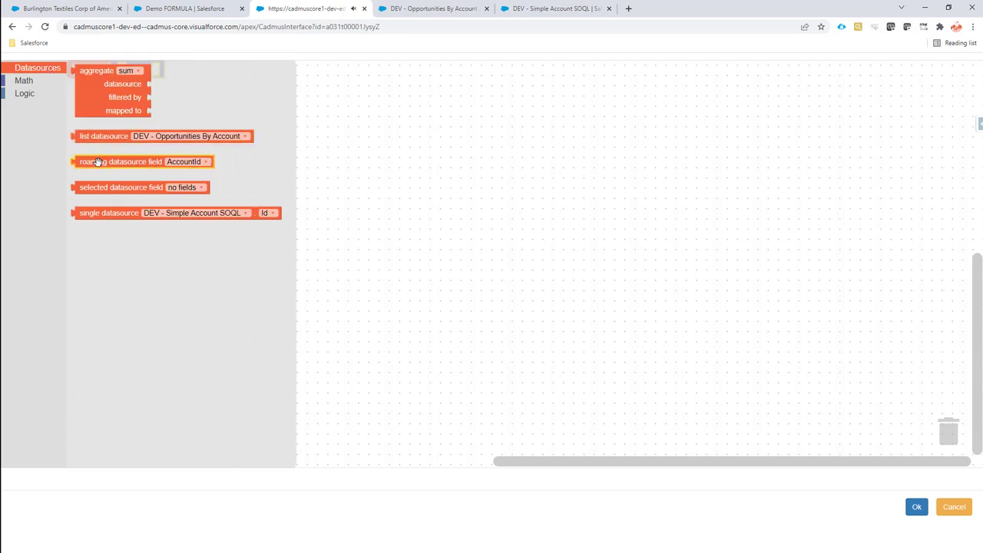
{"action": "left_click_drag", "start_coordinate": [98, 162], "coordinate": [150, 114]}
{"action": "left_click", "coordinate": [231, 113]}
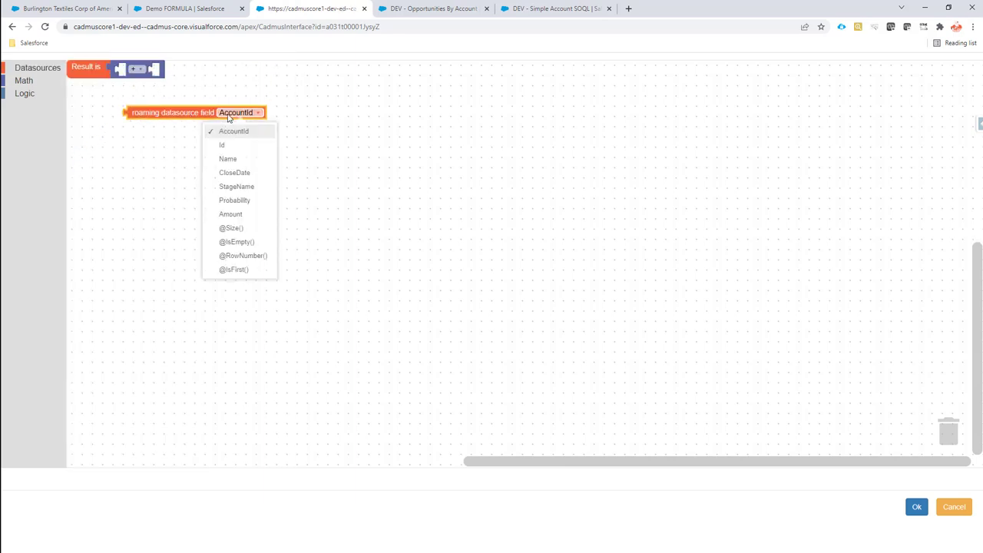
{"action": "left_click", "coordinate": [253, 218]}
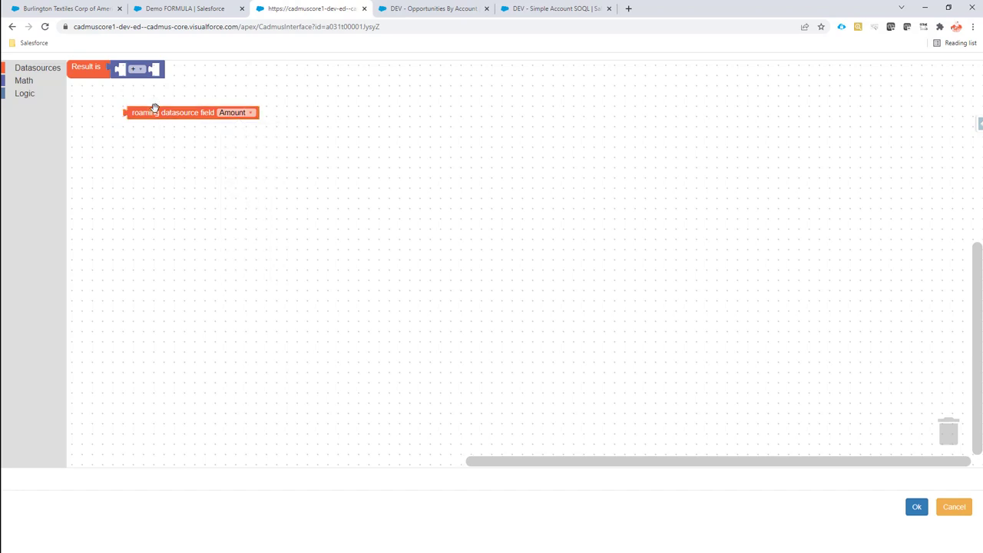
{"action": "left_click_drag", "start_coordinate": [154, 108], "coordinate": [155, 69]}
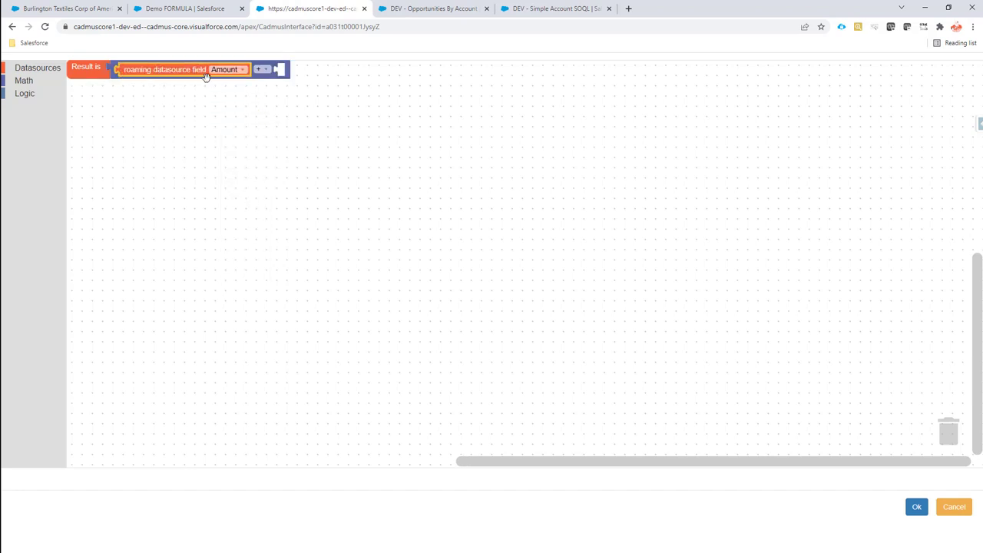
{"action": "left_click", "coordinate": [259, 70]}
{"action": "left_click", "coordinate": [266, 120]}
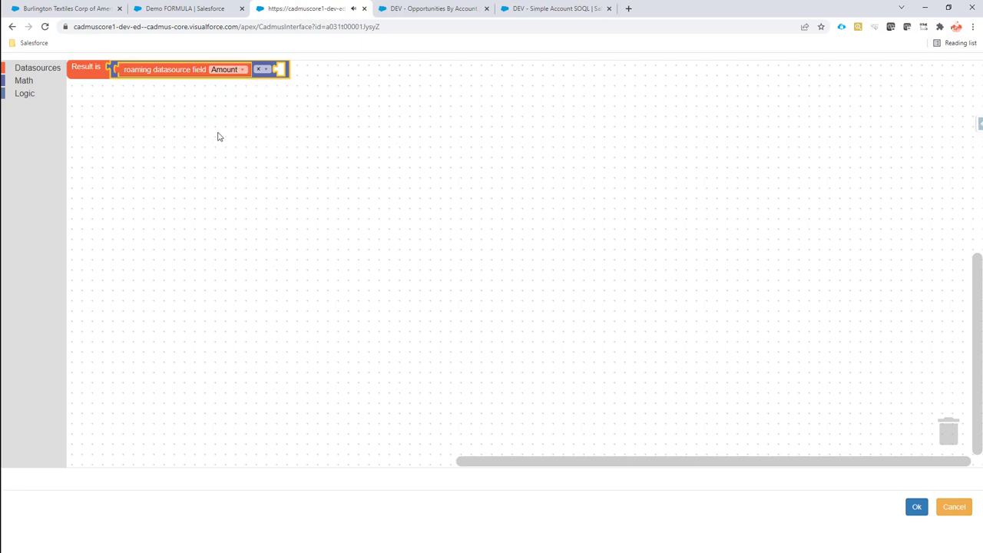
- Add DEV - Simple Account SOQL's cadmus_core__NumberofLocations__c single datasource block as the second operand, then confirm the formula and config type
{"action": "left_click", "coordinate": [25, 71]}
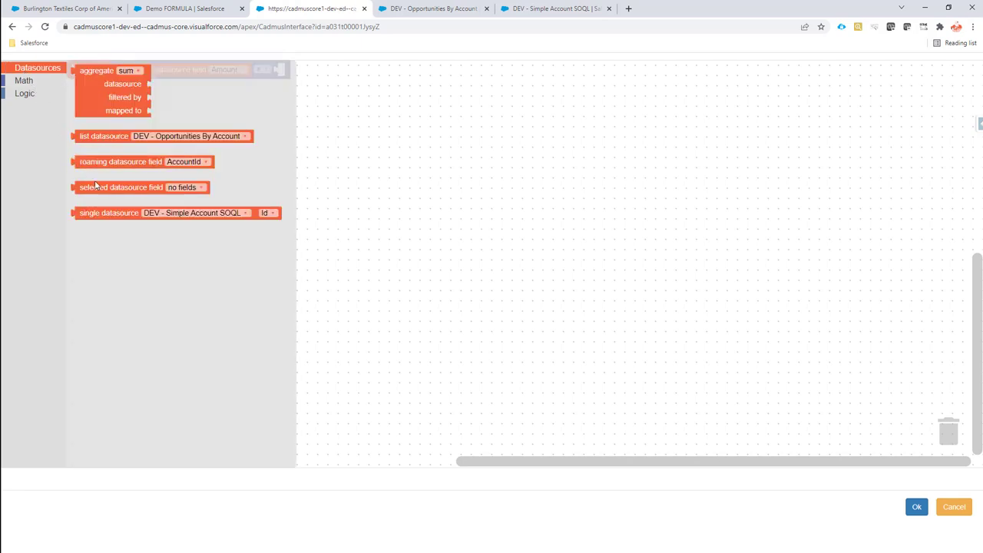
{"action": "left_click", "coordinate": [99, 211]}
{"action": "left_click_drag", "start_coordinate": [105, 213], "coordinate": [309, 185]}
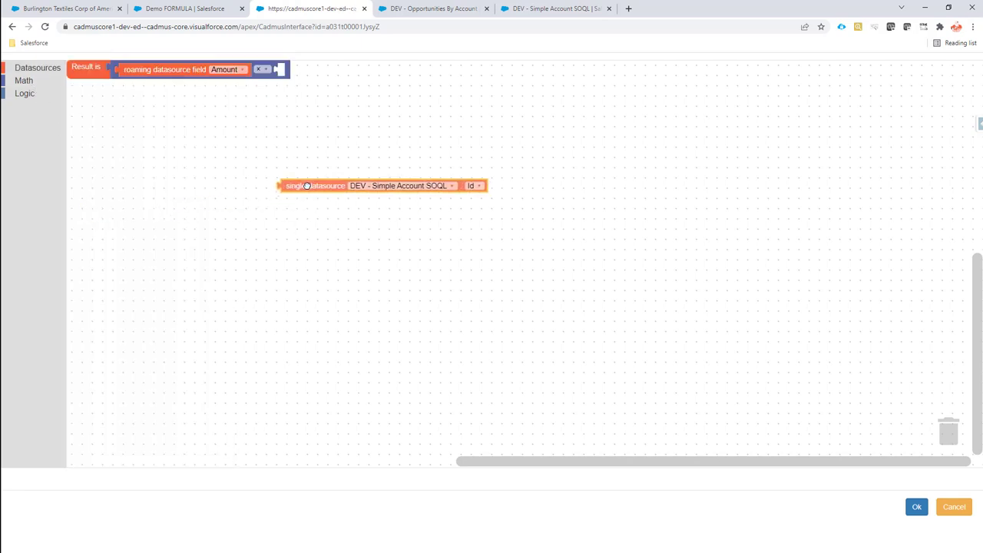
{"action": "left_click", "coordinate": [480, 185]}
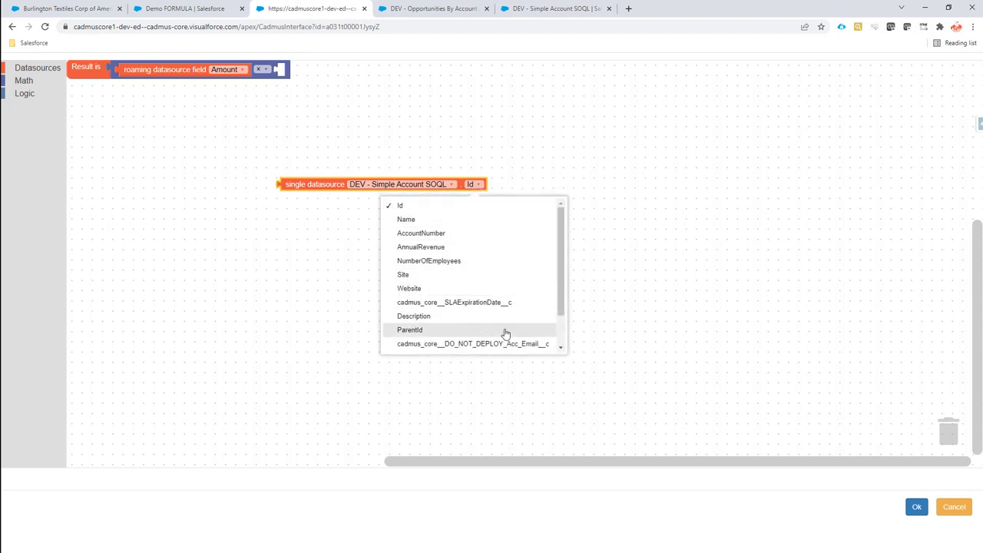
{"action": "scroll", "coordinate": [506, 332], "scroll_direction": "down", "scroll_amount": 2}
{"action": "left_click", "coordinate": [474, 344]}
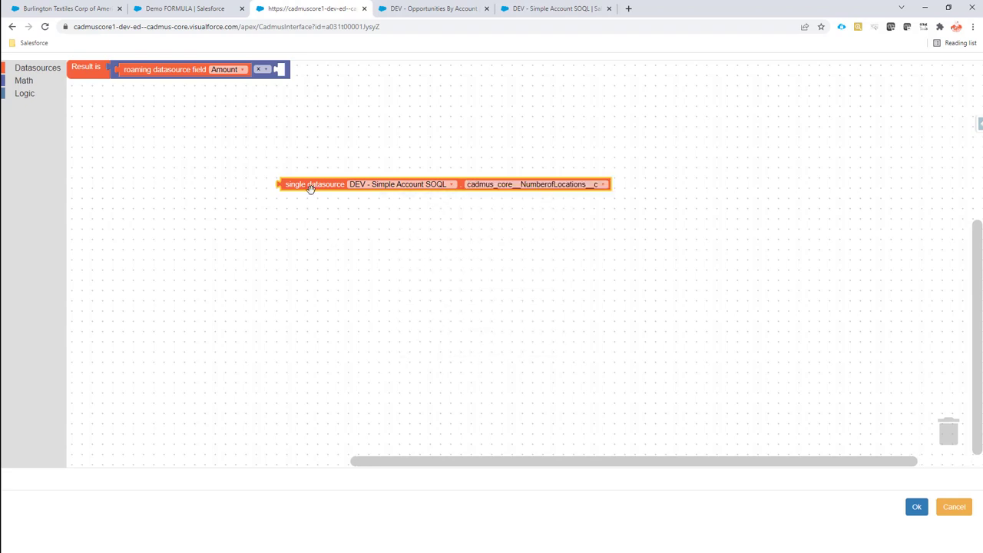
{"action": "left_click_drag", "start_coordinate": [309, 184], "coordinate": [308, 70]}
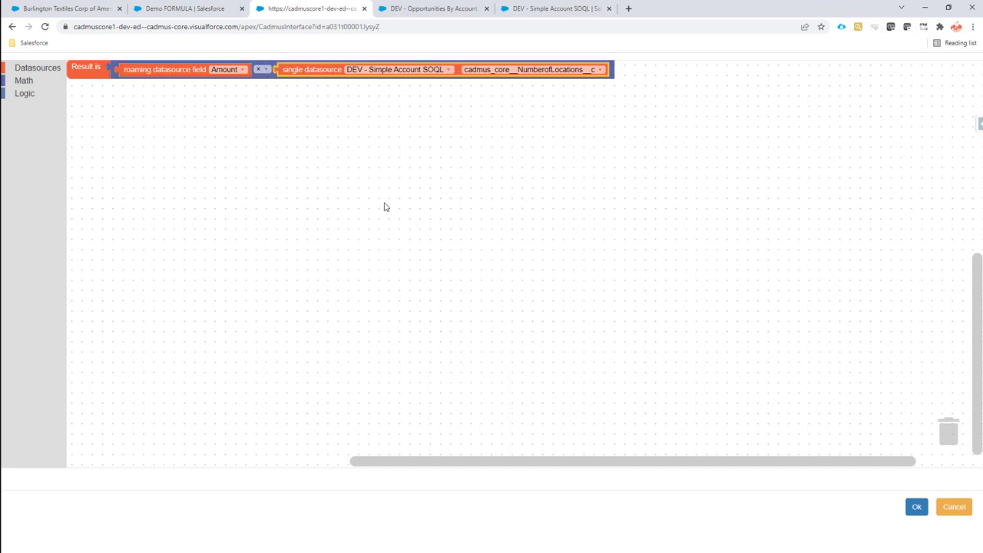
{"action": "left_click", "coordinate": [916, 507]}
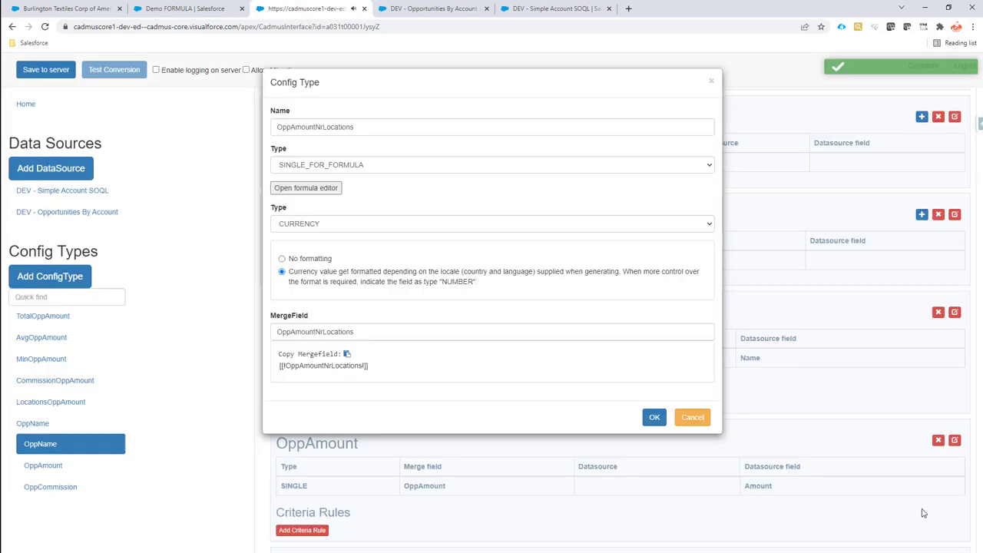
{"action": "left_click", "coordinate": [655, 421]}
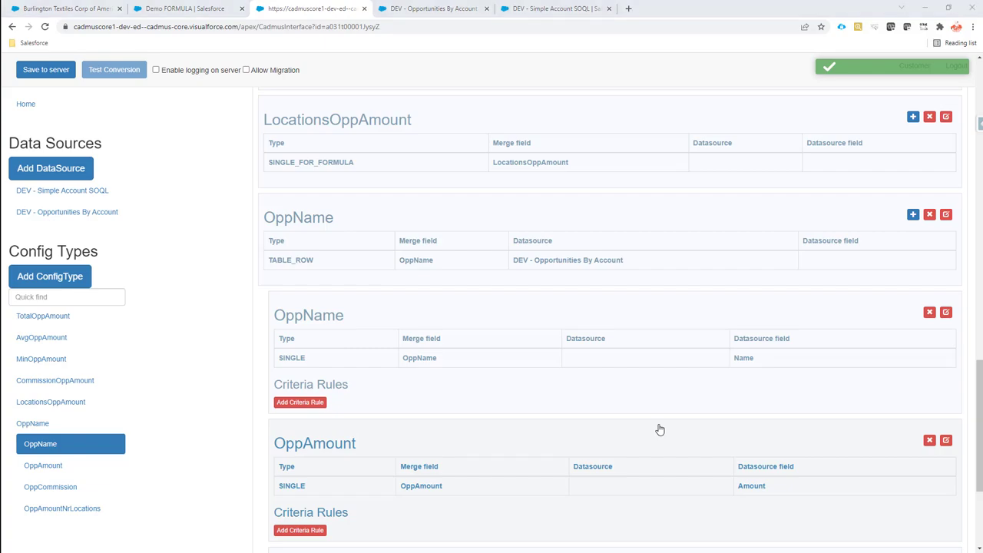
- Switch to the Word template, copy the OppAmountProbability merge field name, and return to the configuration page
{"action": "key", "text": "alt+Tab"}
{"action": "double_click", "coordinate": [621, 440]}
{"action": "key", "text": "ctrl+c"}
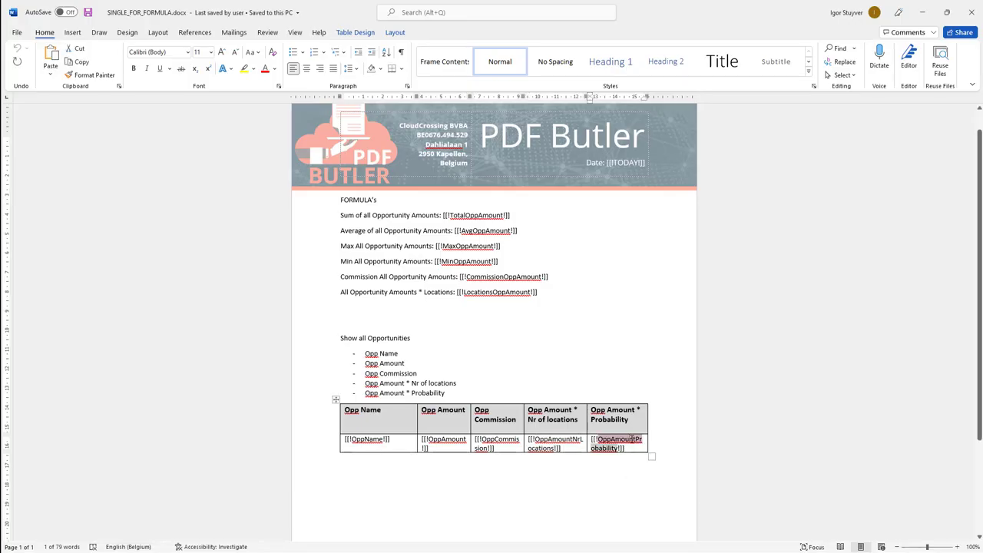
{"action": "key", "text": "alt+Tab"}
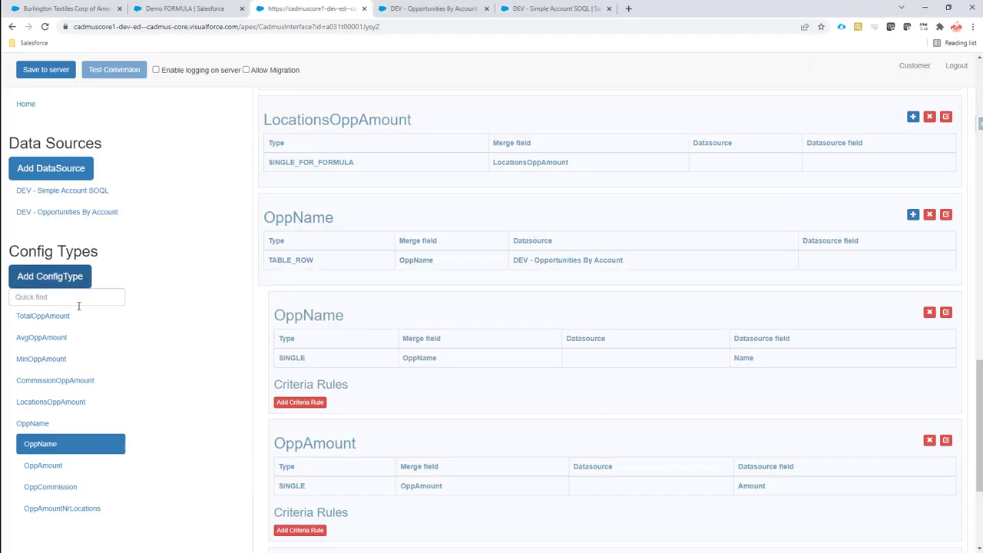
- Add a child config type under the OppName table row, named OppAmountProbability with type SINGLE_FOR_FORMULA
{"action": "left_click", "coordinate": [913, 215]}
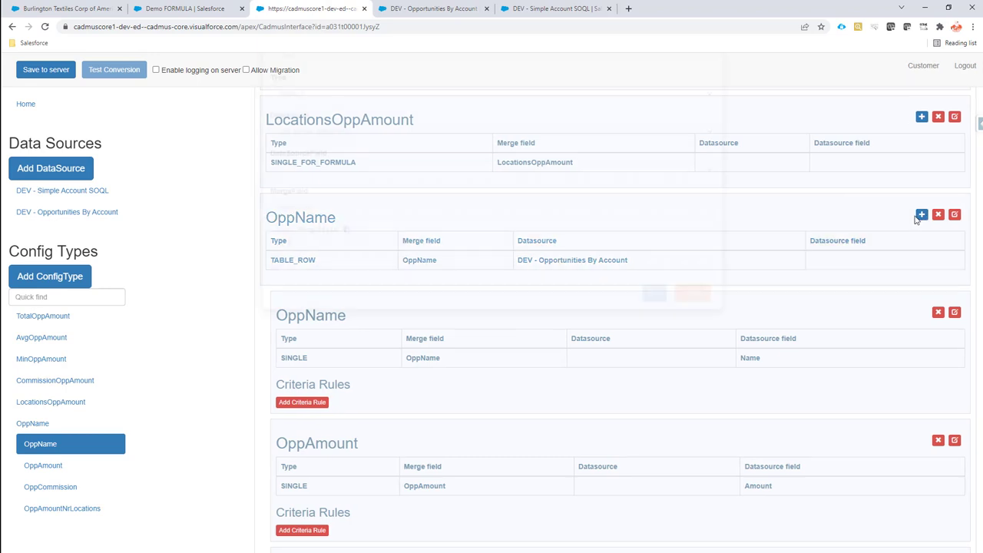
{"action": "left_click", "coordinate": [347, 123]}
{"action": "key", "text": "ctrl+v"}
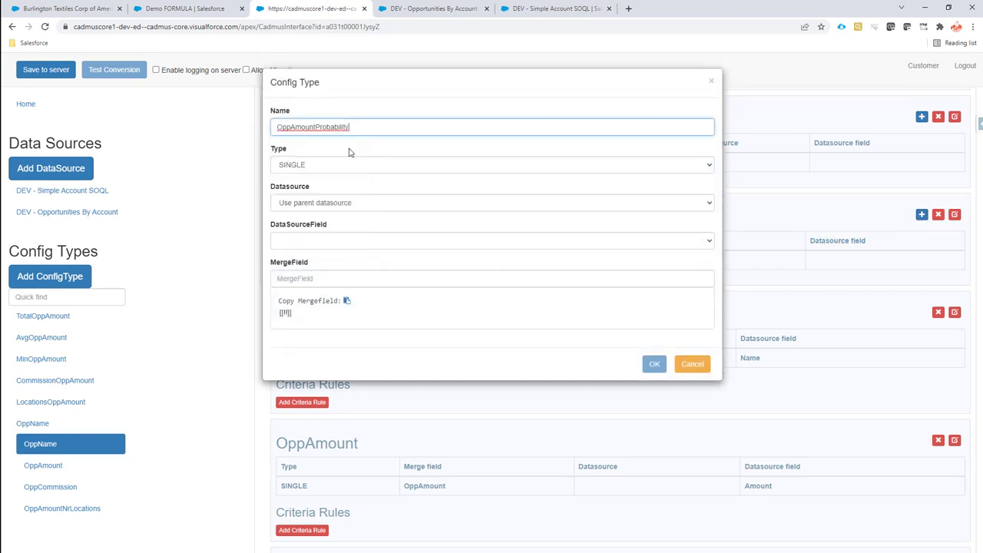
{"action": "left_click", "coordinate": [350, 164]}
{"action": "left_click", "coordinate": [354, 215]}
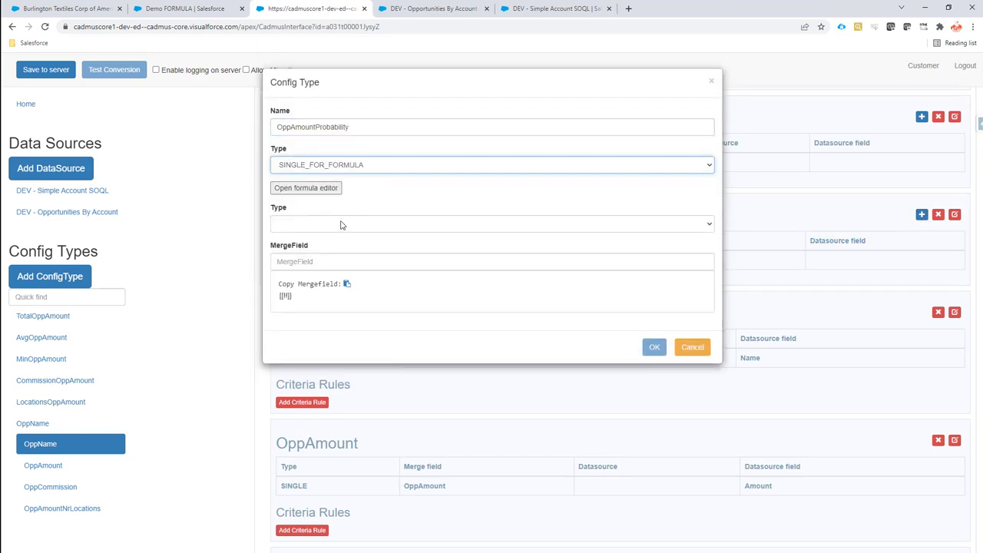
- Set the value type to CURRENCY with locale-dependent formatting and enter OppAmountProbability as the merge field
{"action": "left_click", "coordinate": [341, 222]}
{"action": "left_click", "coordinate": [340, 255]}
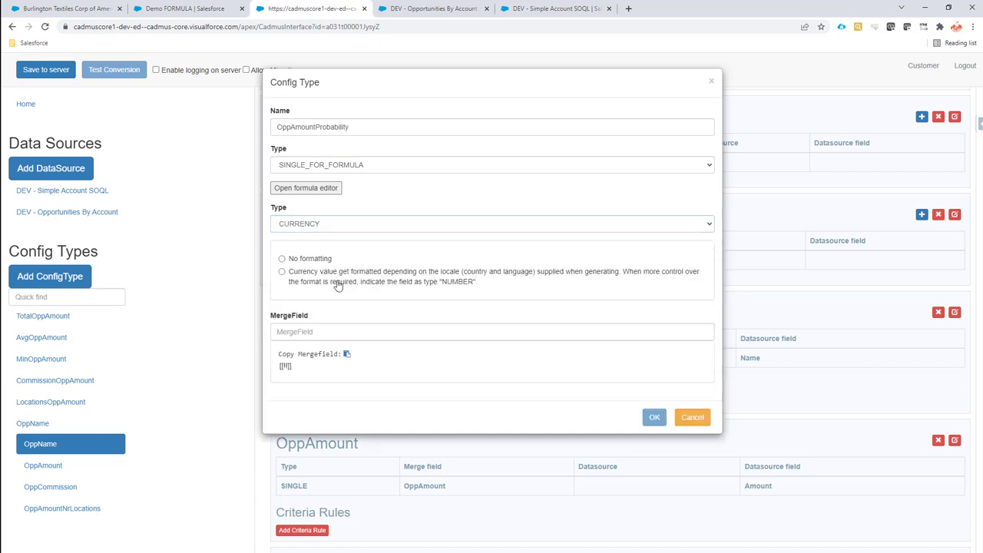
{"action": "left_click", "coordinate": [336, 280]}
{"action": "left_click", "coordinate": [351, 331]}
{"action": "key", "text": "ctrl+v"}
- Open the formula editor for OppAmountProbability and attach an arithmetic block to the result
{"action": "left_click", "coordinate": [305, 188]}
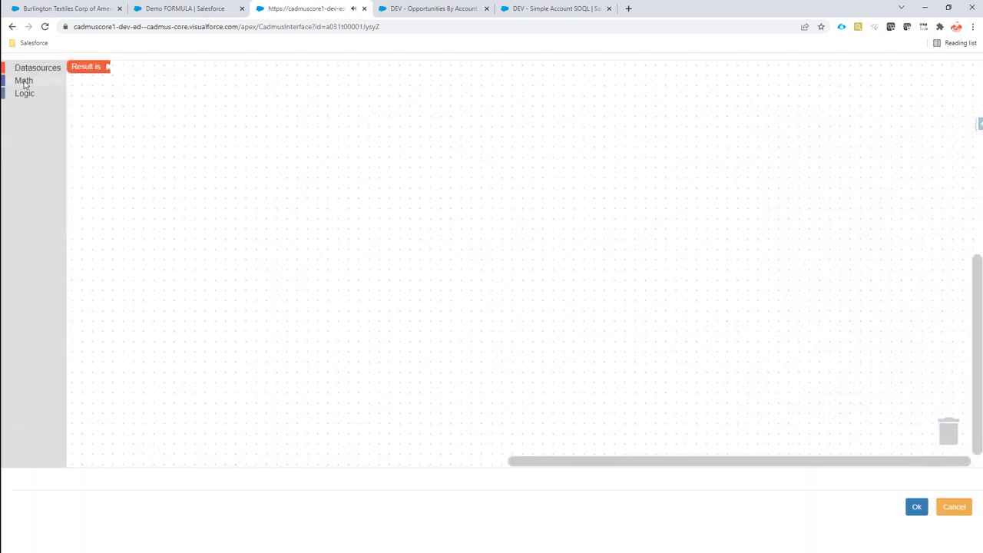
{"action": "left_click", "coordinate": [24, 81]}
{"action": "left_click_drag", "start_coordinate": [83, 95], "coordinate": [112, 64]}
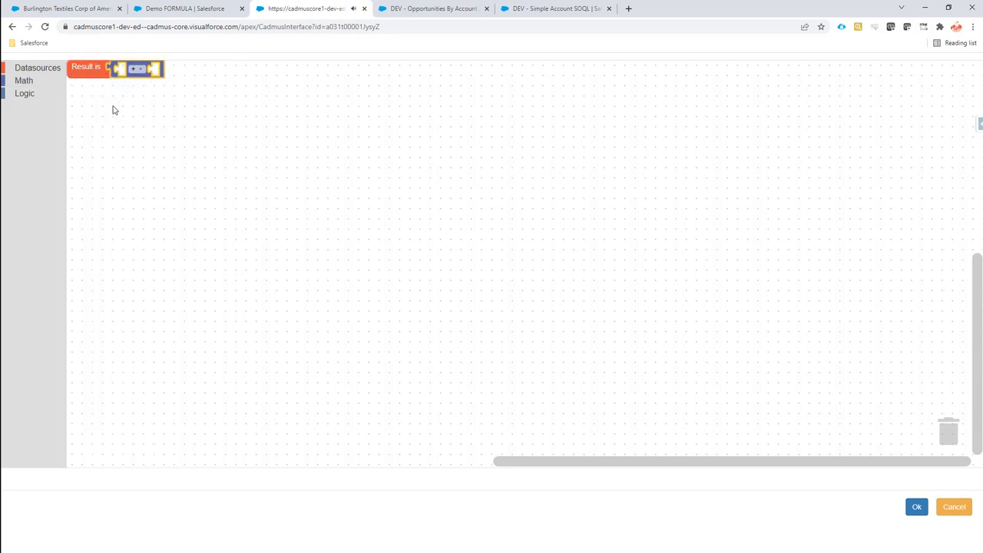
- Insert a roaming datasource field block set to Amount as the first operand of the arithmetic block
{"action": "left_click", "coordinate": [29, 69]}
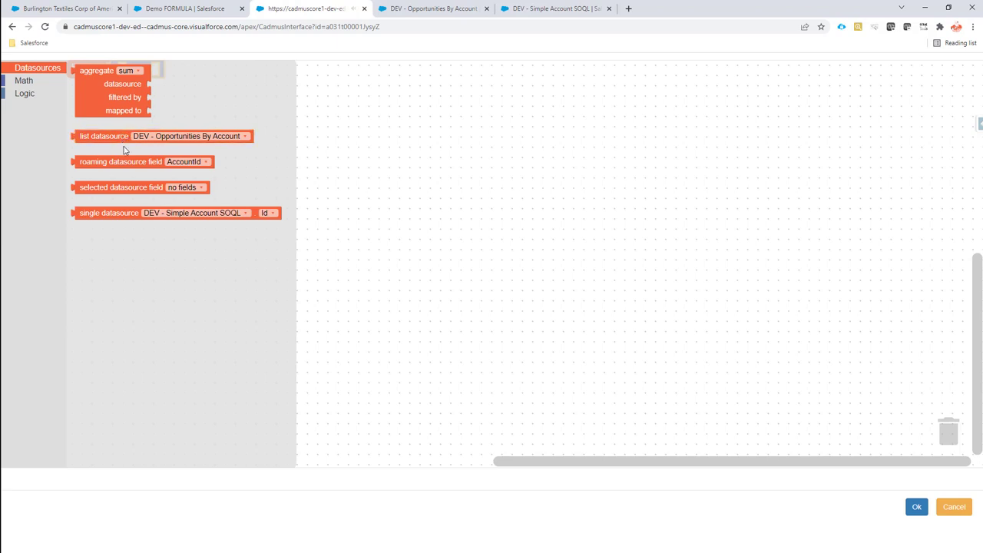
{"action": "left_click_drag", "start_coordinate": [104, 163], "coordinate": [188, 124]}
{"action": "left_click", "coordinate": [274, 123]}
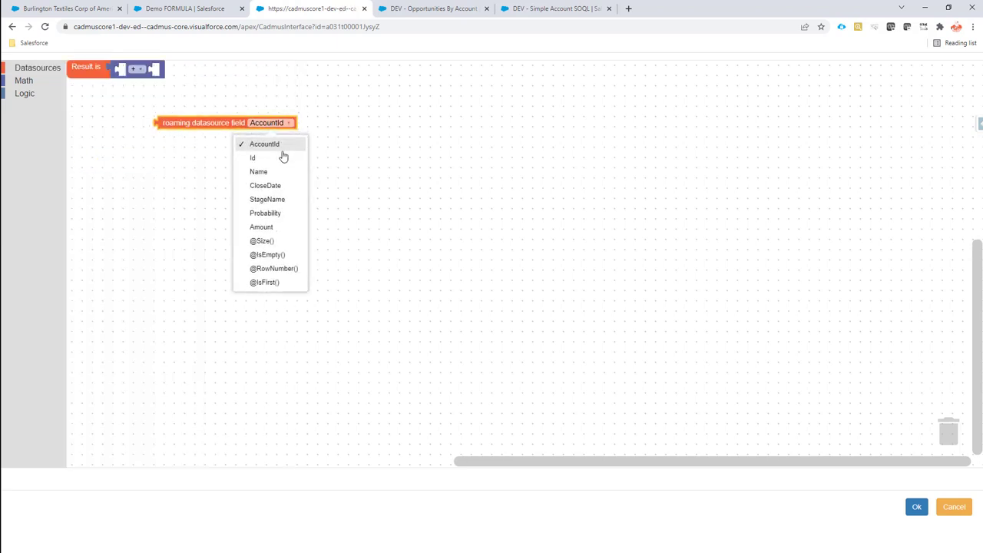
{"action": "left_click", "coordinate": [282, 227]}
{"action": "left_click_drag", "start_coordinate": [193, 123], "coordinate": [155, 70]}
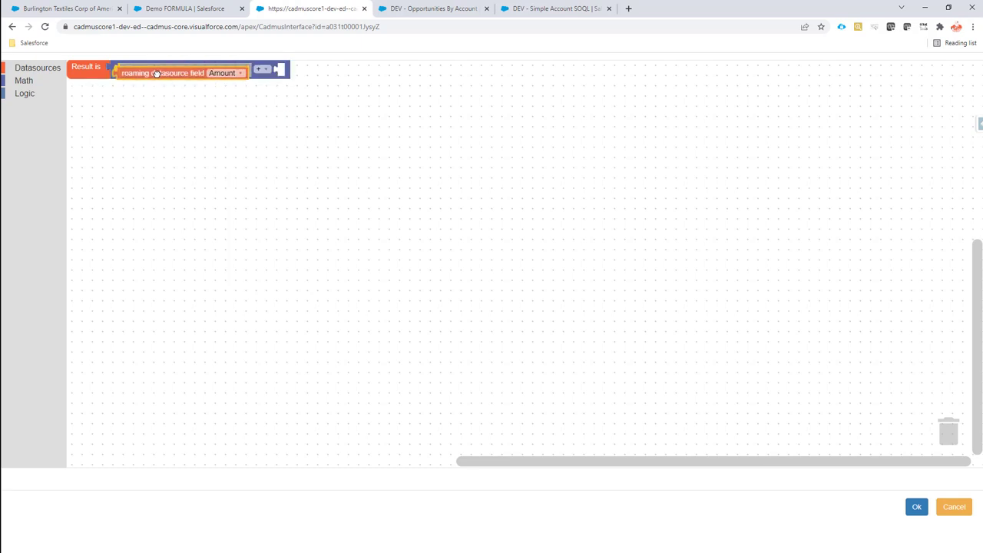
- Insert a roaming datasource field block set to Probability as the second operand of the arithmetic block
{"action": "left_click", "coordinate": [34, 69]}
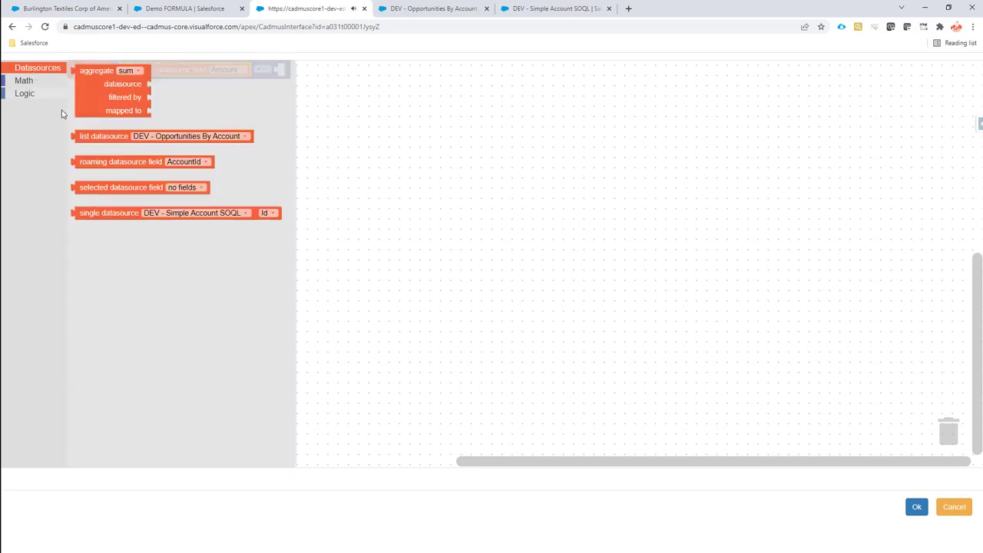
{"action": "left_click_drag", "start_coordinate": [99, 159], "coordinate": [371, 159]}
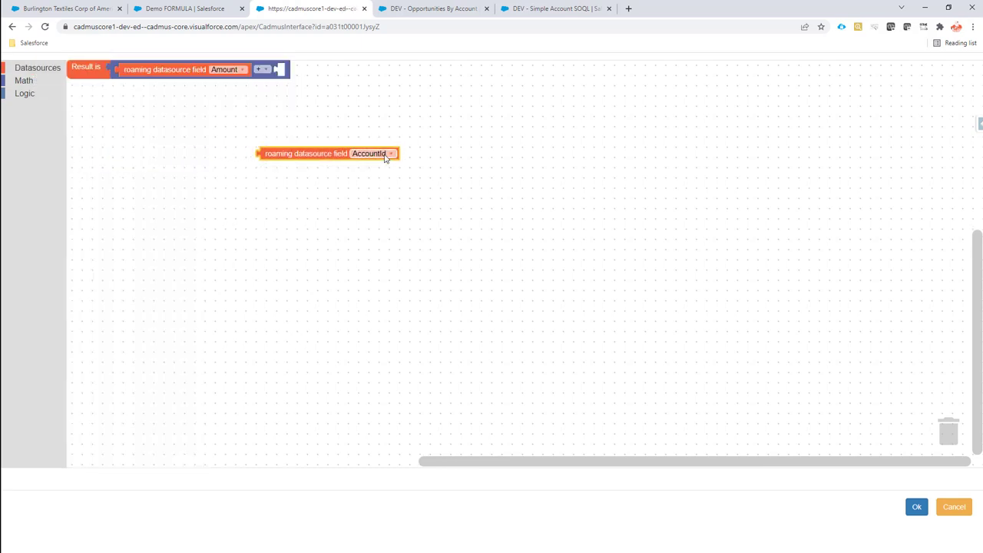
{"action": "left_click", "coordinate": [390, 155]}
{"action": "left_click", "coordinate": [390, 245]}
{"action": "left_click_drag", "start_coordinate": [274, 153], "coordinate": [327, 68]}
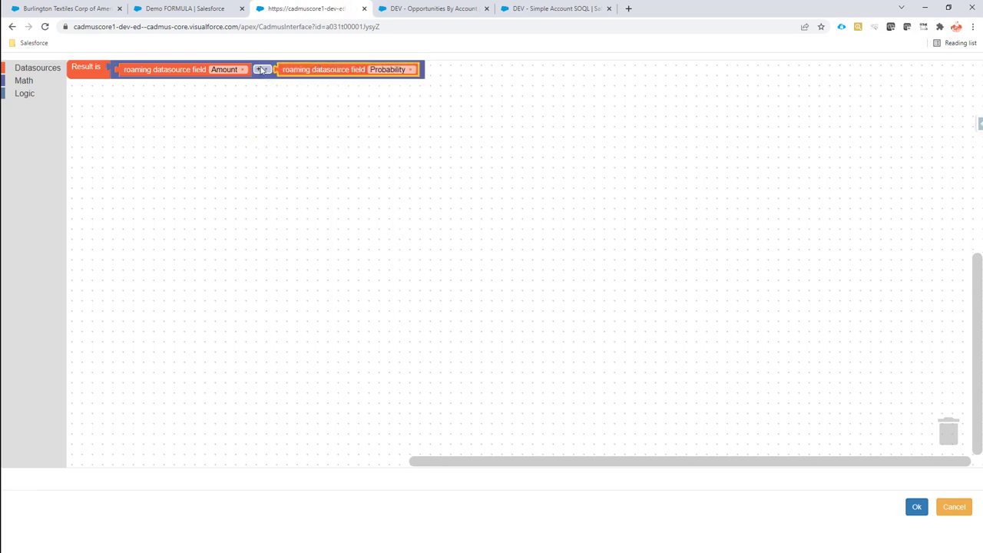
- Set the formula's operator to multiplication, accept the formula and config type, and save the configuration to the server
{"action": "left_click", "coordinate": [262, 69]}
{"action": "left_click", "coordinate": [266, 116]}
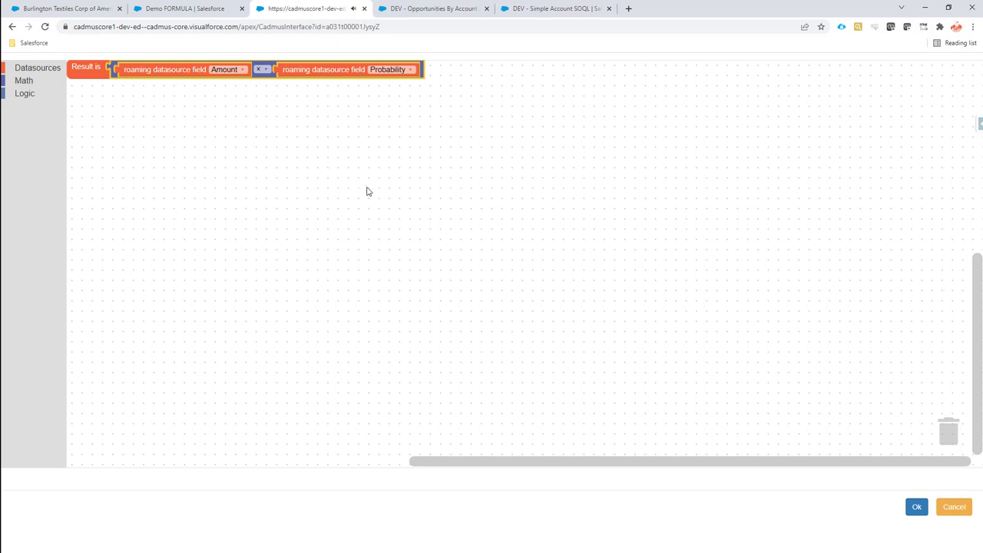
{"action": "left_click", "coordinate": [367, 190]}
{"action": "left_click", "coordinate": [924, 513]}
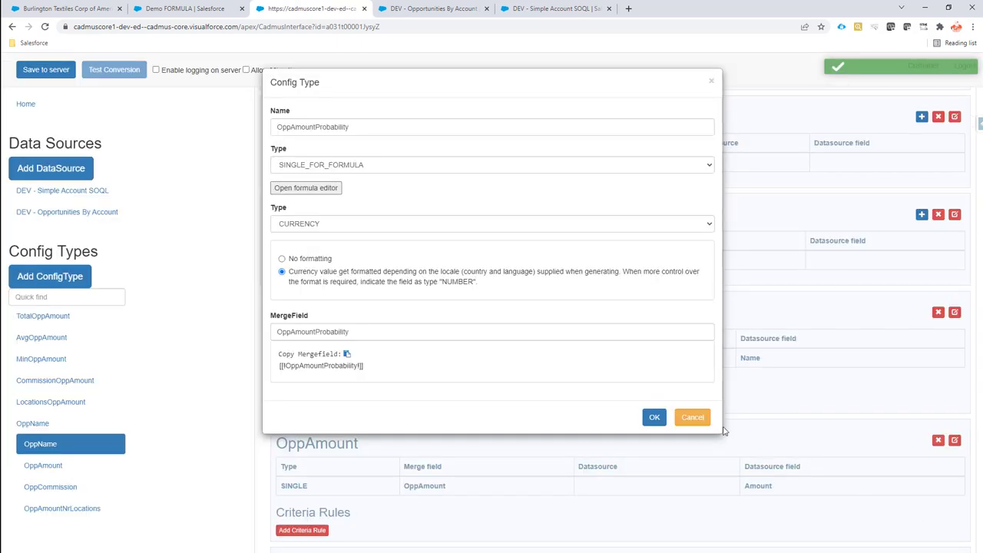
{"action": "left_click", "coordinate": [652, 417]}
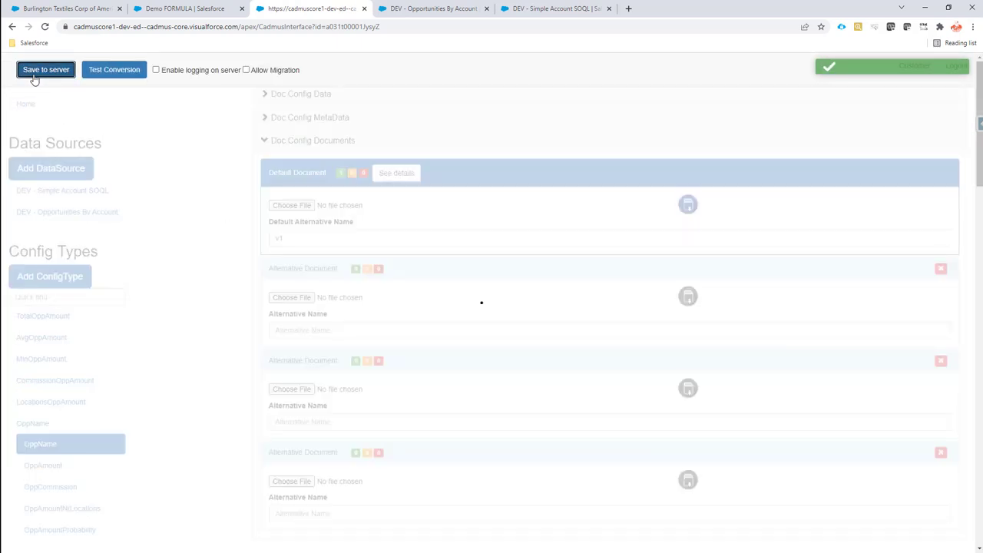
- Switch to the account page, regenerate the Demo FORMULA PDF preview, and check the Opp Amount * Probability column
{"action": "left_click", "coordinate": [53, 11]}
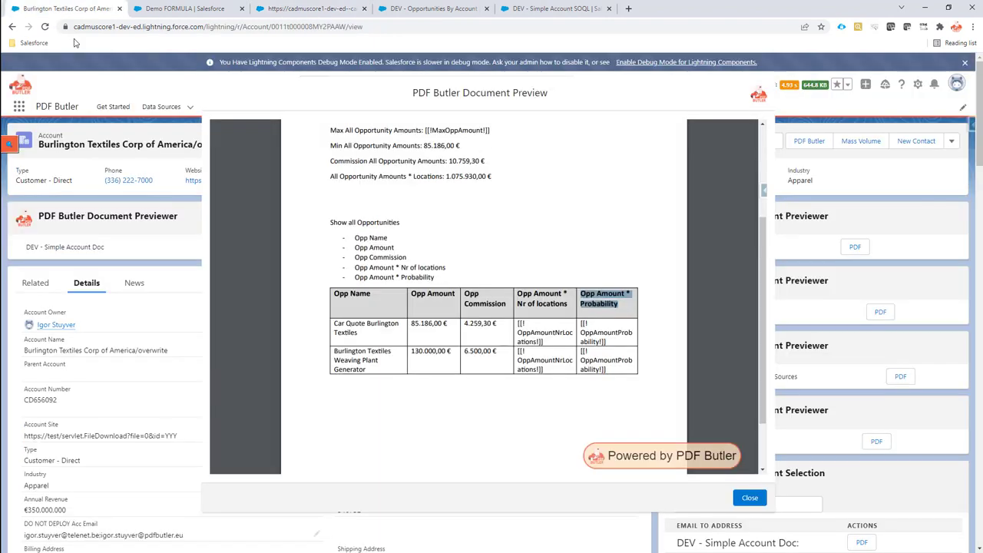
{"action": "left_click", "coordinate": [749, 497]}
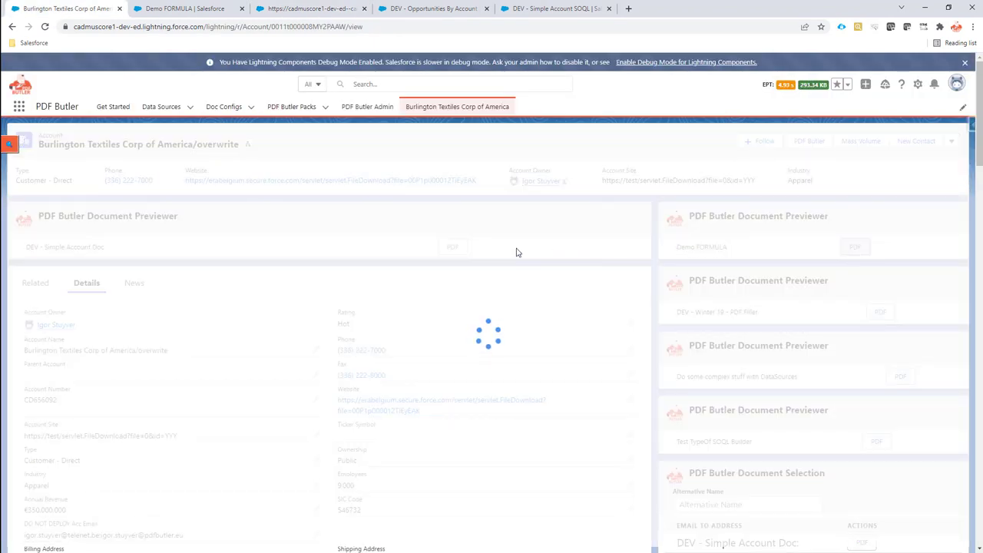
{"action": "scroll", "coordinate": [468, 280], "scroll_direction": "down", "scroll_amount": 3}
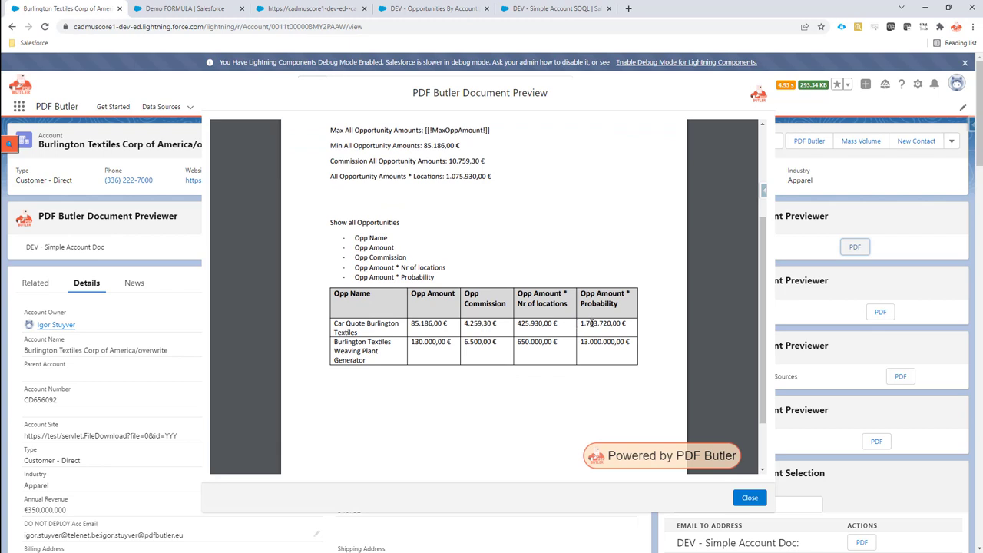
{"action": "left_click_drag", "start_coordinate": [580, 323], "coordinate": [616, 323]}
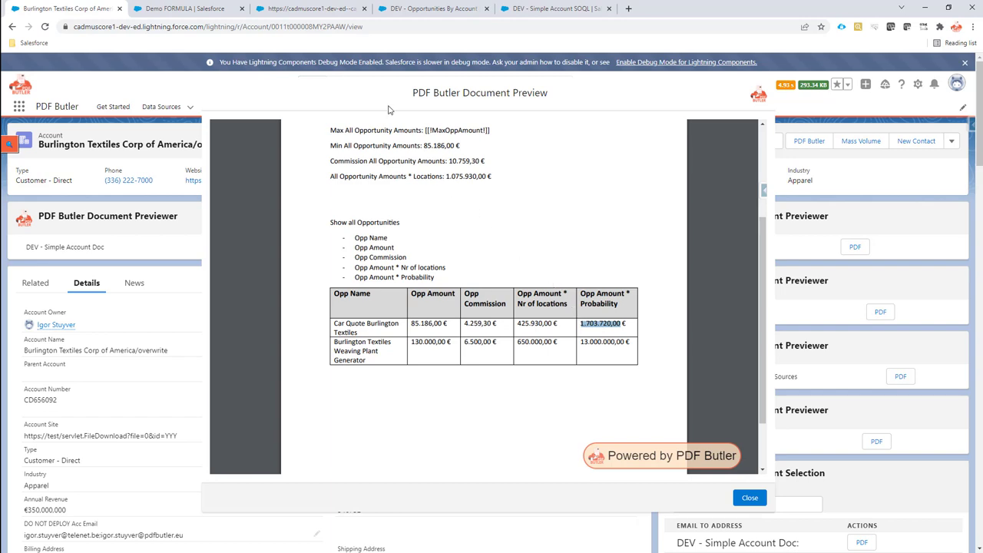
- Return to the configuration page, reopen the OppAmountProbability formula, and detach the Probability field from the multiplication
{"action": "left_click", "coordinate": [307, 9]}
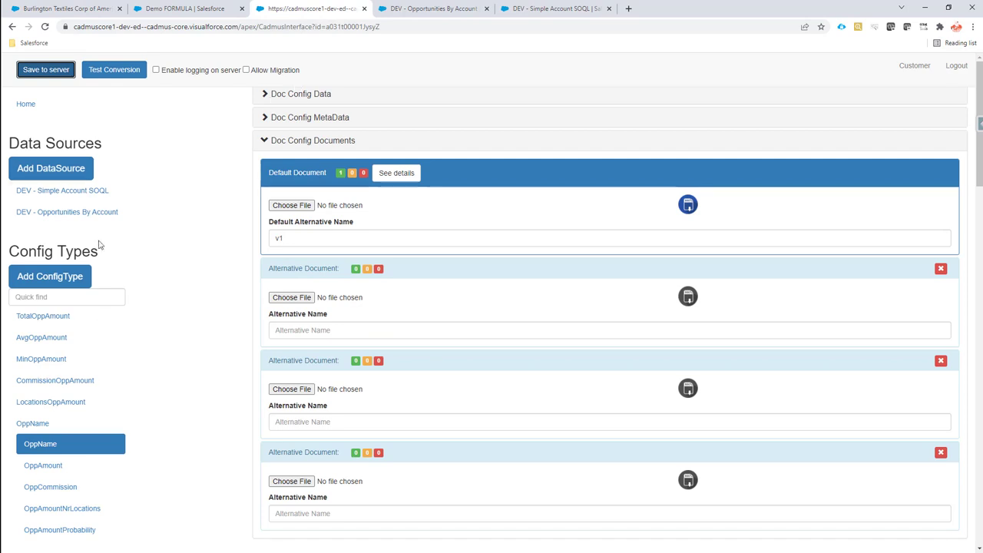
{"action": "scroll", "coordinate": [65, 420], "scroll_direction": "down", "scroll_amount": 2}
{"action": "left_click", "coordinate": [64, 530]}
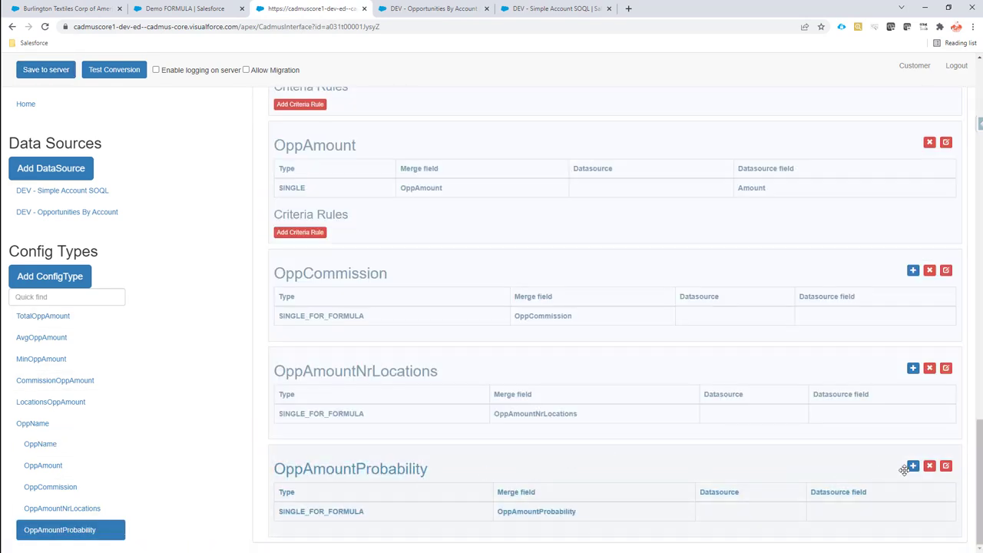
{"action": "left_click", "coordinate": [947, 467]}
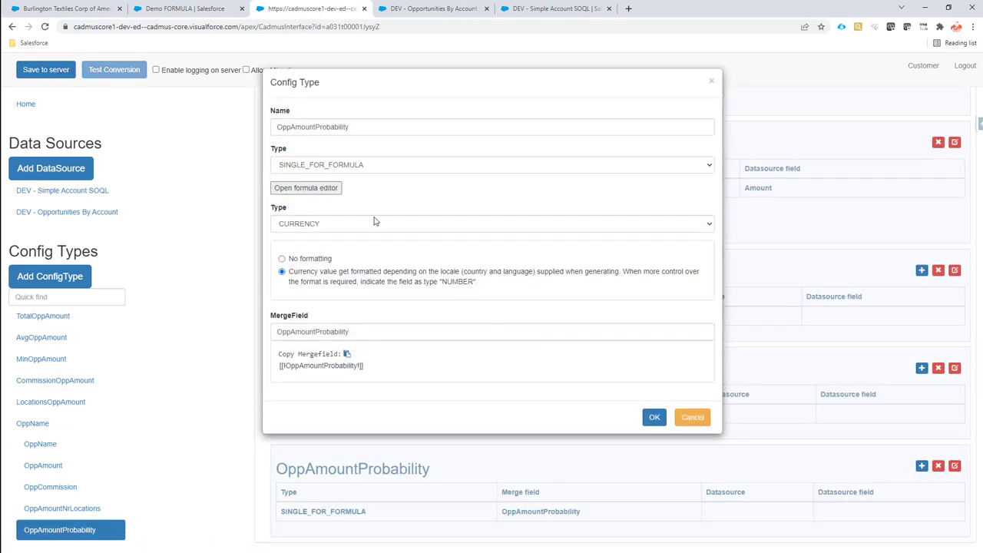
{"action": "left_click", "coordinate": [306, 188]}
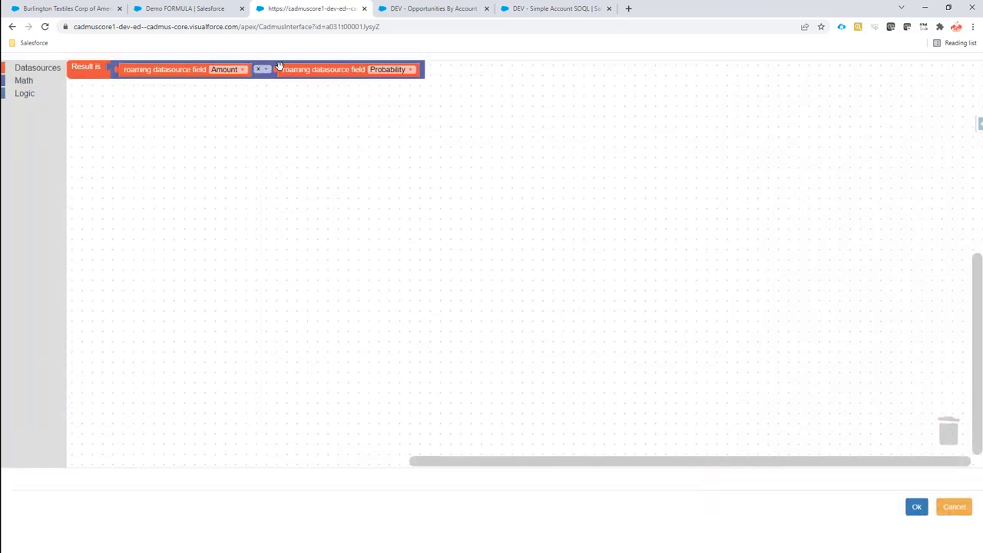
{"action": "left_click_drag", "start_coordinate": [284, 68], "coordinate": [296, 111]}
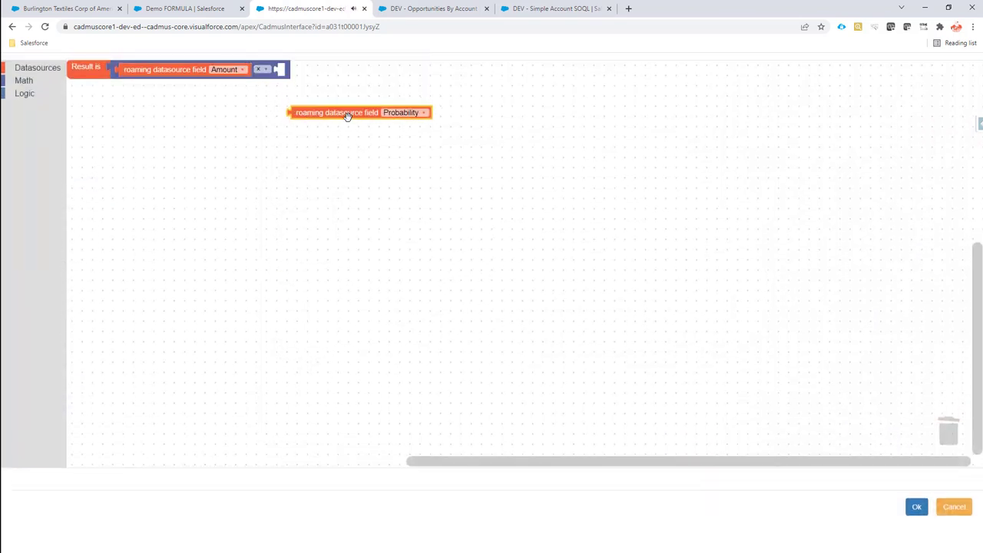
- Add a separate arithmetic block set to division, with a number block of 100 as the divisor
{"action": "left_click", "coordinate": [38, 83]}
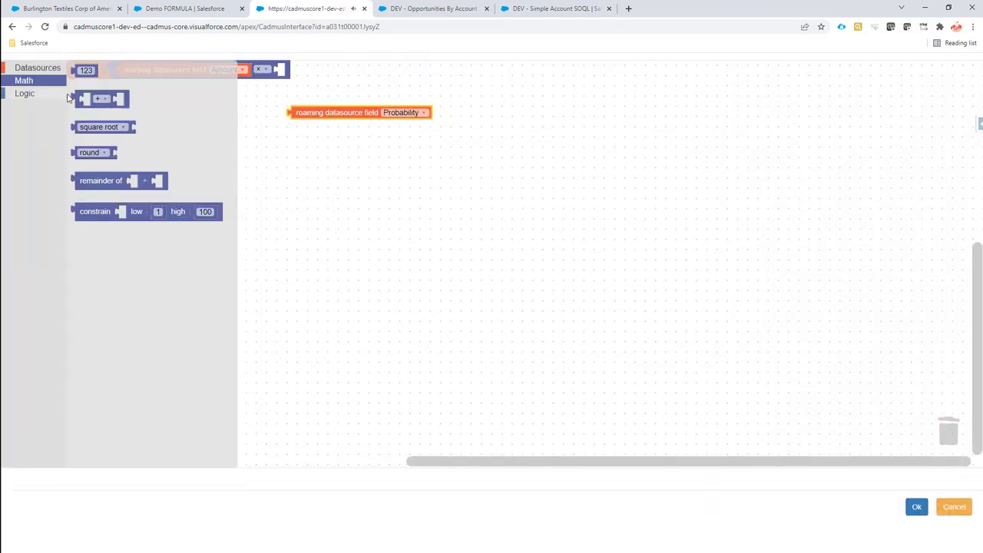
{"action": "left_click_drag", "start_coordinate": [84, 99], "coordinate": [309, 152]}
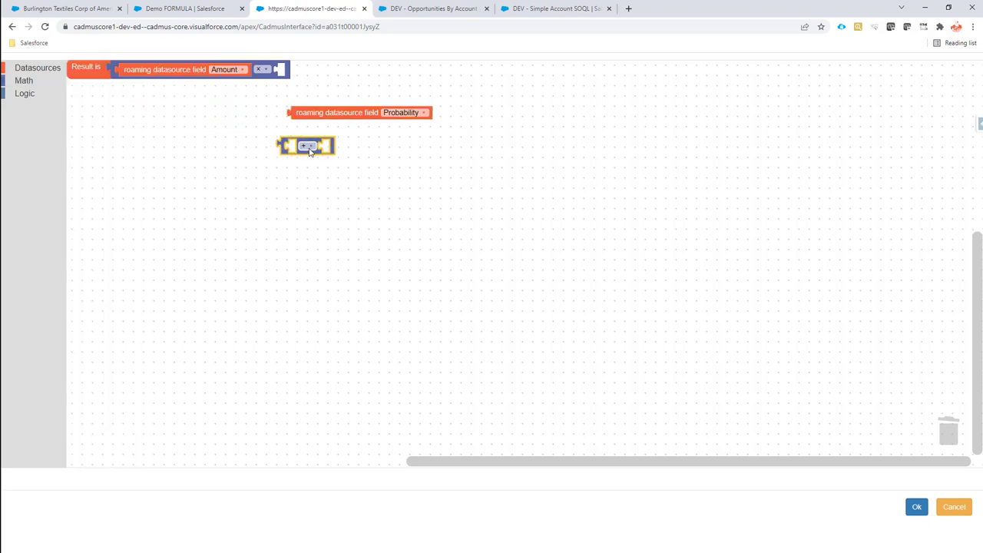
{"action": "left_click", "coordinate": [310, 152]}
{"action": "left_click", "coordinate": [304, 207]}
{"action": "left_click", "coordinate": [34, 82]}
{"action": "left_click_drag", "start_coordinate": [83, 68], "coordinate": [327, 148]}
{"action": "left_click", "coordinate": [332, 146]}
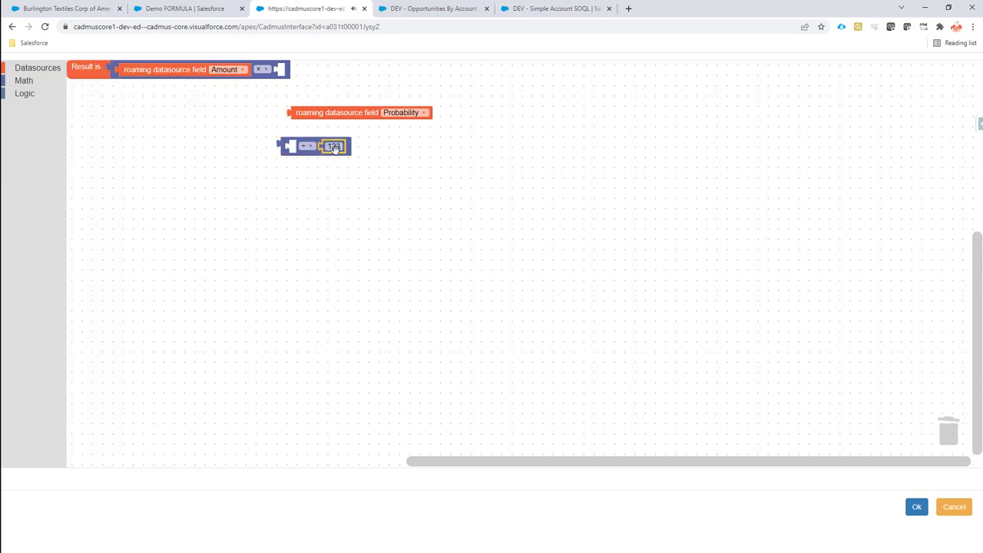
{"action": "type", "text": "100"}
- Complete the formula as Amount × (Probability ÷ 100), accept it, and save the configuration to the server
{"action": "left_click_drag", "start_coordinate": [325, 114], "coordinate": [282, 74]}
{"action": "left_click", "coordinate": [334, 213]}
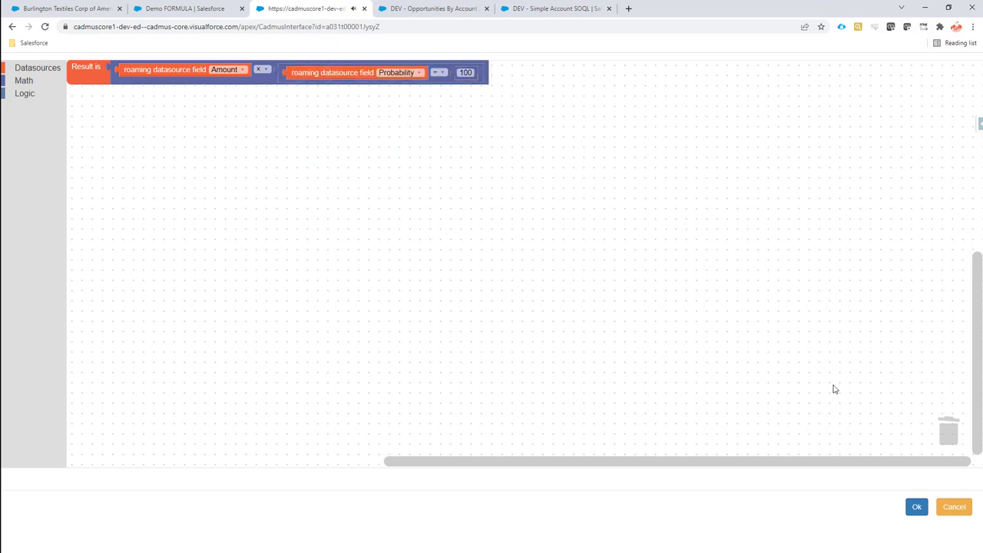
{"action": "left_click", "coordinate": [917, 506]}
{"action": "left_click", "coordinate": [653, 416]}
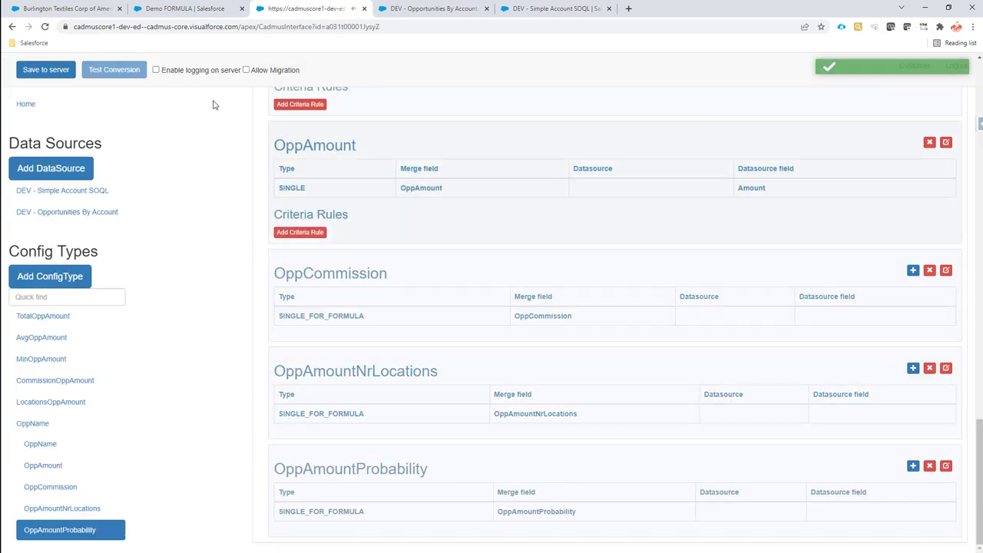
{"action": "left_click", "coordinate": [45, 69]}
- Regenerate the Demo FORMULA PDF preview on the account page and compare each row's Opp Amount with its Opp Amount * Probability
{"action": "left_click", "coordinate": [85, 8]}
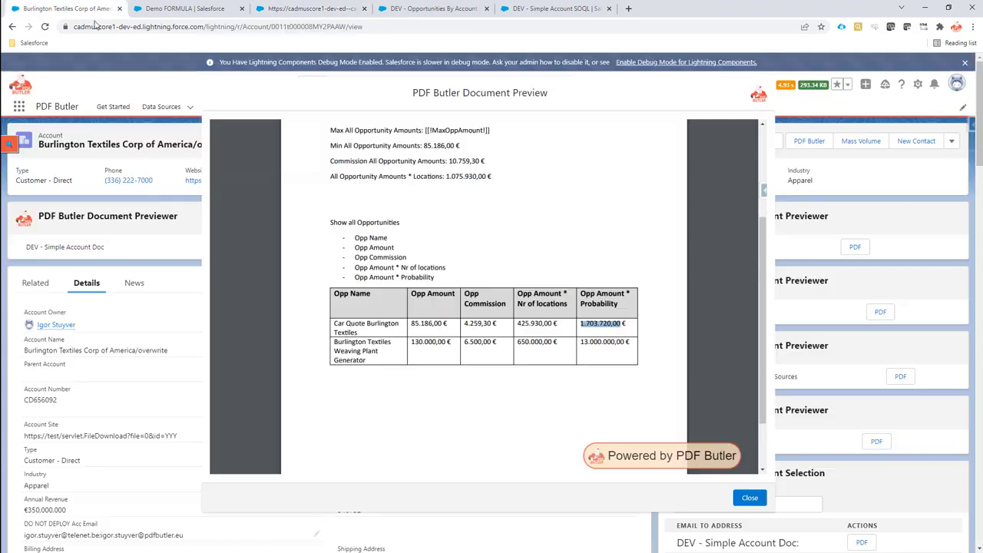
{"action": "left_click", "coordinate": [750, 498]}
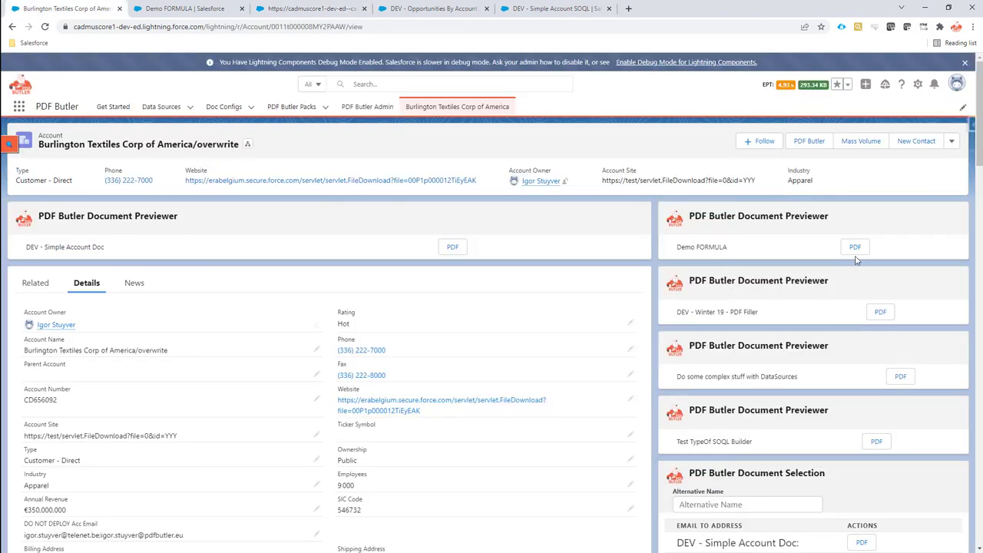
{"action": "left_click", "coordinate": [855, 247]}
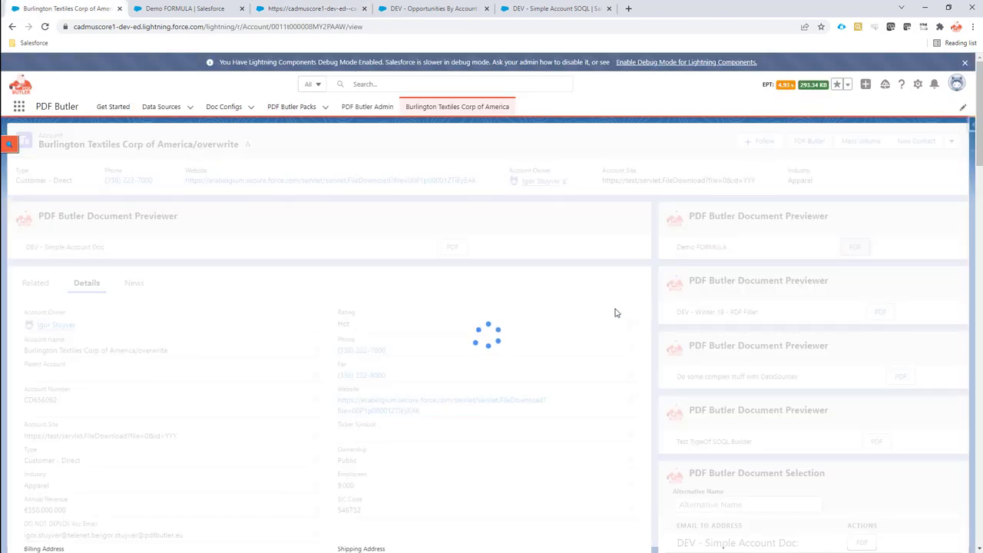
{"action": "scroll", "coordinate": [568, 315], "scroll_direction": "down", "scroll_amount": 3}
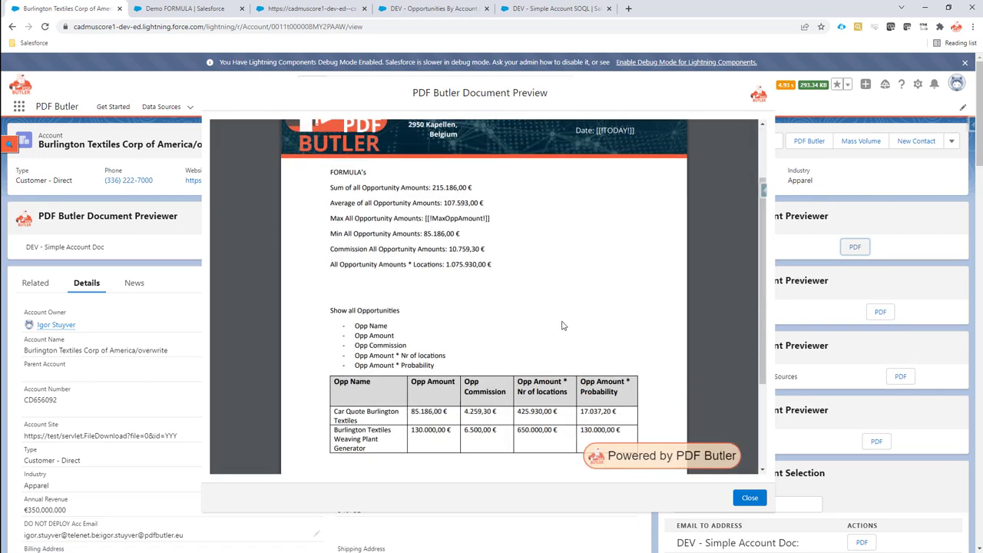
{"action": "left_click_drag", "start_coordinate": [578, 252], "coordinate": [613, 255]}
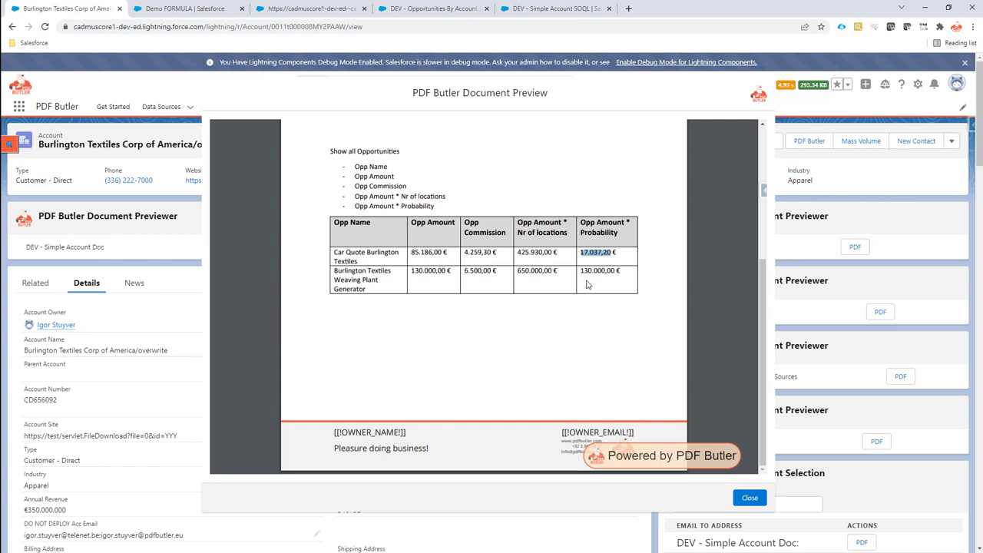
{"action": "left_click_drag", "start_coordinate": [412, 270], "coordinate": [452, 267]}
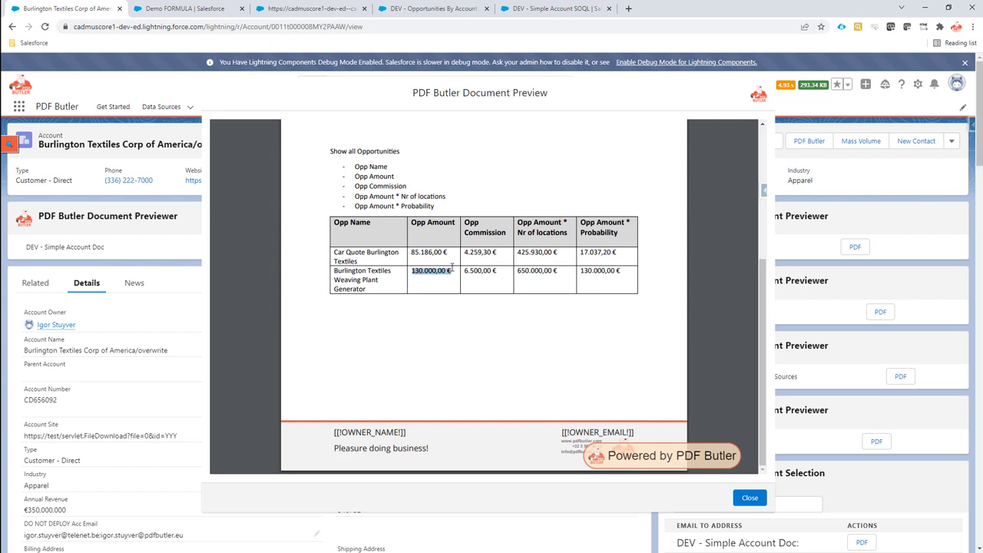
{"action": "left_click_drag", "start_coordinate": [582, 271], "coordinate": [631, 269]}
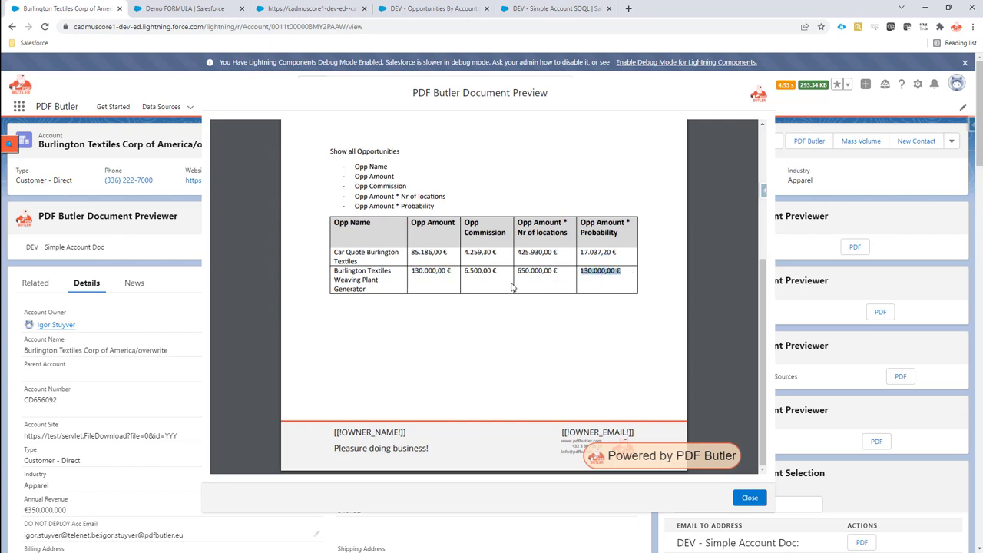
{"action": "scroll", "coordinate": [511, 285], "scroll_direction": "up", "scroll_amount": 2}
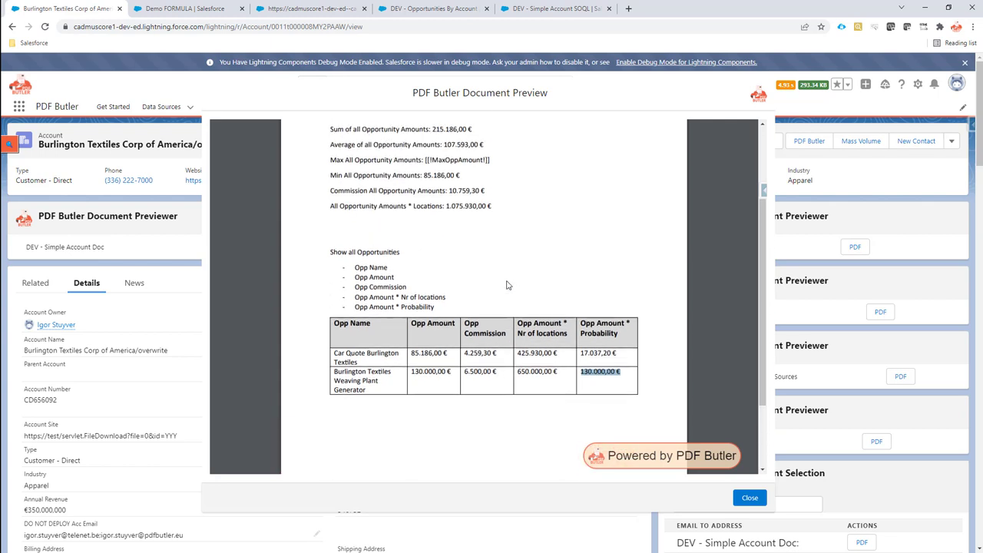